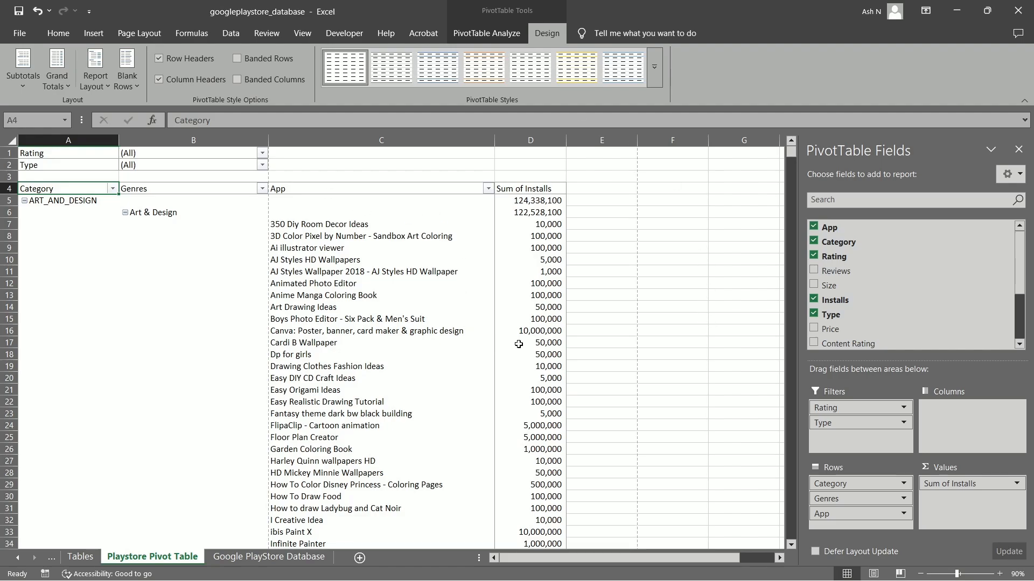
Apply the light grey PivotTable style with a shaded header row to the Playstore pivot table
{"action": "left_click", "coordinate": [633, 273]}
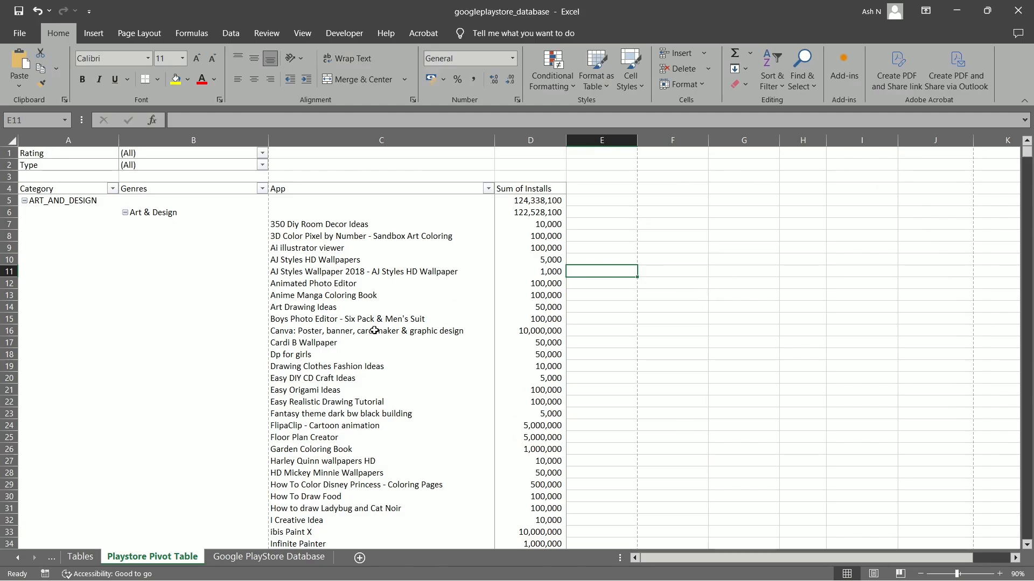
{"action": "left_click", "coordinate": [362, 241]}
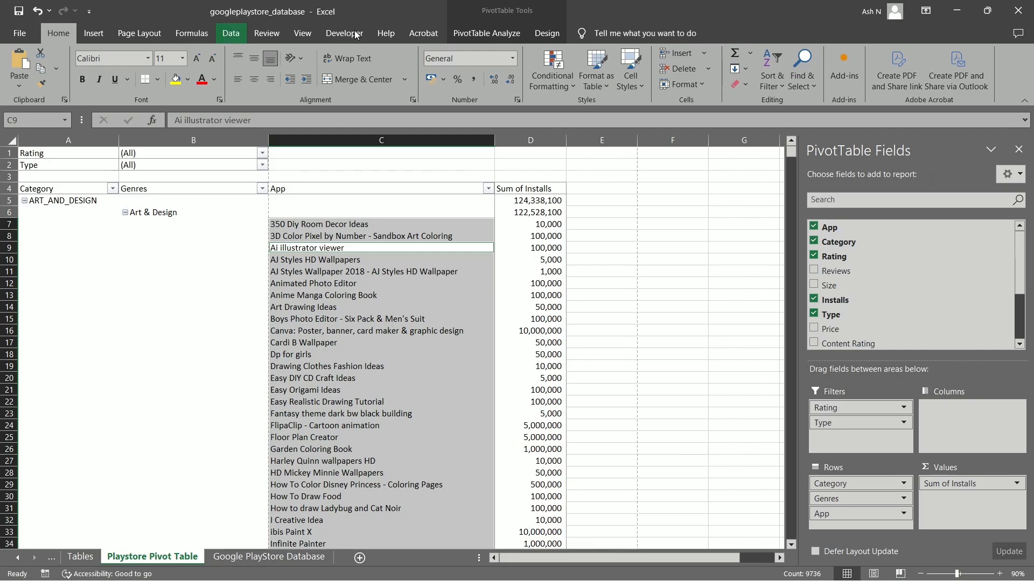
{"action": "left_click", "coordinate": [548, 36]}
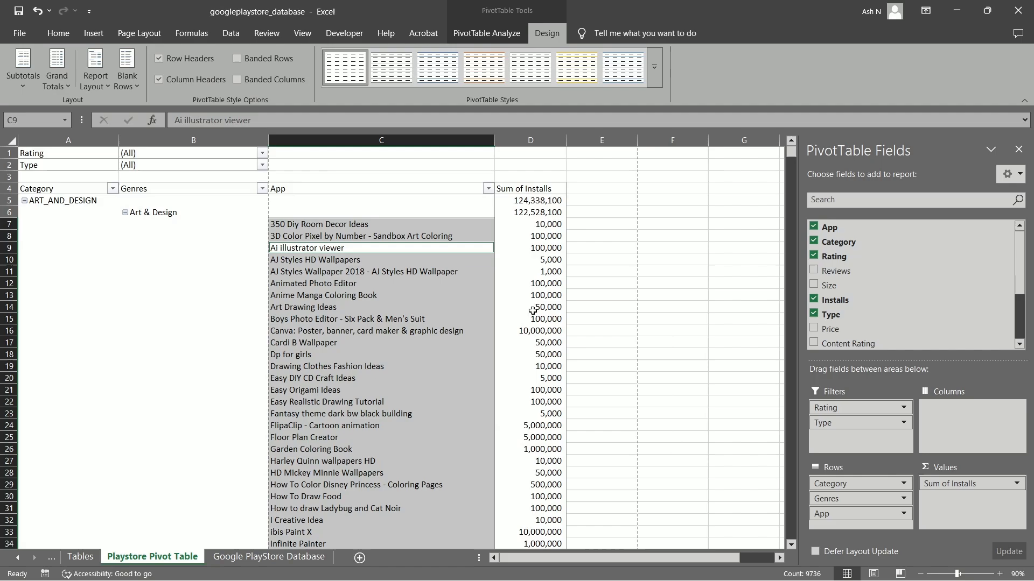
{"action": "left_click", "coordinate": [401, 319]}
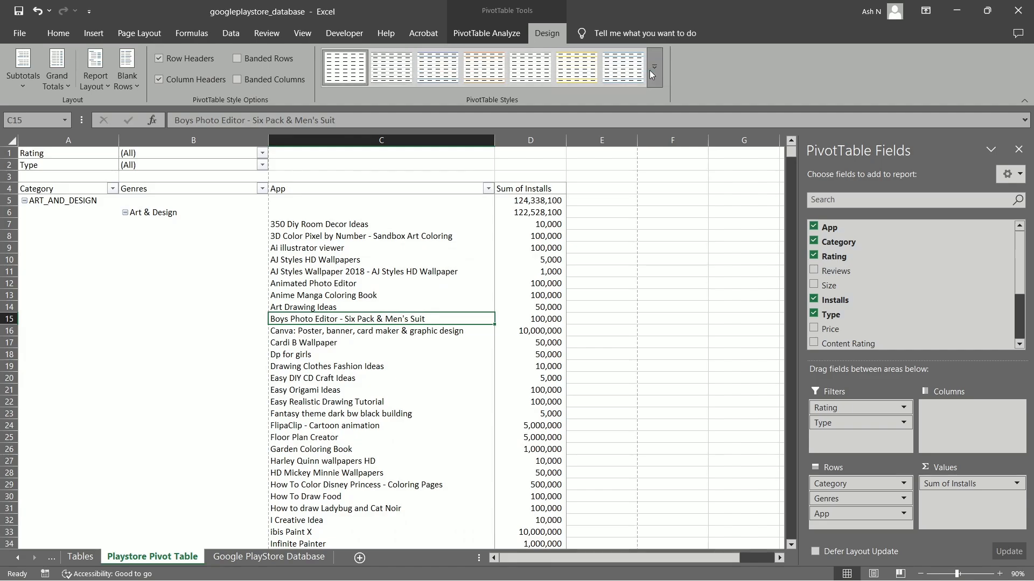
{"action": "left_click", "coordinate": [654, 67]}
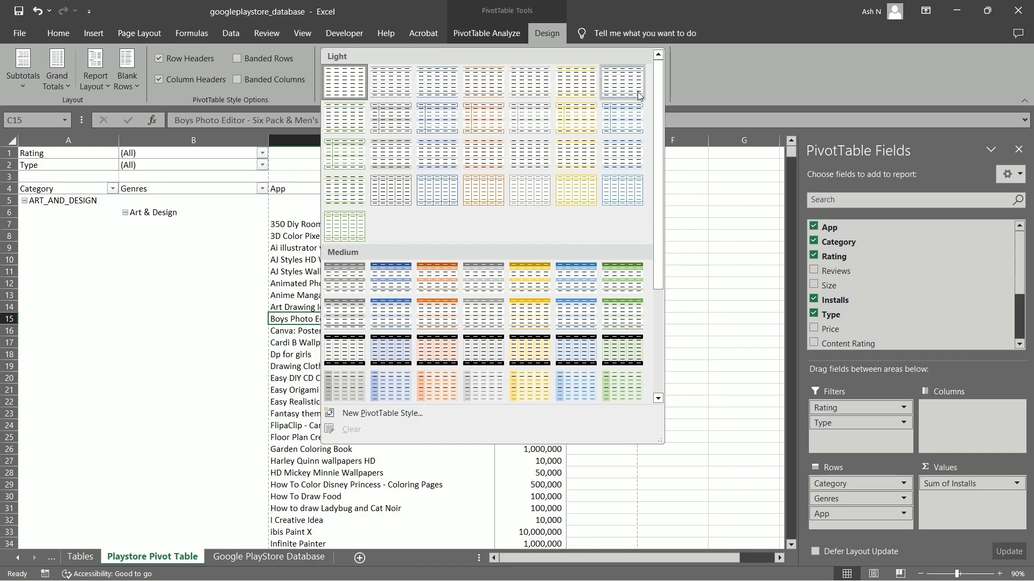
{"action": "left_click", "coordinate": [393, 154]}
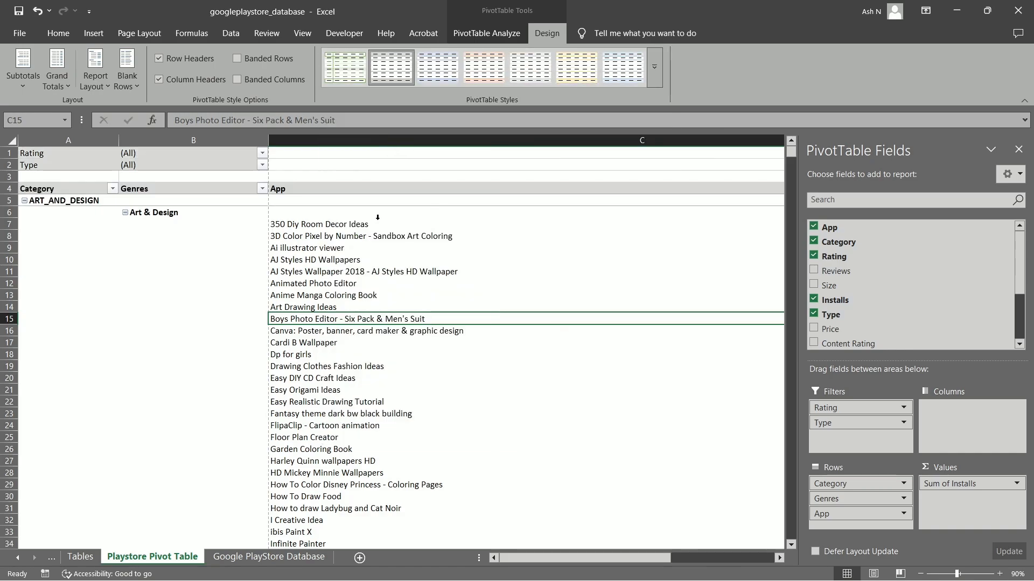
Narrow the pivot table's overly wide App column so the Sum of Installs column fits beside it
{"action": "left_click", "coordinate": [267, 213]}
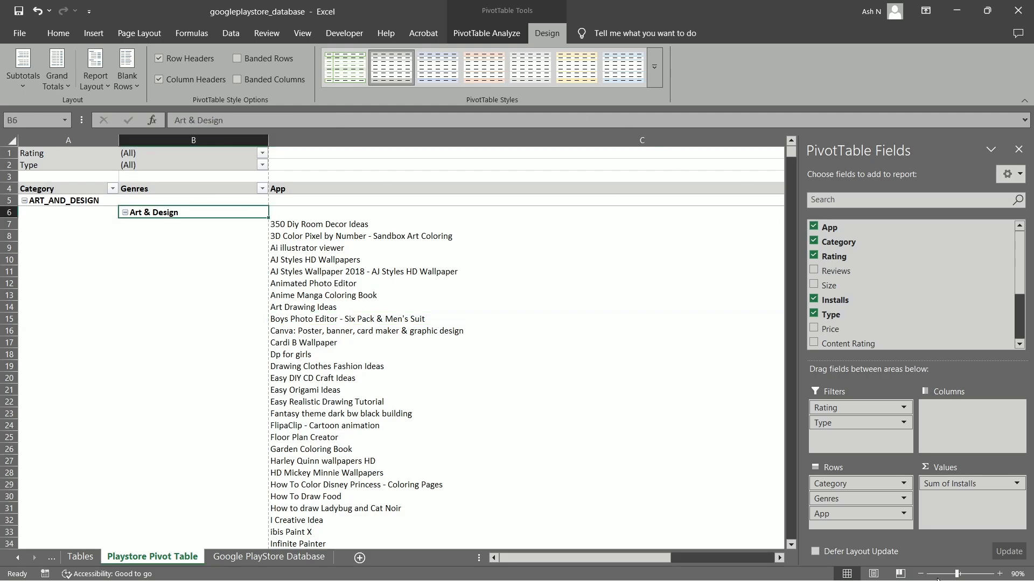
{"action": "left_click", "coordinate": [920, 574]}
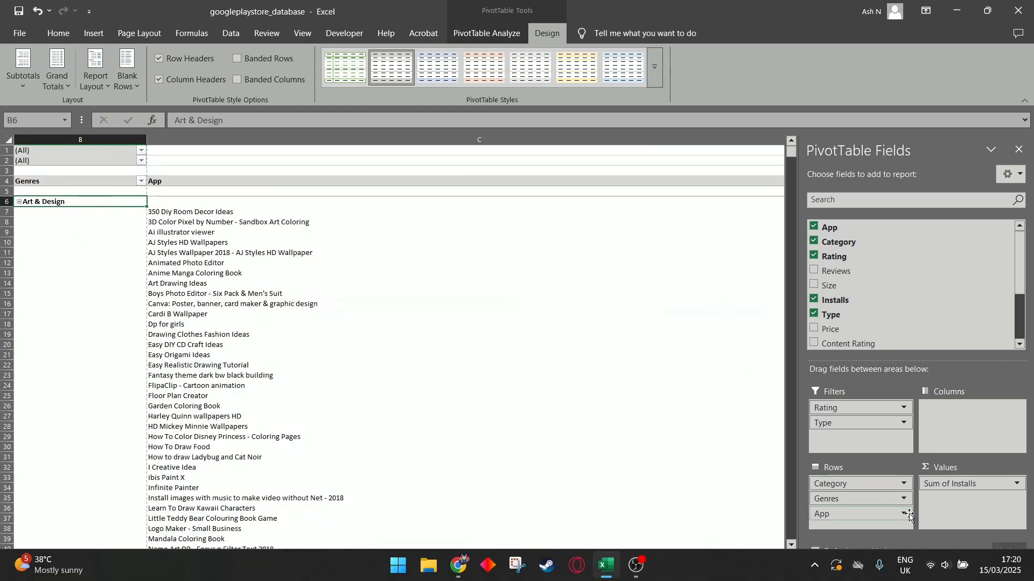
{"action": "left_click_drag", "start_coordinate": [712, 140], "coordinate": [300, 140]}
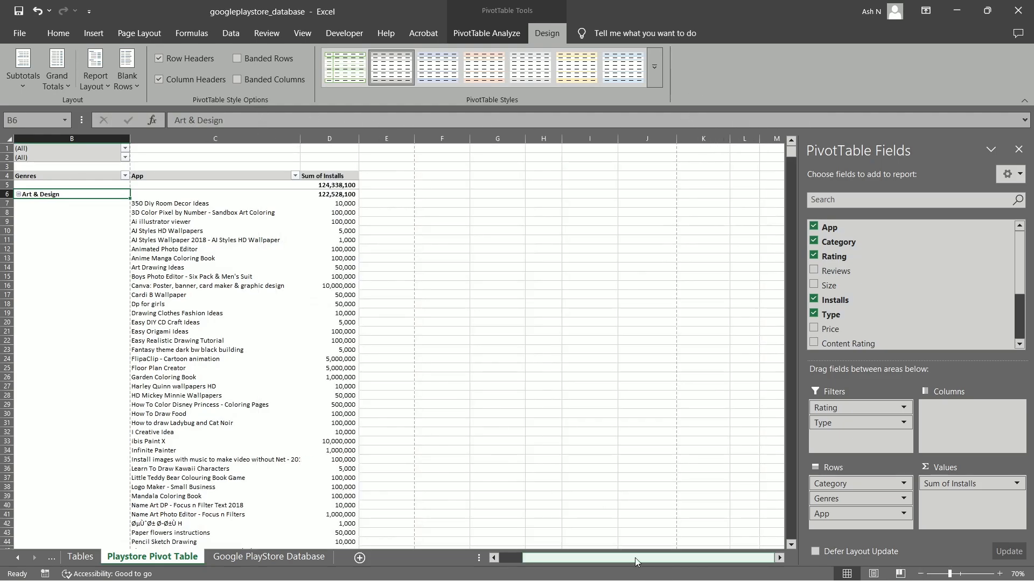
{"action": "scroll", "coordinate": [280, 226], "scroll_direction": "left", "scroll_amount": 1}
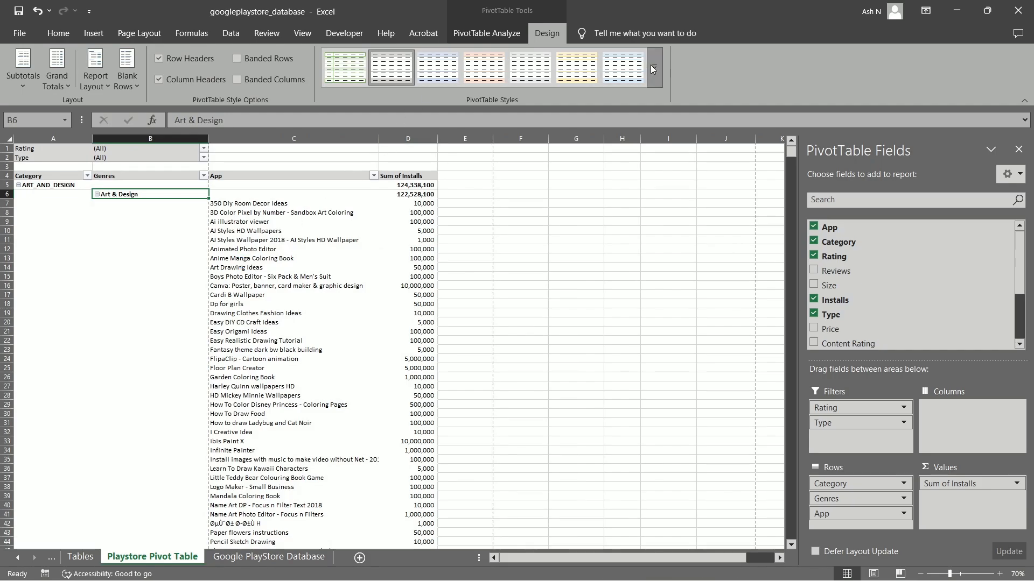
Start a new PivotTable style and look through its table elements, including the First Column Stripe format options, ending on Whole Table
{"action": "left_click", "coordinate": [654, 67]}
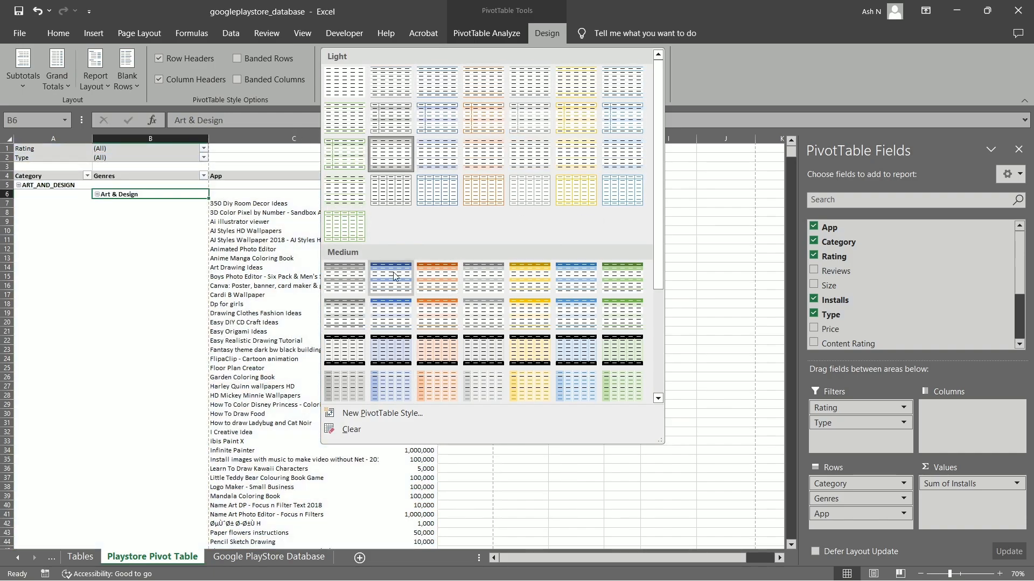
{"action": "left_click", "coordinate": [415, 415]}
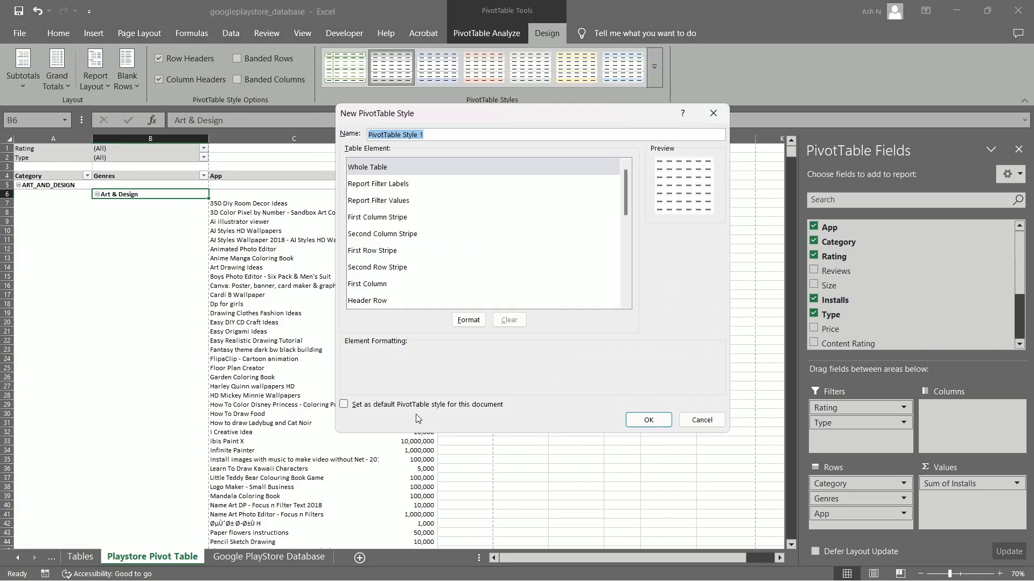
{"action": "left_click", "coordinate": [409, 186]}
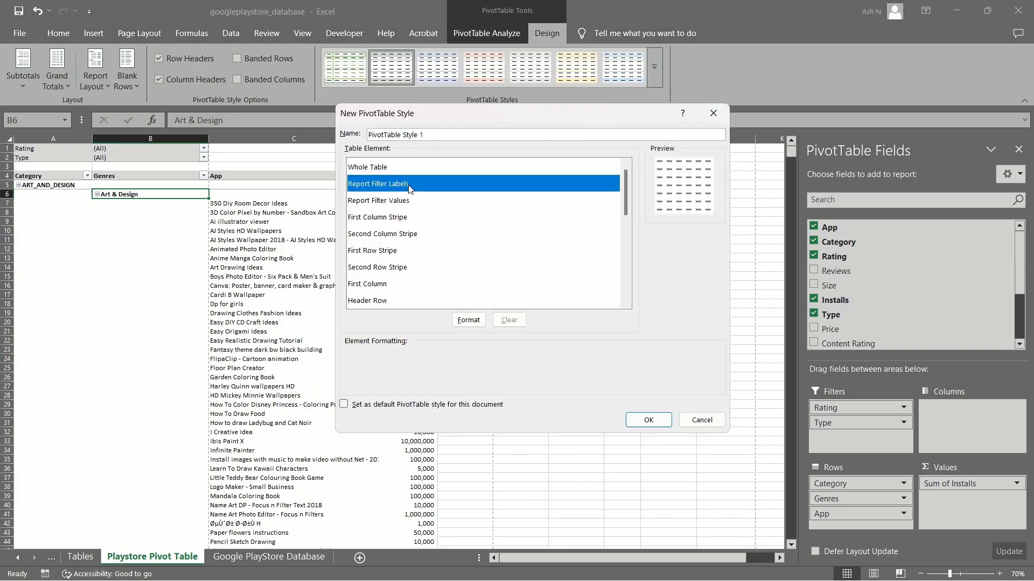
{"action": "left_click", "coordinate": [425, 217]}
{"action": "scroll", "coordinate": [446, 269], "scroll_direction": "down", "scroll_amount": 5}
{"action": "scroll", "coordinate": [450, 280], "scroll_direction": "up", "scroll_amount": 5}
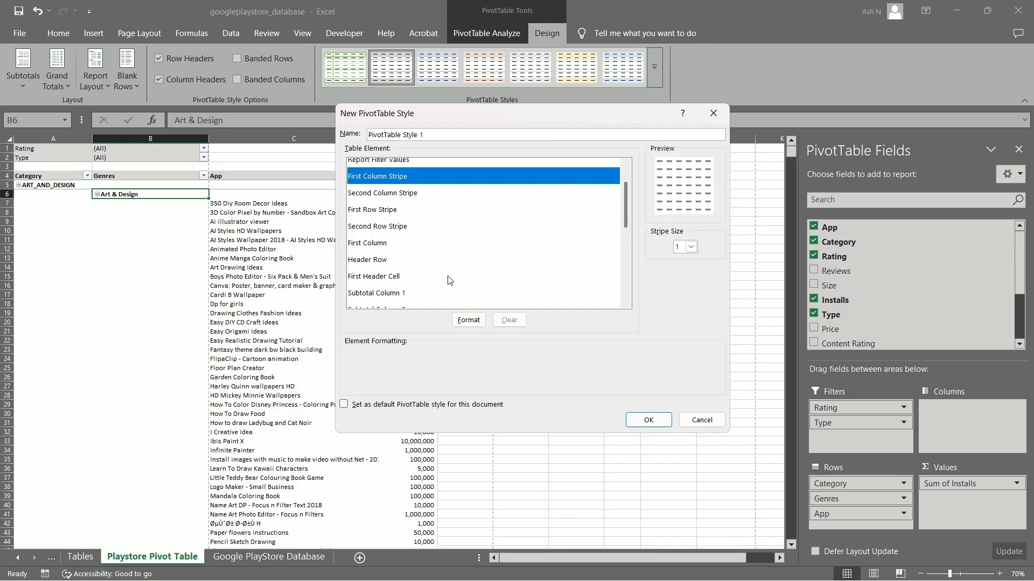
{"action": "scroll", "coordinate": [450, 282], "scroll_direction": "up", "scroll_amount": 1}
{"action": "left_click", "coordinate": [468, 320]}
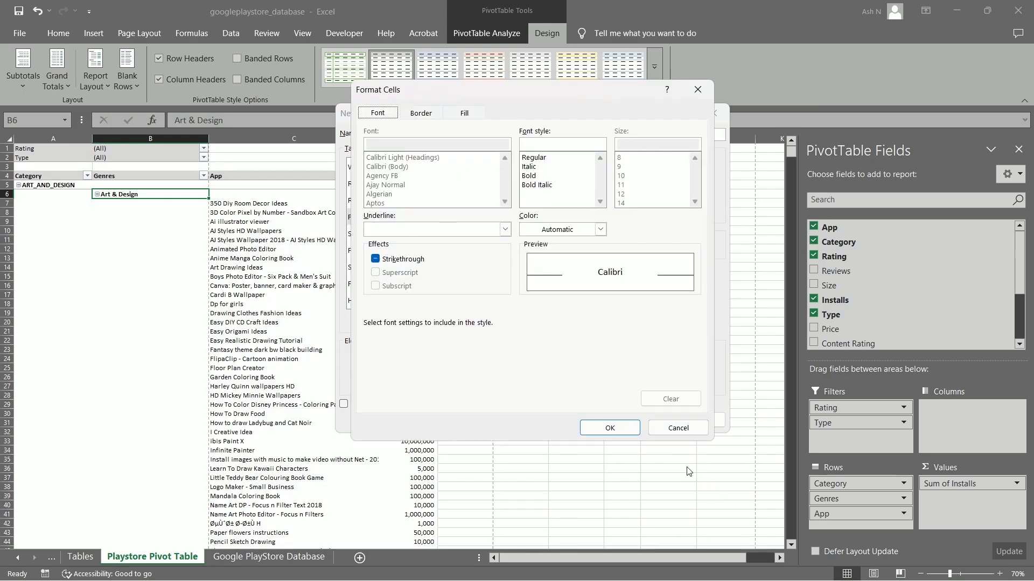
{"action": "left_click", "coordinate": [678, 428]}
{"action": "left_click", "coordinate": [399, 183]}
{"action": "left_click", "coordinate": [394, 168]}
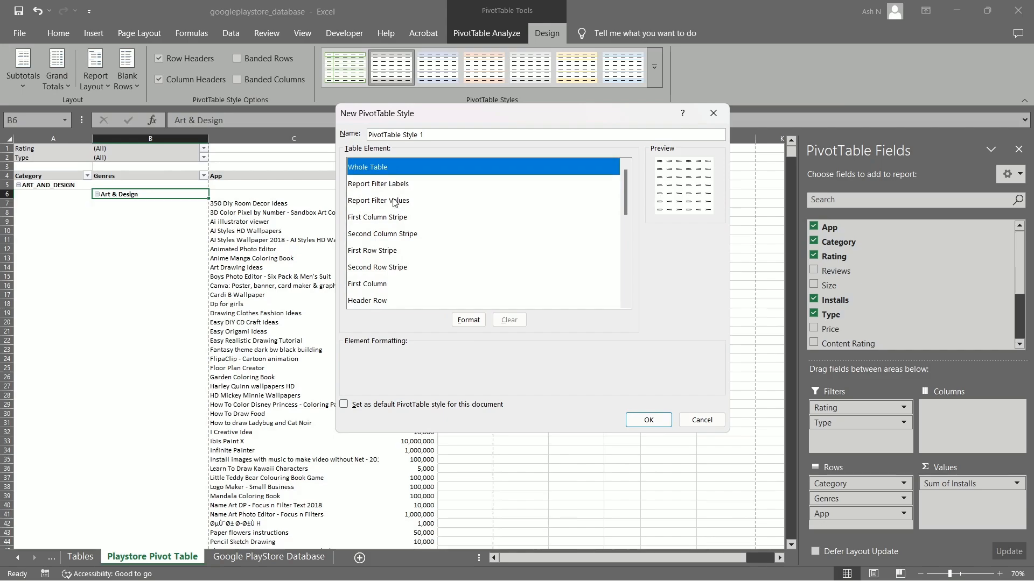
Review the font, border and fill options for the Whole Table element and save the custom PivotTable style
{"action": "left_click", "coordinate": [468, 320]}
{"action": "left_click", "coordinate": [429, 115]}
{"action": "left_click", "coordinate": [464, 113]}
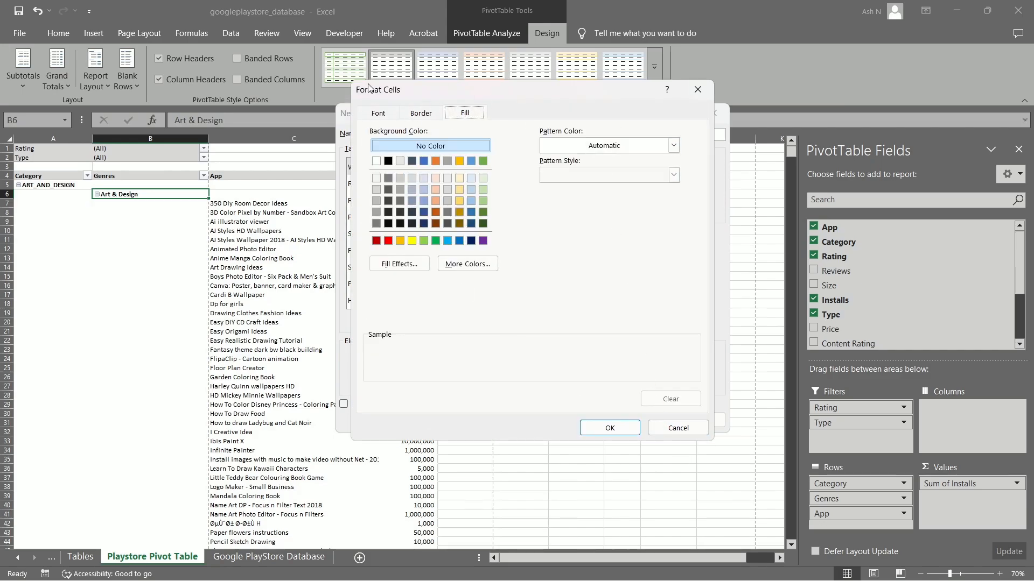
{"action": "left_click", "coordinate": [378, 113]}
{"action": "left_click", "coordinate": [417, 110]}
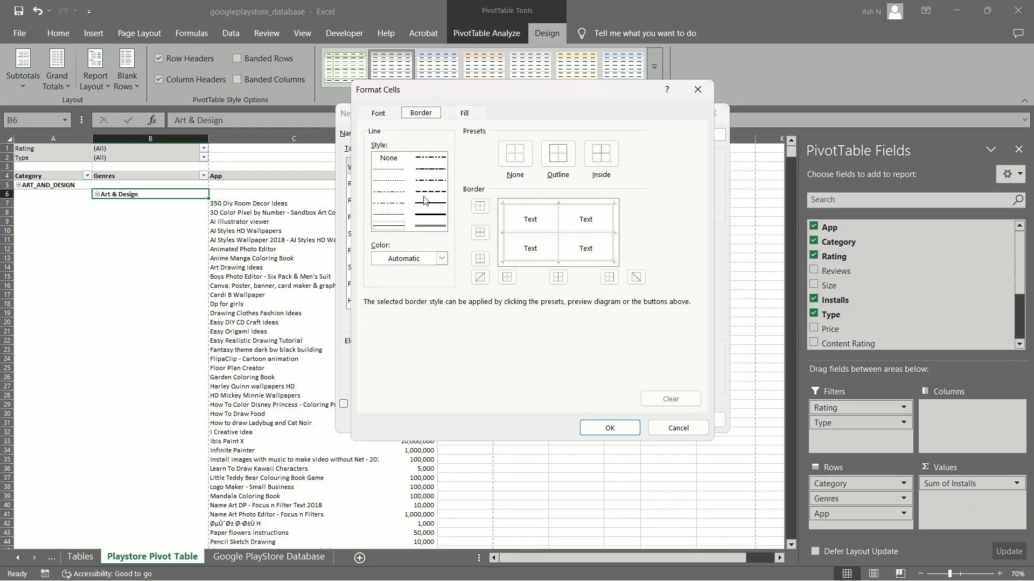
{"action": "left_click", "coordinate": [470, 115]}
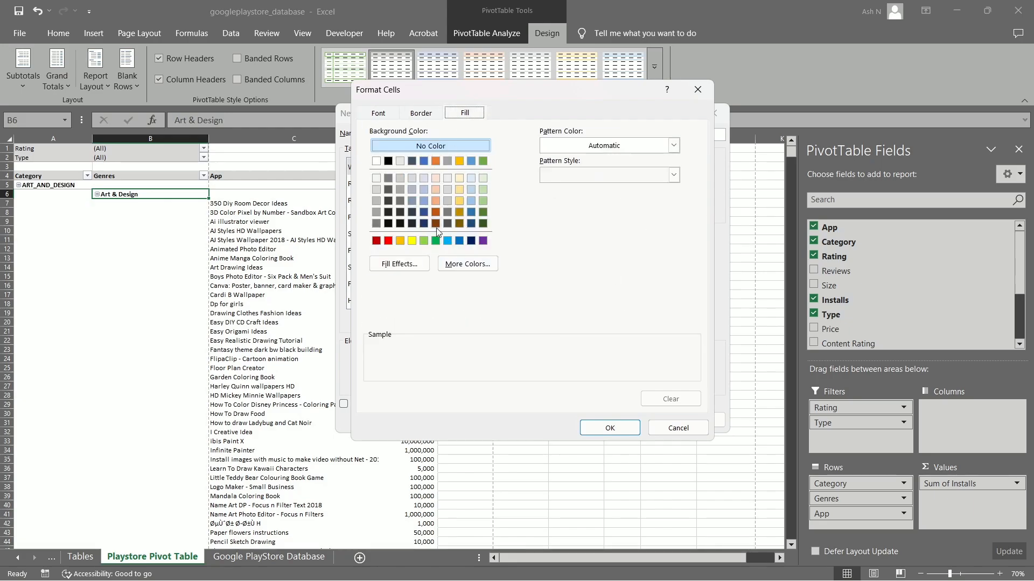
{"action": "left_click", "coordinate": [609, 427]}
{"action": "left_click", "coordinate": [649, 420]}
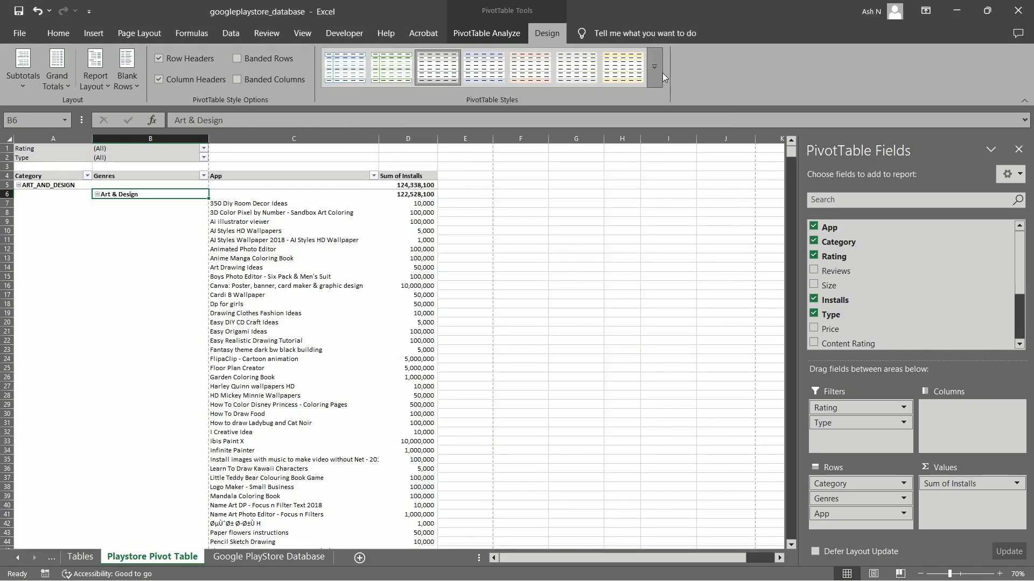
Check the style gallery for the new custom style and clear the style applied to the pivot table
{"action": "left_click", "coordinate": [654, 67]}
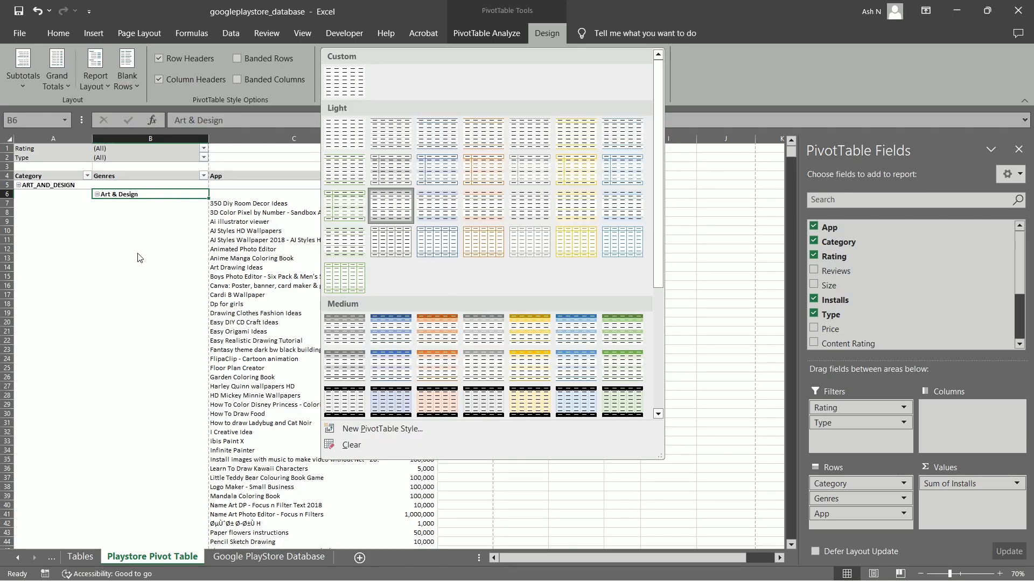
{"action": "left_click", "coordinate": [202, 234]}
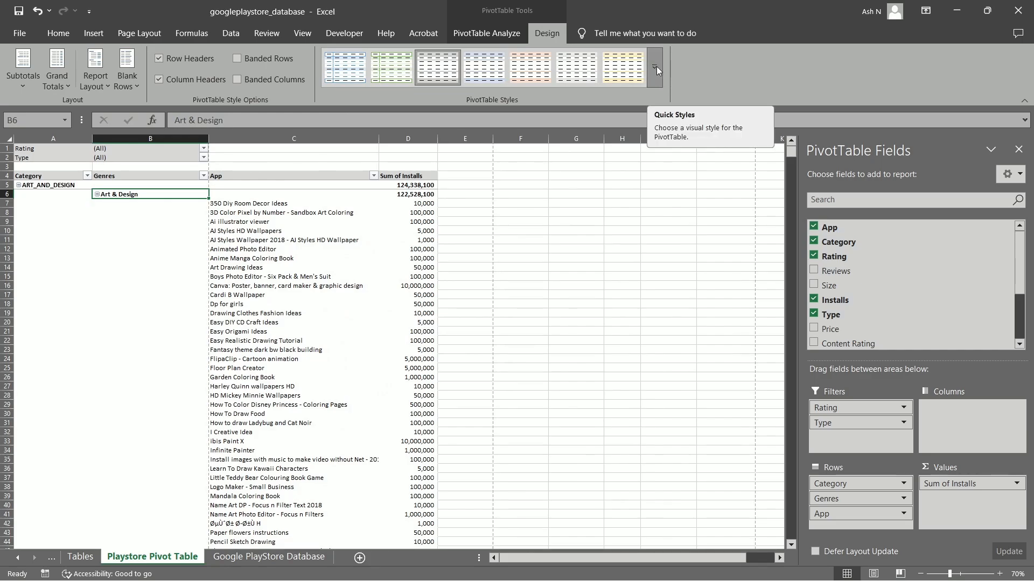
{"action": "left_click", "coordinate": [658, 70]}
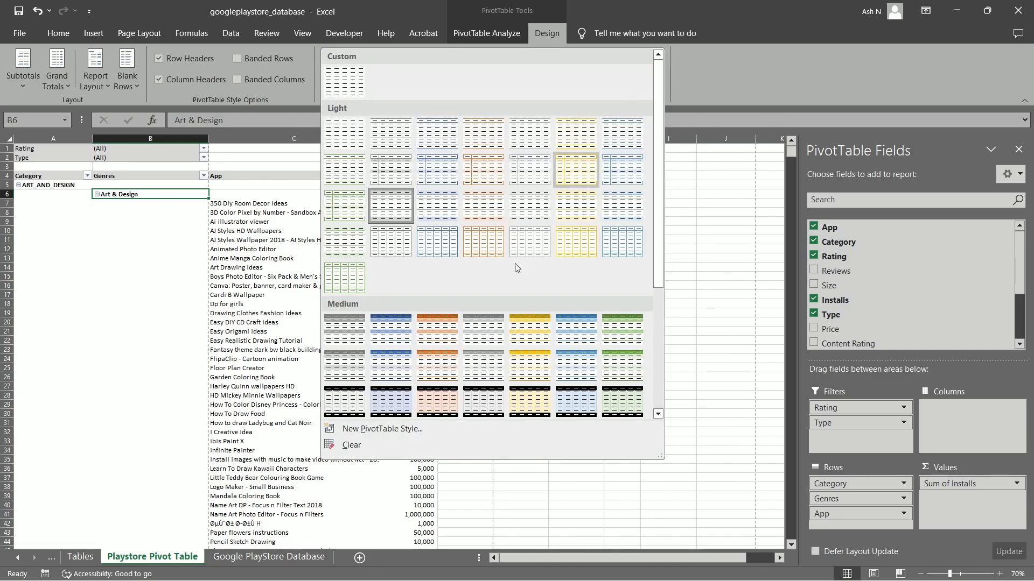
{"action": "left_click", "coordinate": [350, 445]}
{"action": "left_click", "coordinate": [303, 196]}
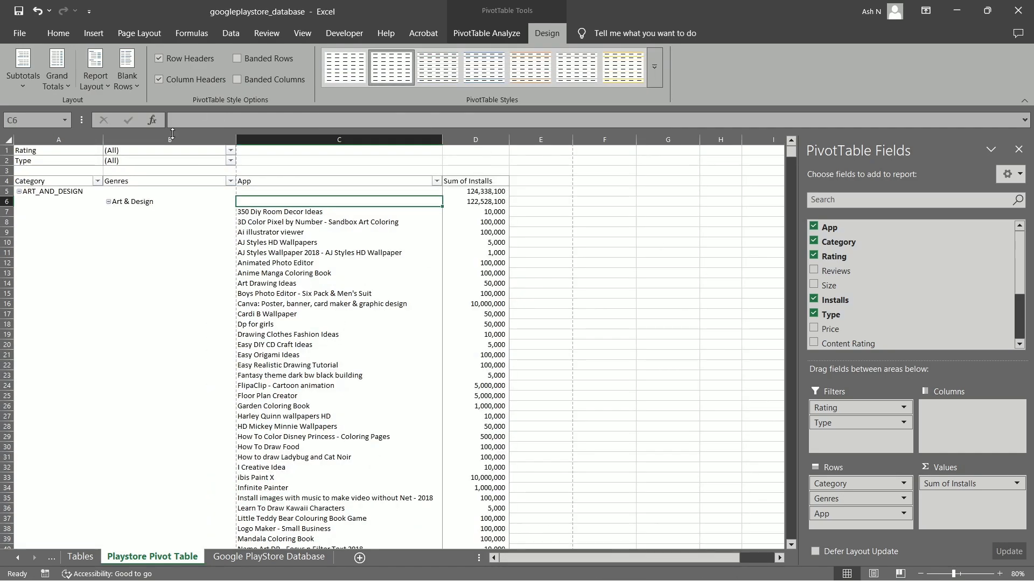
Remove App and Genres from the pivot table's rows and add Content Rating as its column field
{"action": "left_click", "coordinate": [214, 264]}
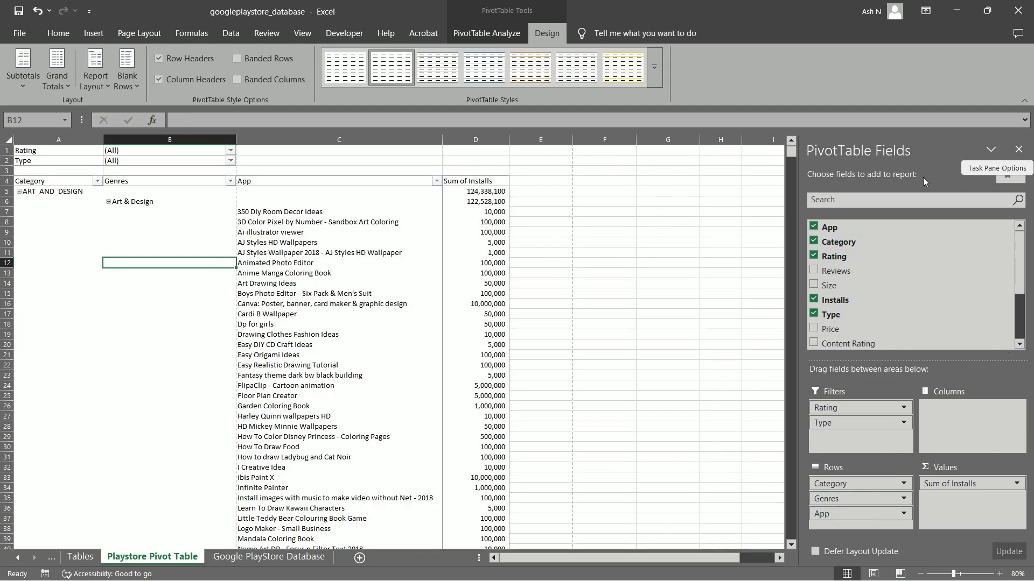
{"action": "left_click_drag", "start_coordinate": [837, 514], "coordinate": [861, 282]}
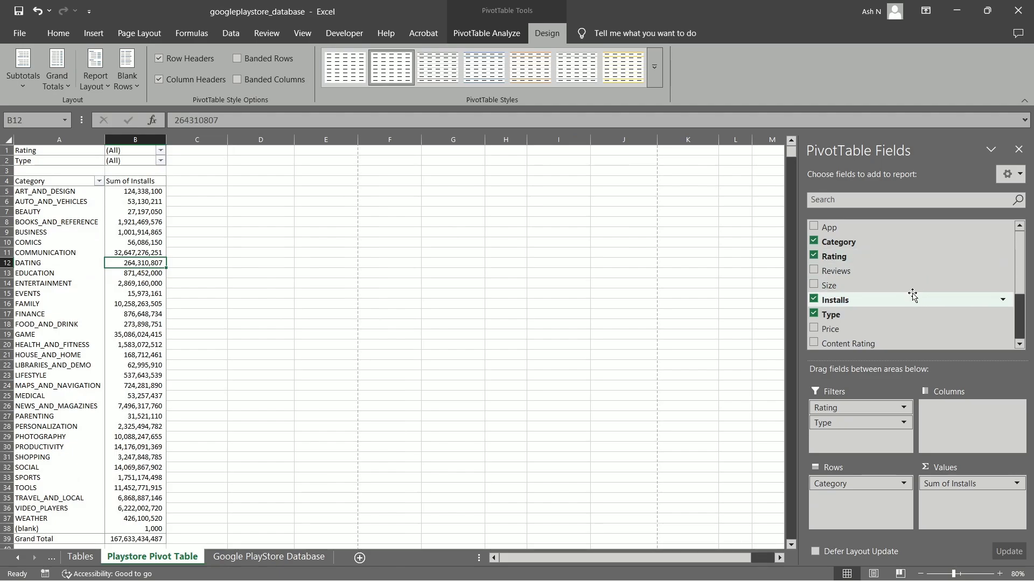
{"action": "left_click_drag", "start_coordinate": [861, 343], "coordinate": [969, 419]}
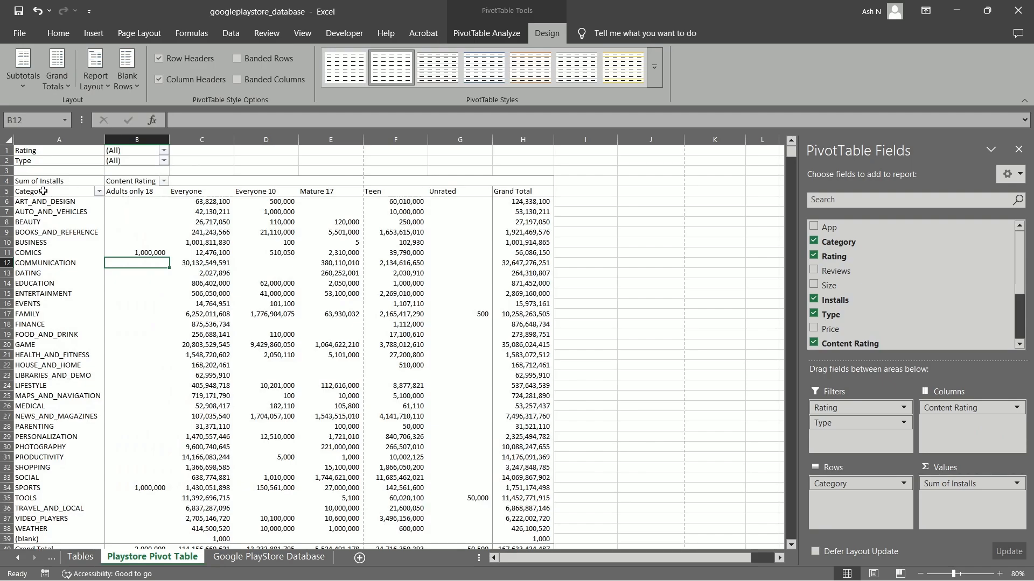
Examine the category rows, the content rating column headings, and the installs listed under Teen and Mature 17
{"action": "left_click_drag", "start_coordinate": [54, 211], "coordinate": [59, 325]}
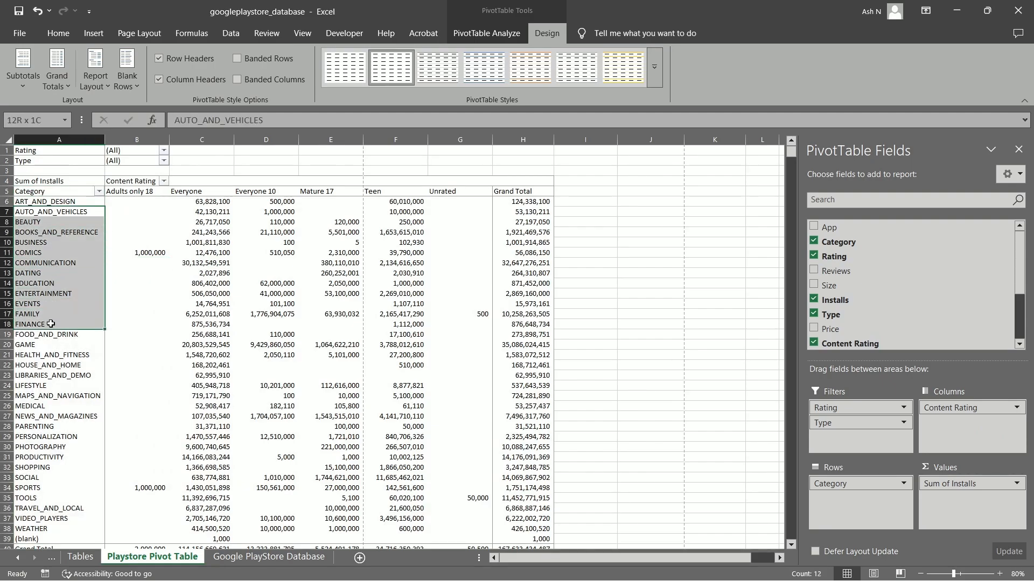
{"action": "left_click", "coordinate": [59, 296]}
{"action": "left_click", "coordinate": [223, 261]}
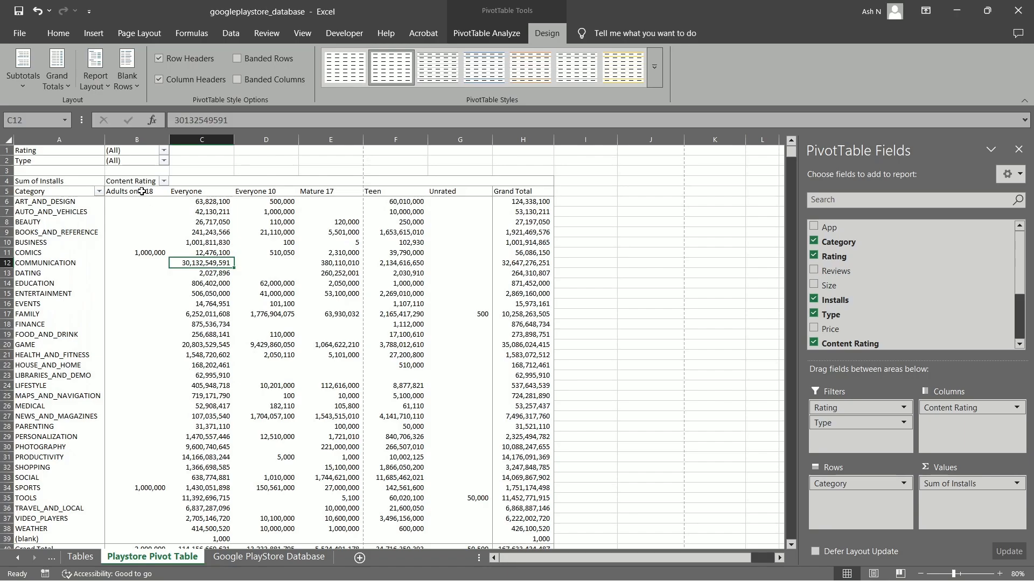
{"action": "left_click", "coordinate": [141, 192]}
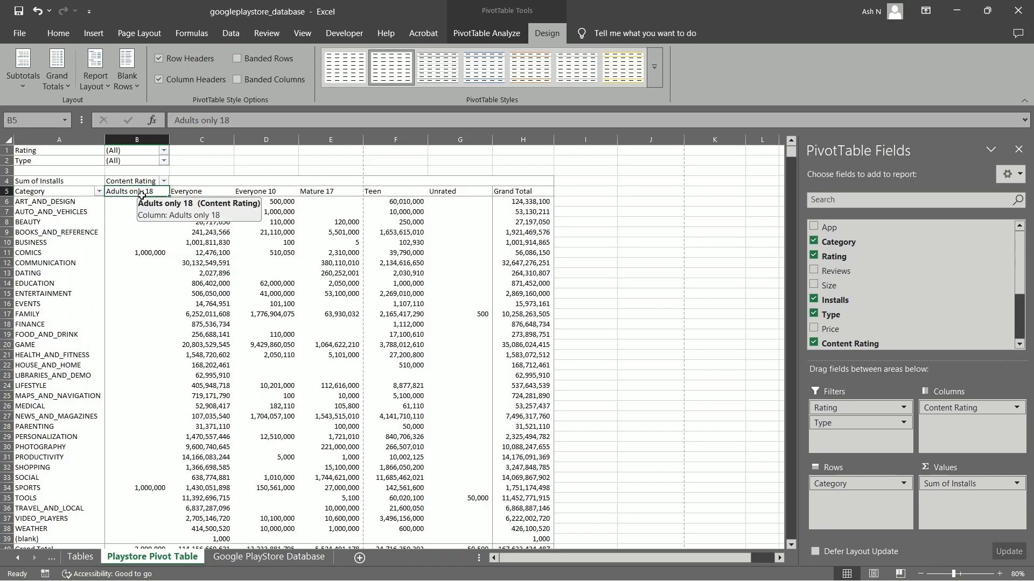
{"action": "left_click", "coordinate": [208, 192]}
{"action": "left_click", "coordinate": [262, 191]}
{"action": "left_click", "coordinate": [330, 193]}
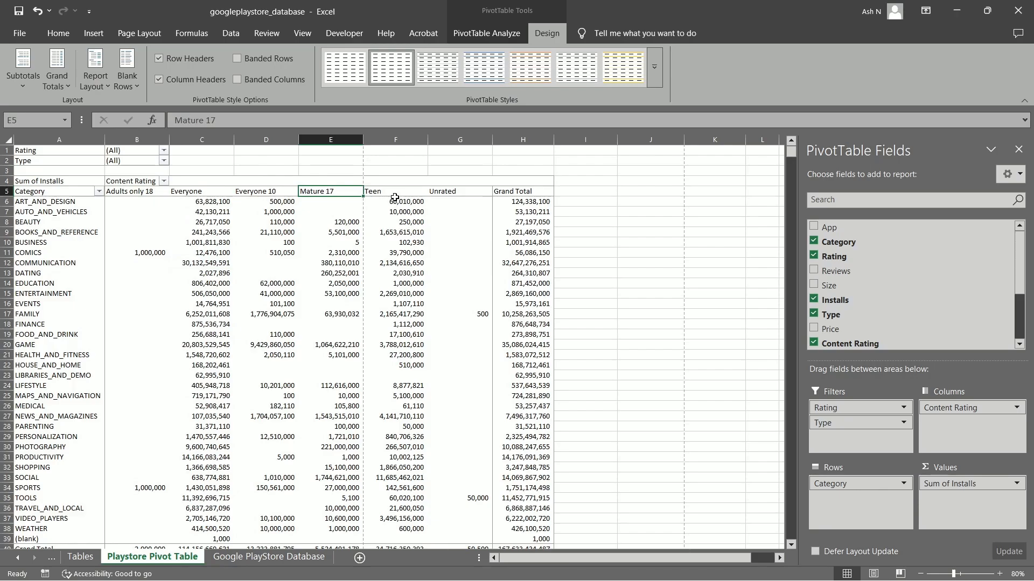
{"action": "left_click", "coordinate": [384, 191]}
{"action": "left_click", "coordinate": [450, 193]}
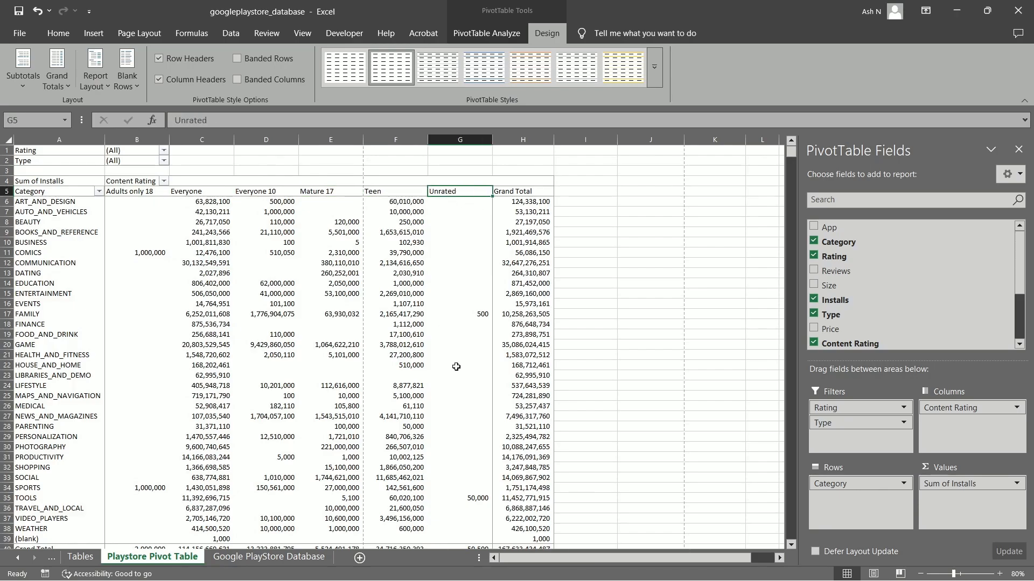
{"action": "left_click_drag", "start_coordinate": [401, 202], "coordinate": [402, 498]}
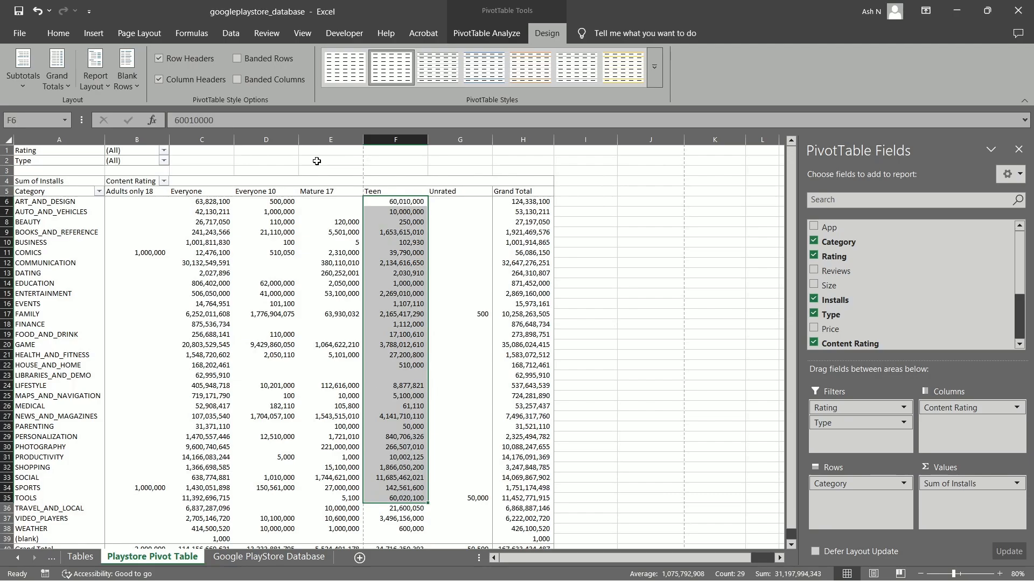
{"action": "left_click_drag", "start_coordinate": [325, 215], "coordinate": [331, 325]}
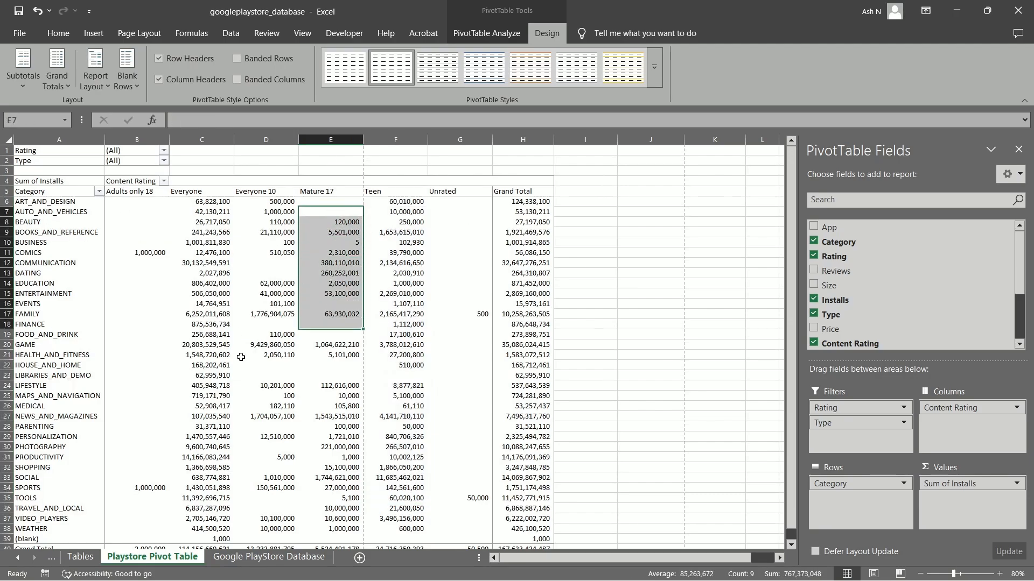
{"action": "left_click", "coordinate": [418, 325]}
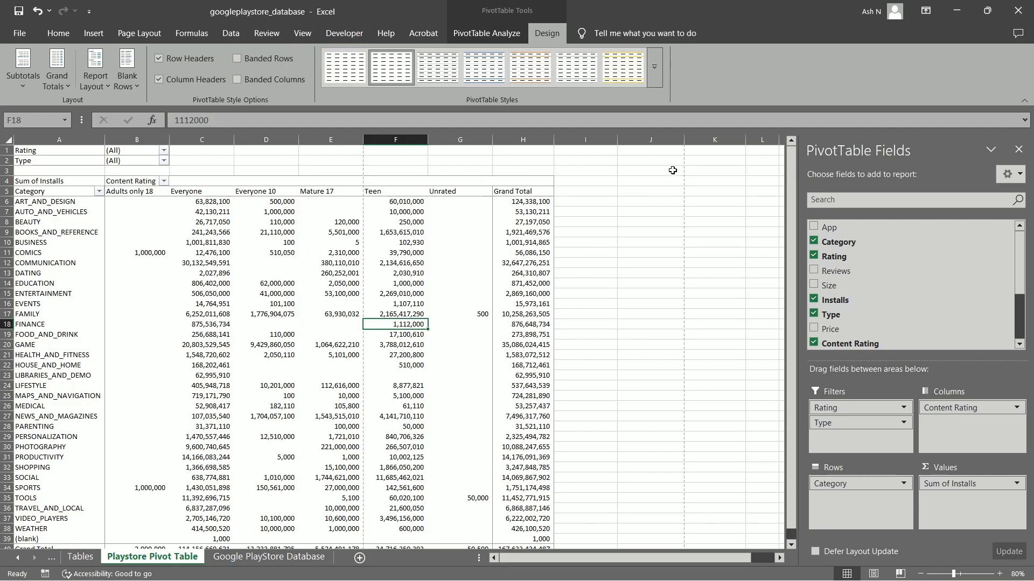
Compare the COMMUNICATION and BOOKS_AND_REFERENCE installs across the Teen, Mature 17 and Everyone columns
{"action": "mouse_move", "coordinate": [551, 312]}
{"action": "left_click", "coordinate": [365, 263]}
{"action": "mouse_move", "coordinate": [511, 235]}
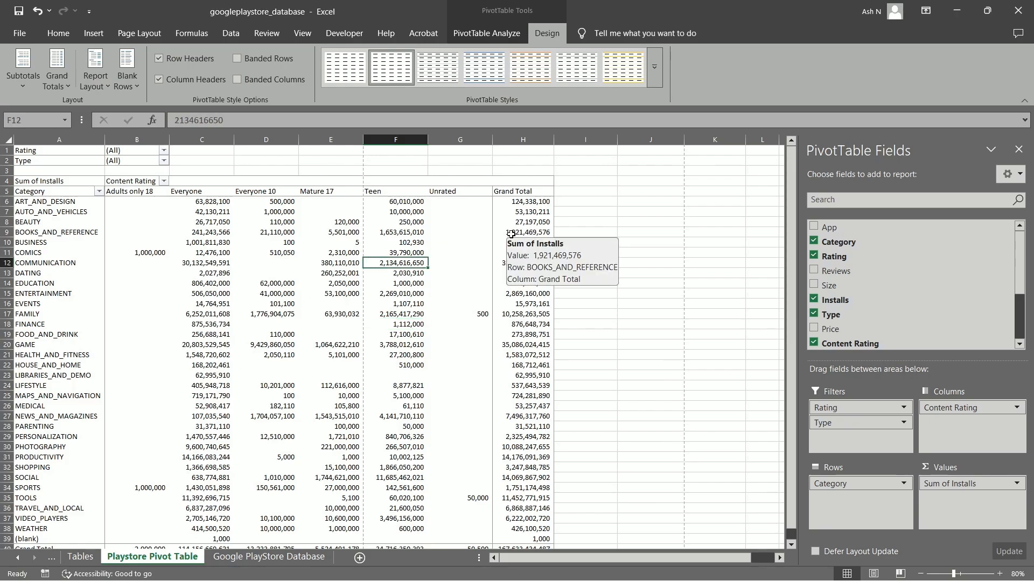
{"action": "left_click", "coordinate": [387, 233]}
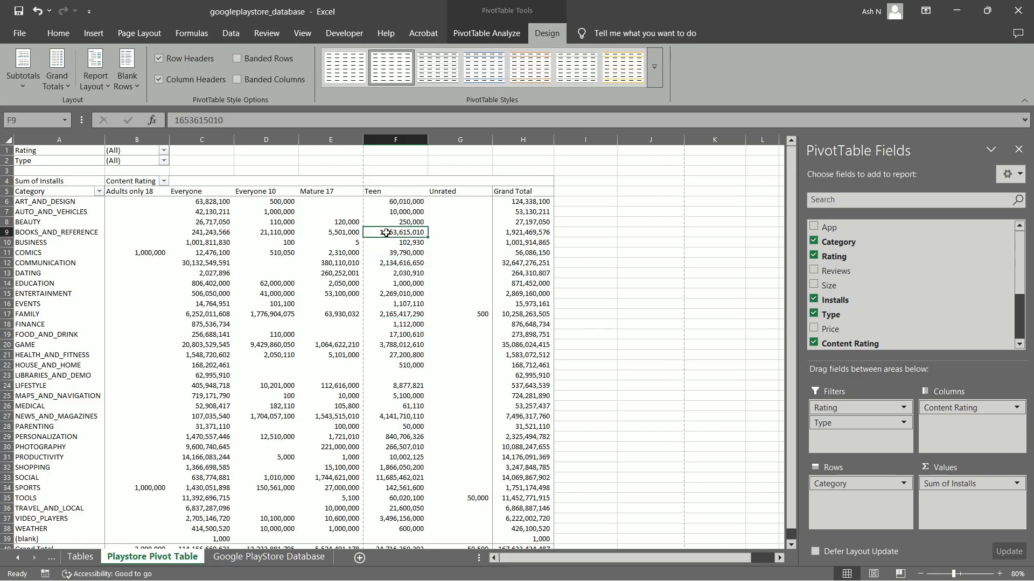
{"action": "left_click", "coordinate": [320, 235]}
{"action": "mouse_move", "coordinate": [205, 240]}
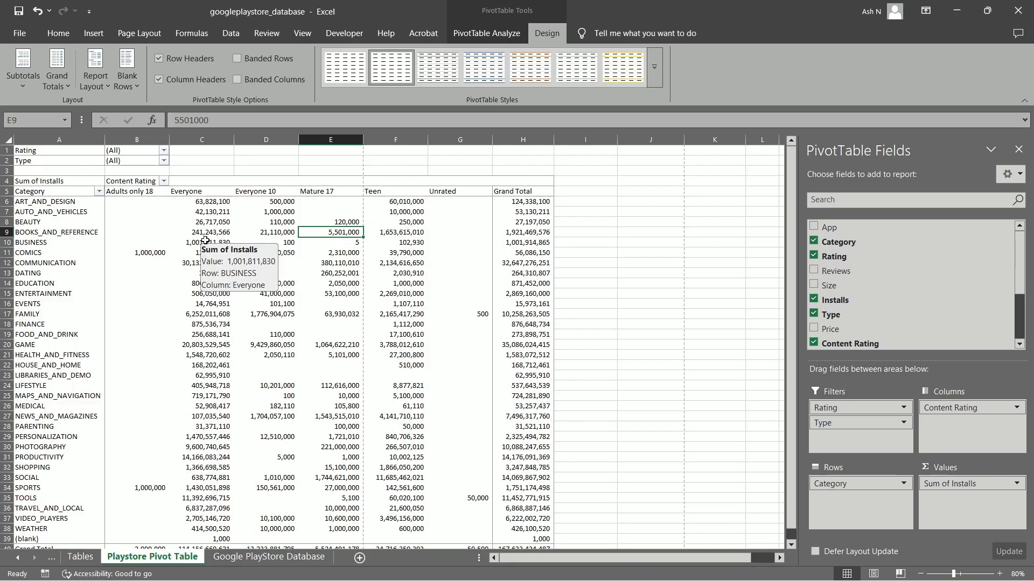
{"action": "mouse_move", "coordinate": [500, 295]}
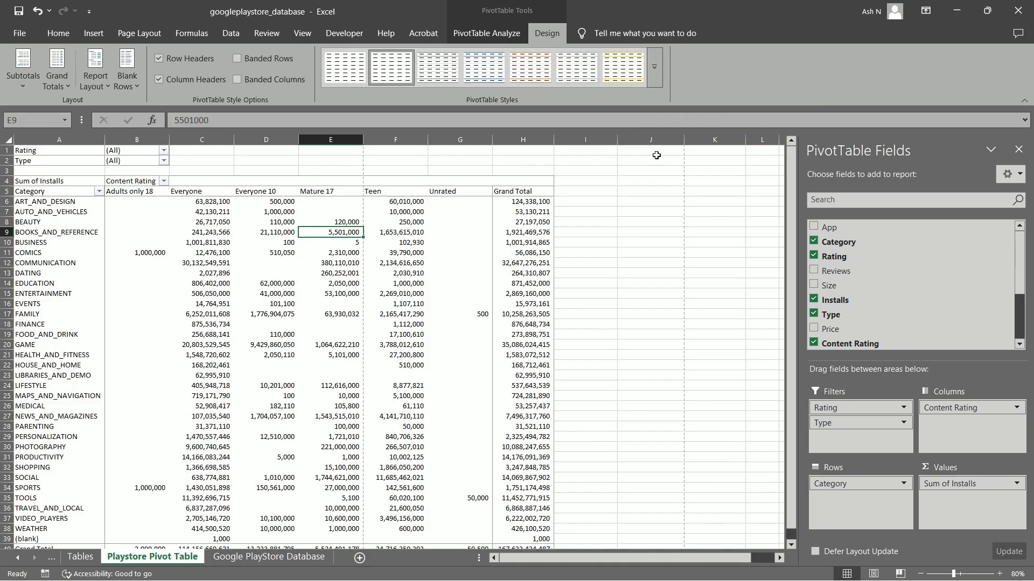
Apply the first gray Medium style to the pivot table and add Genres below Category in the rows
{"action": "left_click", "coordinate": [654, 66]}
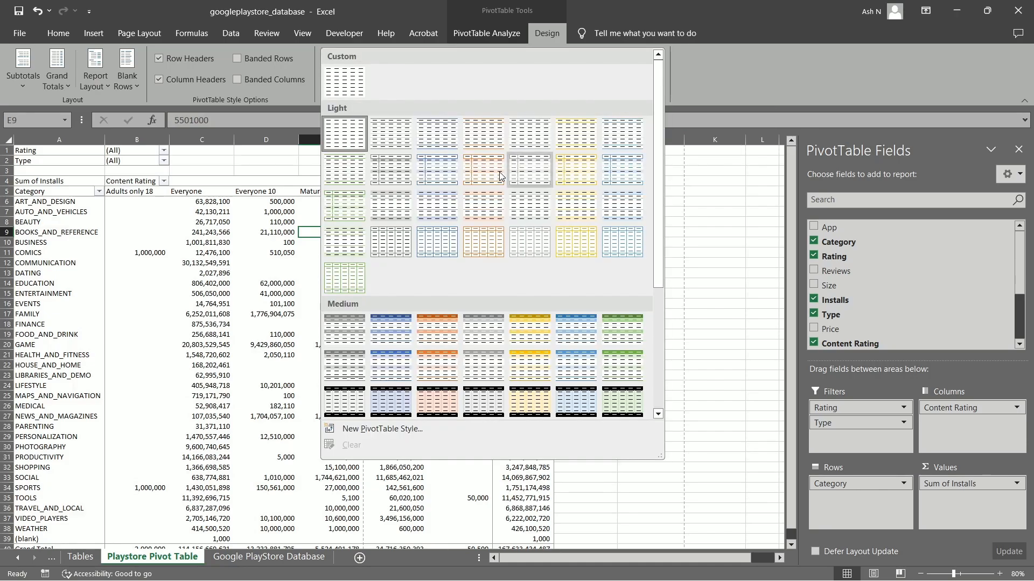
{"action": "left_click", "coordinate": [344, 331]}
{"action": "left_click", "coordinate": [251, 251]}
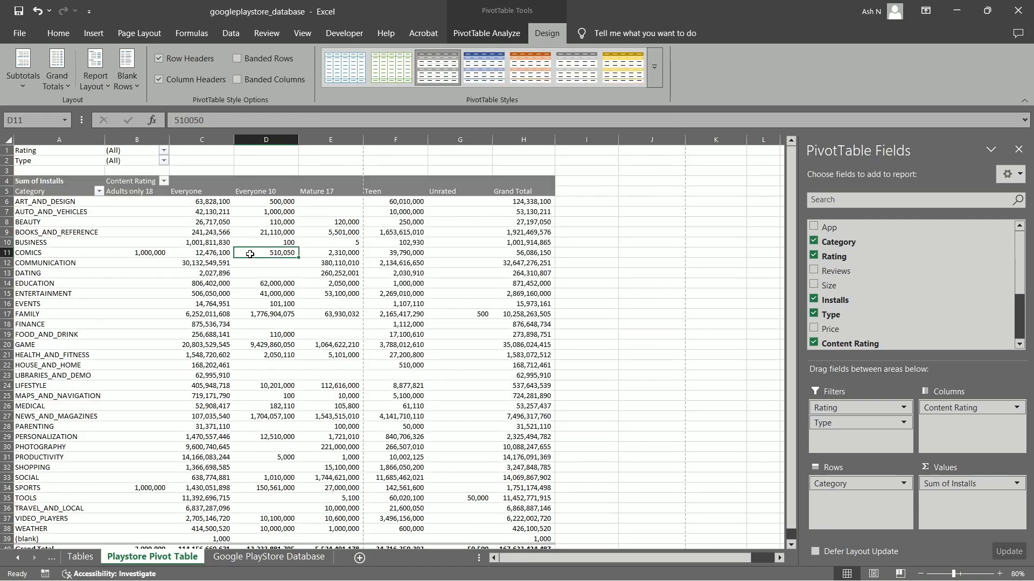
{"action": "left_click", "coordinate": [149, 242]}
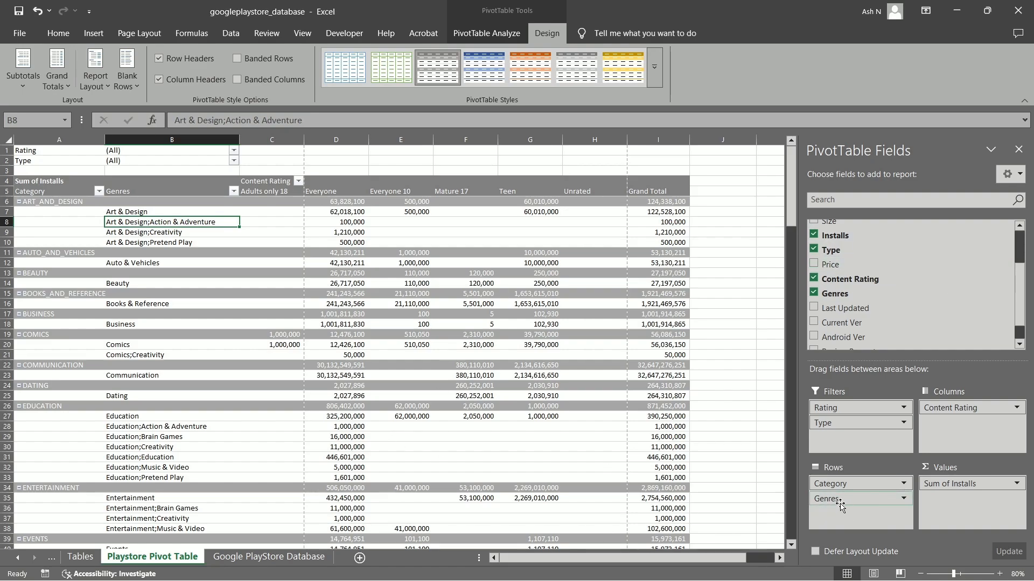
Examine the genres nested under each category, the content rating columns, and the ART_AND_DESIGN subtotal row
{"action": "left_click", "coordinate": [46, 202]}
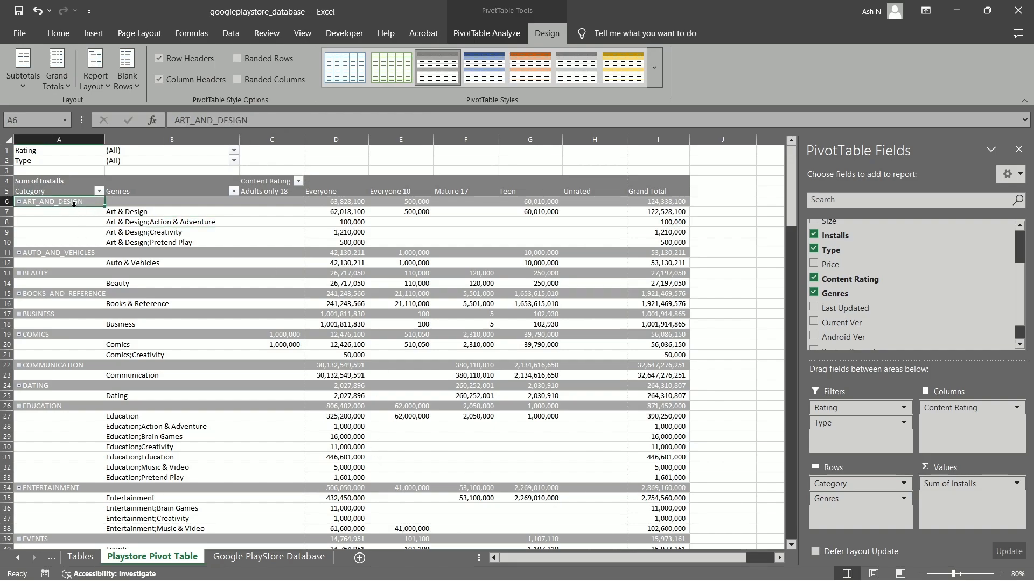
{"action": "left_click_drag", "start_coordinate": [141, 212], "coordinate": [162, 244]}
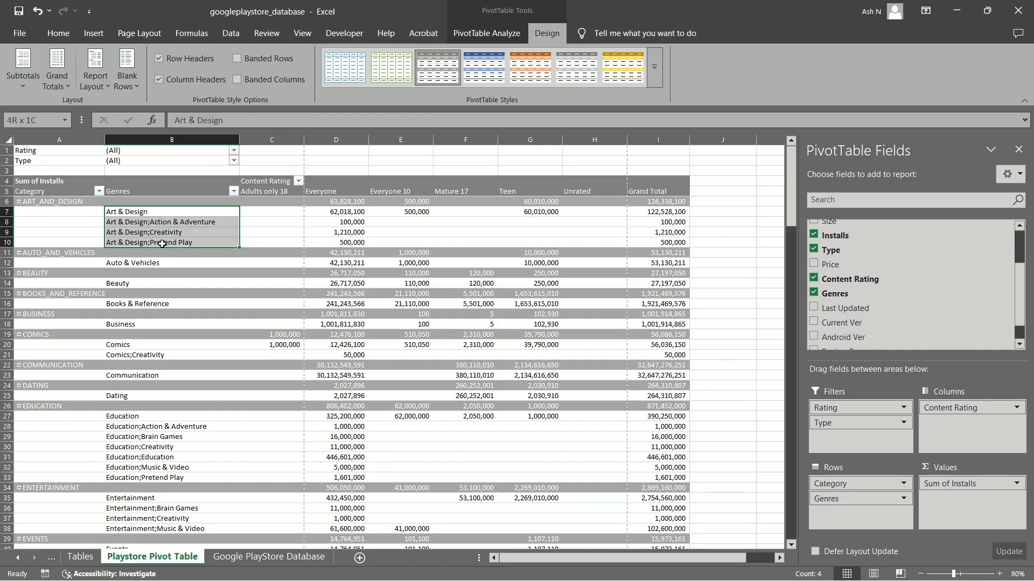
{"action": "left_click", "coordinate": [170, 232]}
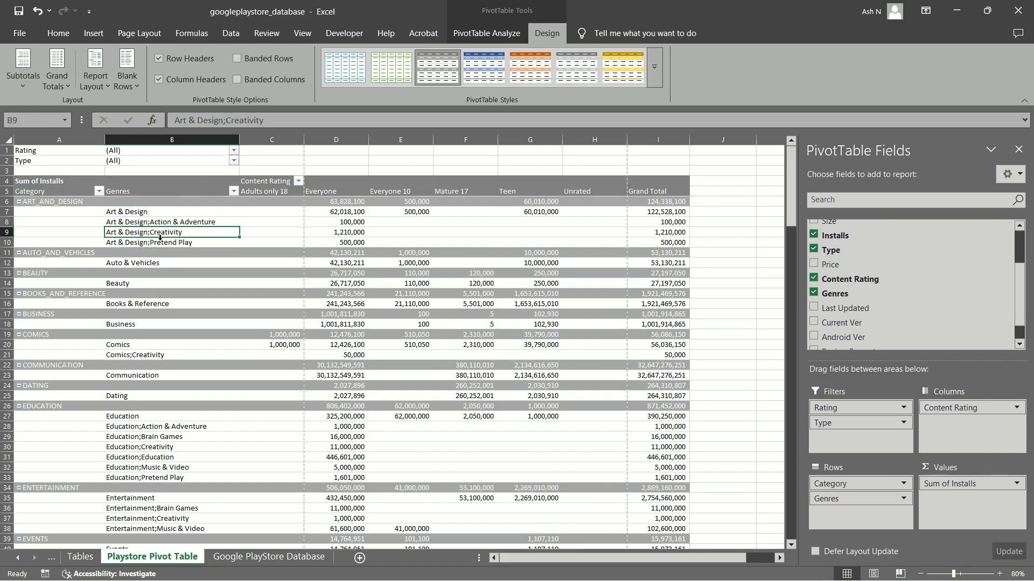
{"action": "scroll", "coordinate": [49, 340], "scroll_direction": "down", "scroll_amount": 15}
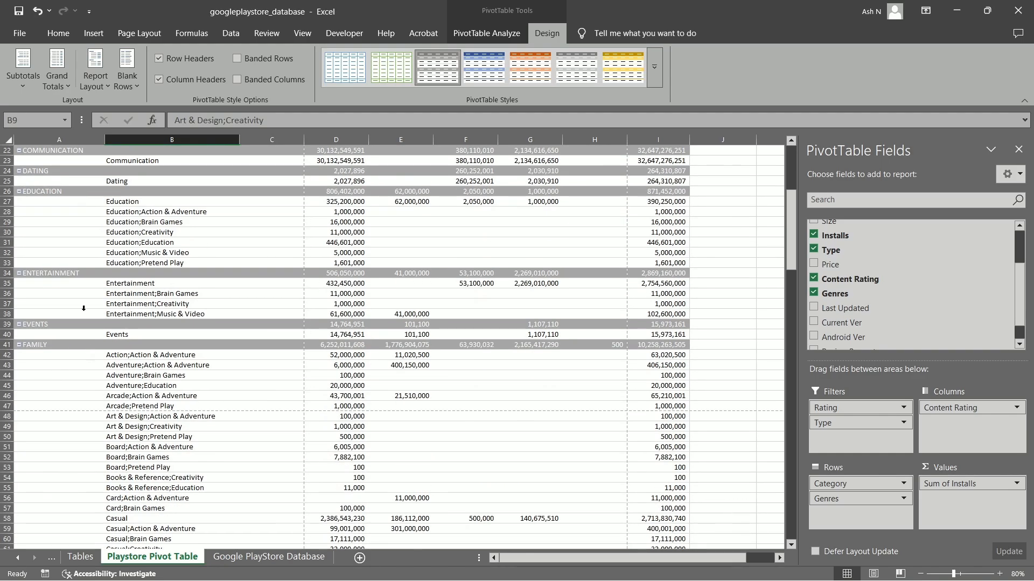
{"action": "scroll", "coordinate": [9, 396], "scroll_direction": "up", "scroll_amount": 9}
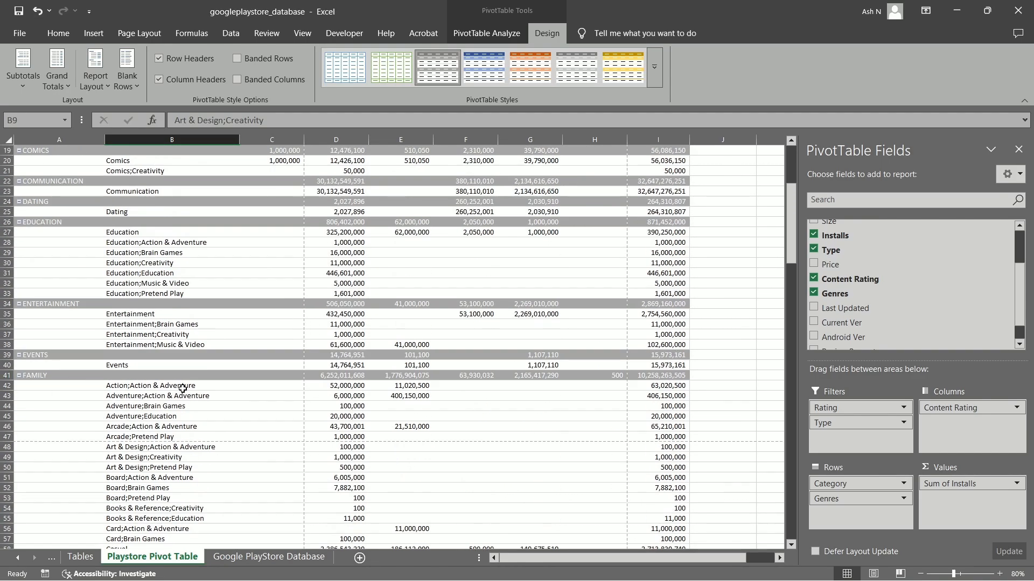
{"action": "scroll", "coordinate": [182, 389], "scroll_direction": "up", "scroll_amount": 6}
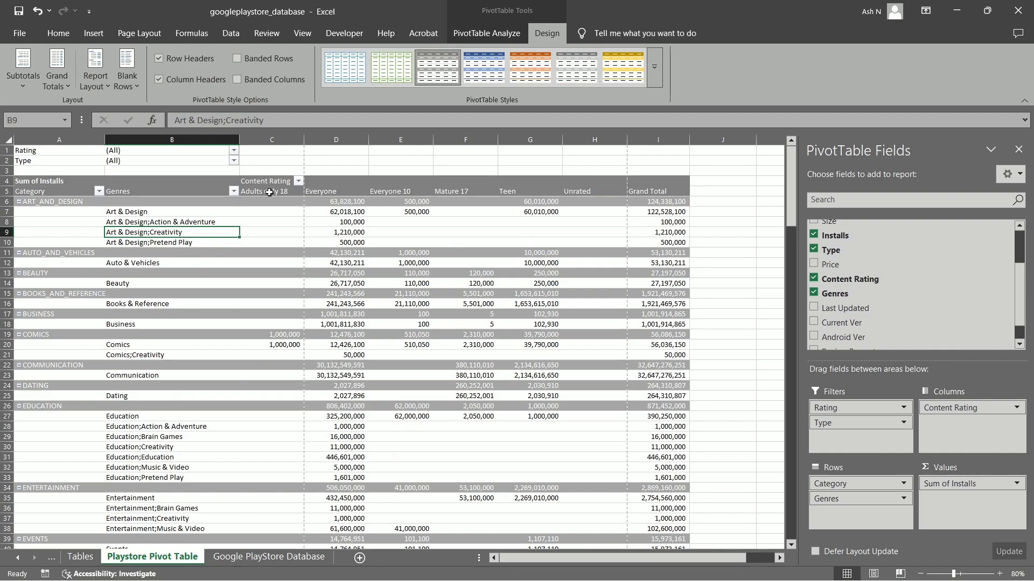
{"action": "left_click_drag", "start_coordinate": [270, 192], "coordinate": [544, 197]}
{"action": "left_click_drag", "start_coordinate": [345, 203], "coordinate": [593, 437]}
{"action": "left_click", "coordinate": [107, 232]}
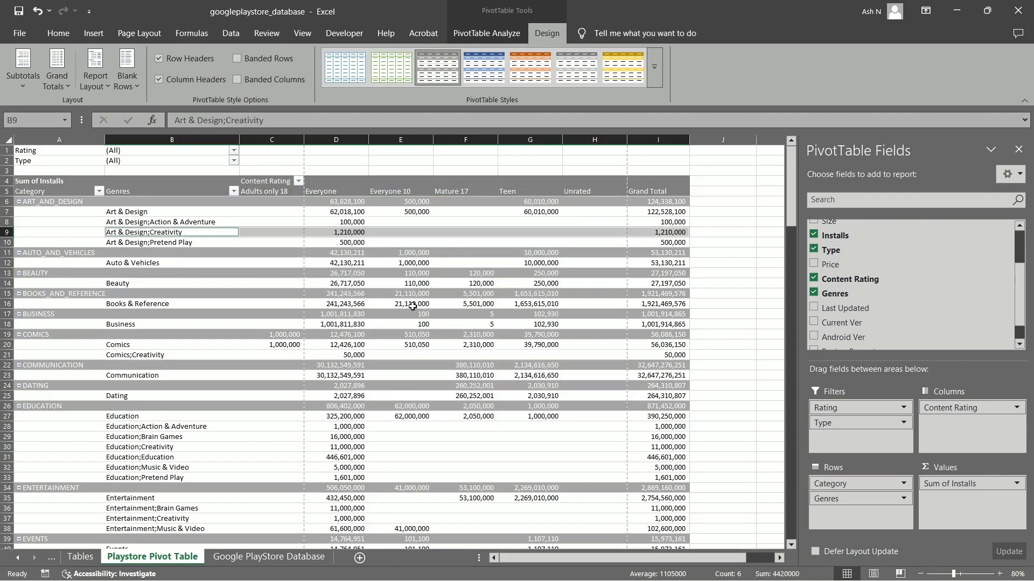
{"action": "left_click", "coordinate": [210, 243]}
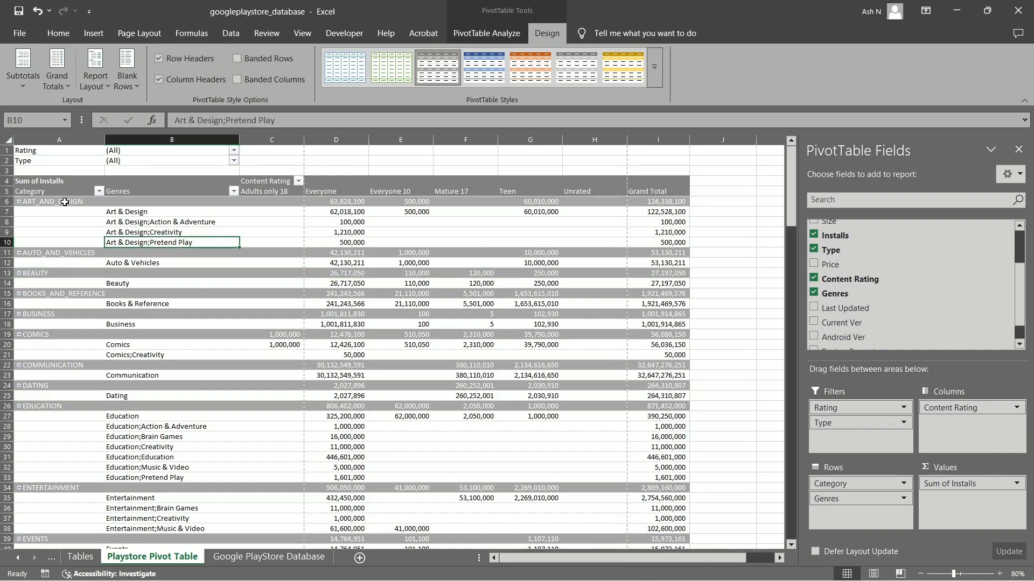
{"action": "left_click_drag", "start_coordinate": [52, 202], "coordinate": [674, 199]}
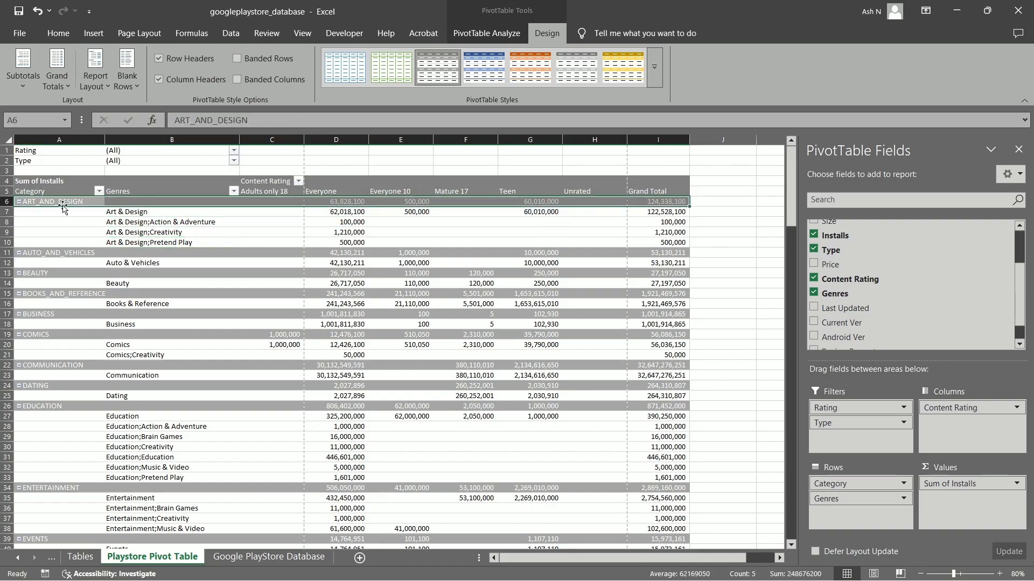
{"action": "left_click", "coordinate": [173, 214]}
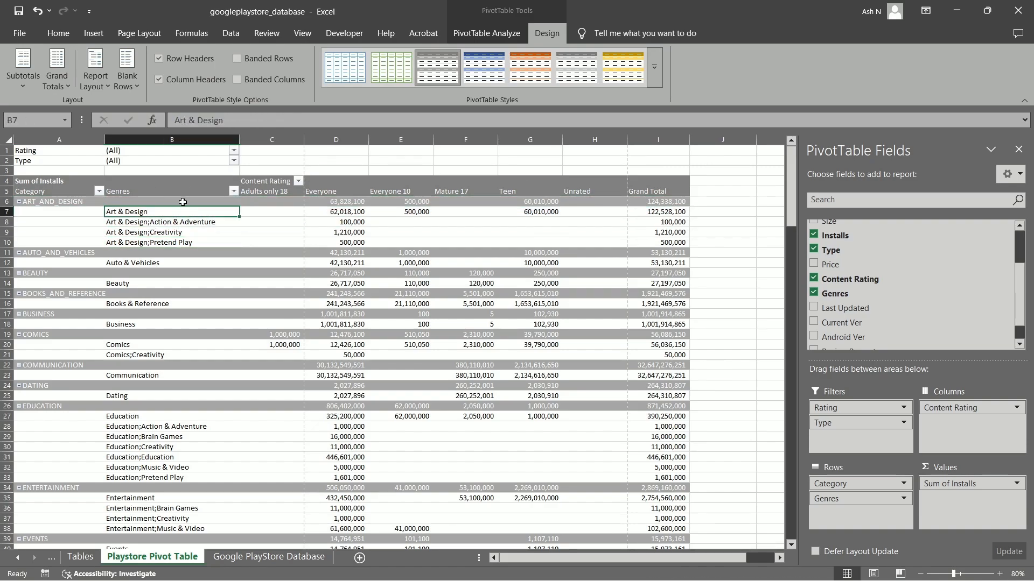
Turn off the Row Headers style option, inspect the heading rows, and turn the option back on
{"action": "left_click", "coordinate": [180, 59]}
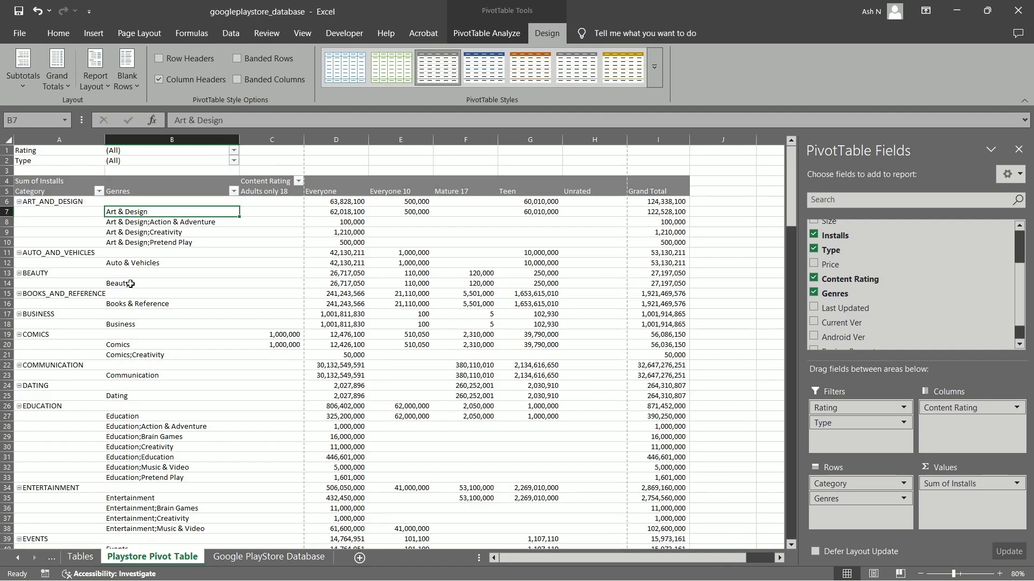
{"action": "left_click_drag", "start_coordinate": [246, 186], "coordinate": [657, 191]}
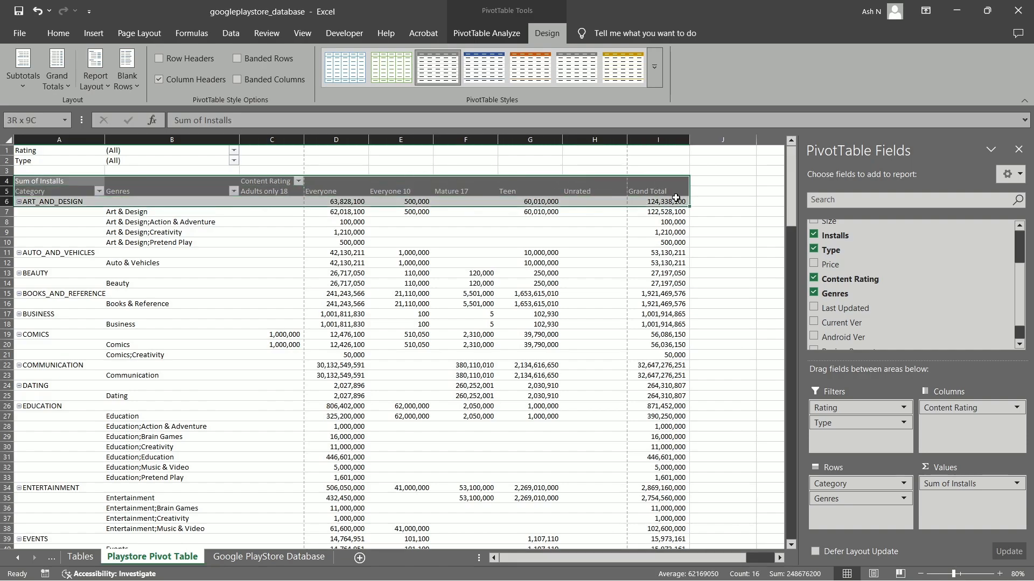
{"action": "left_click", "coordinate": [203, 283]}
{"action": "left_click", "coordinate": [159, 58]}
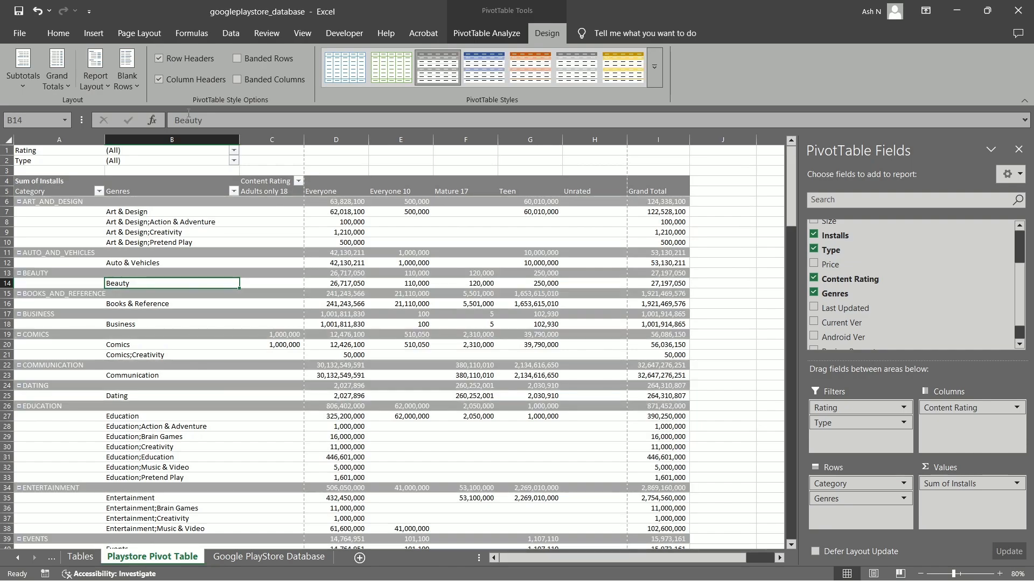
Turn off the Column Headers style option, inspect the heading rows, and turn off Row Headers as well
{"action": "left_click", "coordinate": [259, 220]}
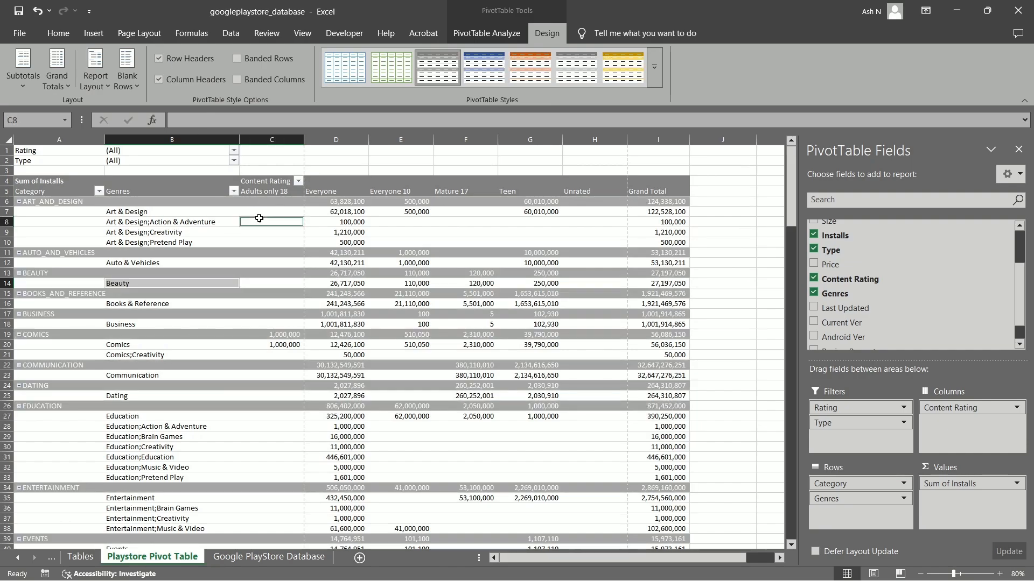
{"action": "left_click", "coordinate": [197, 79]}
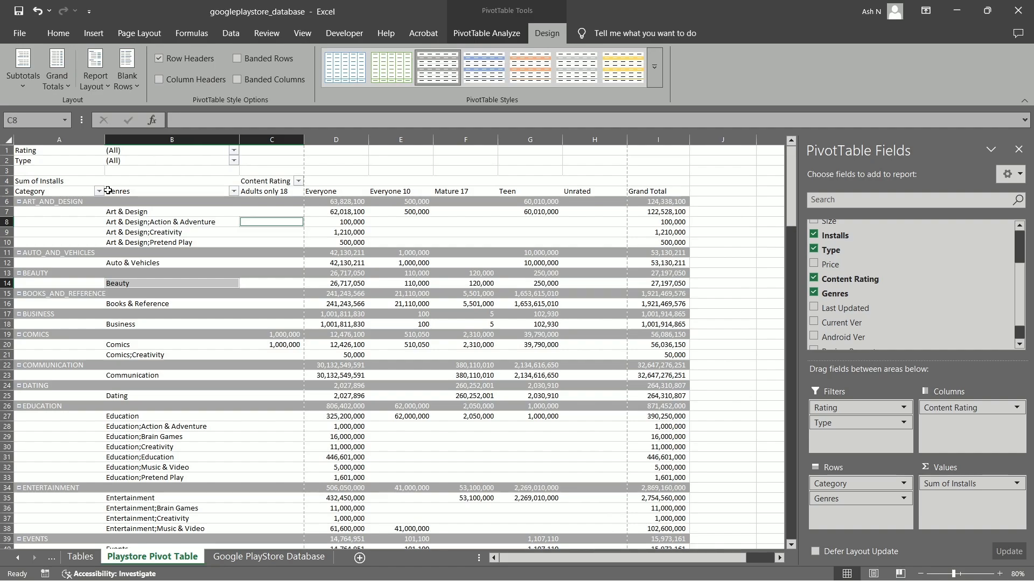
{"action": "left_click_drag", "start_coordinate": [46, 182], "coordinate": [653, 188]}
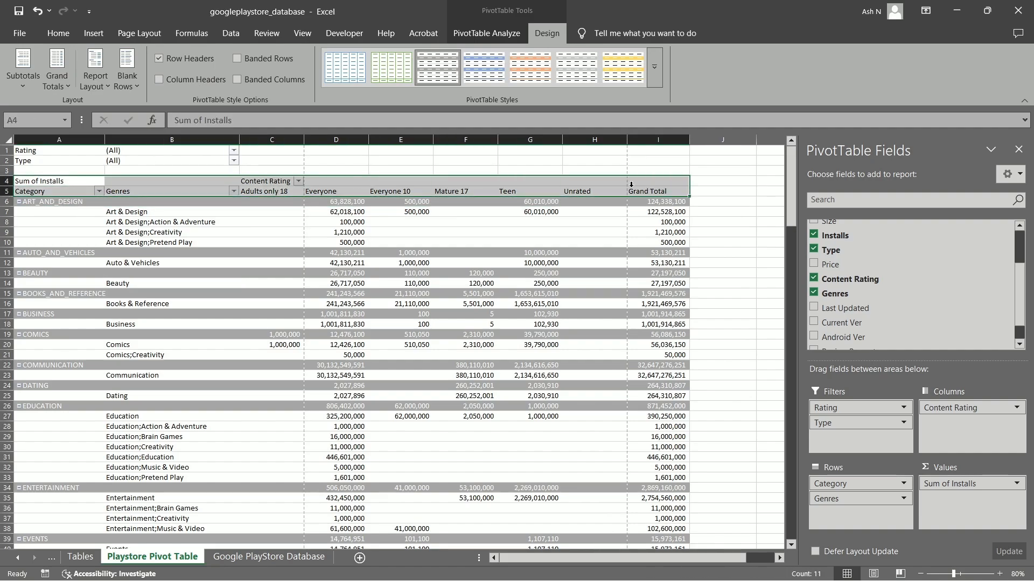
{"action": "left_click", "coordinate": [228, 234]}
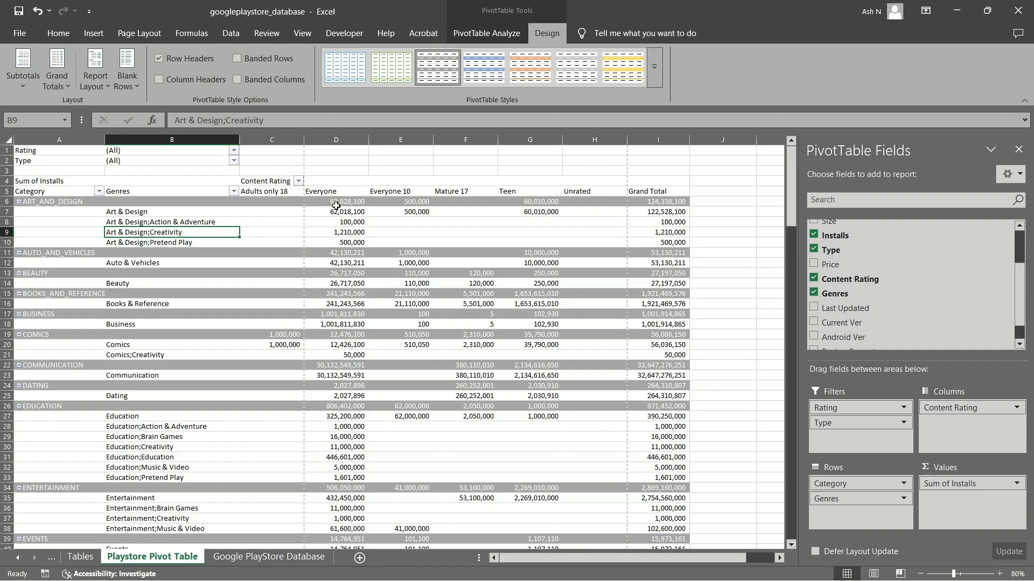
{"action": "left_click", "coordinate": [193, 60]}
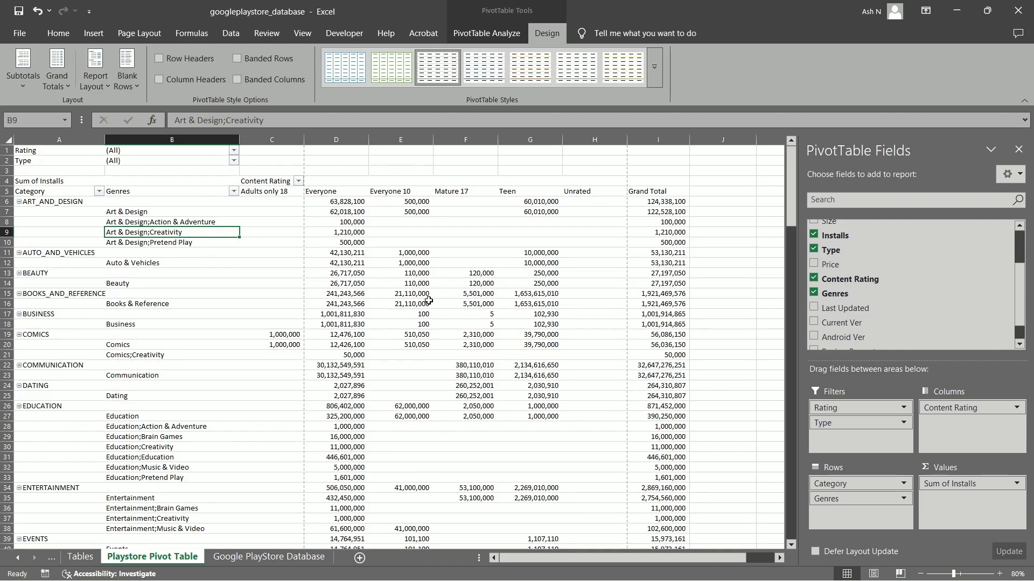
{"action": "left_click", "coordinate": [574, 243]}
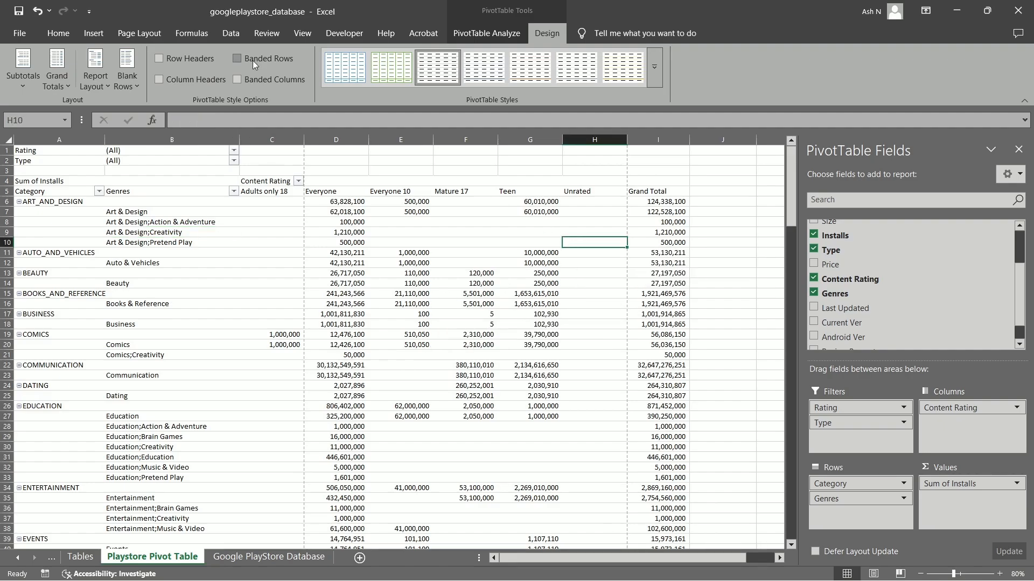
Turn the Row Headers and Column Headers style options back on and save the workbook
{"action": "left_click", "coordinate": [159, 58]}
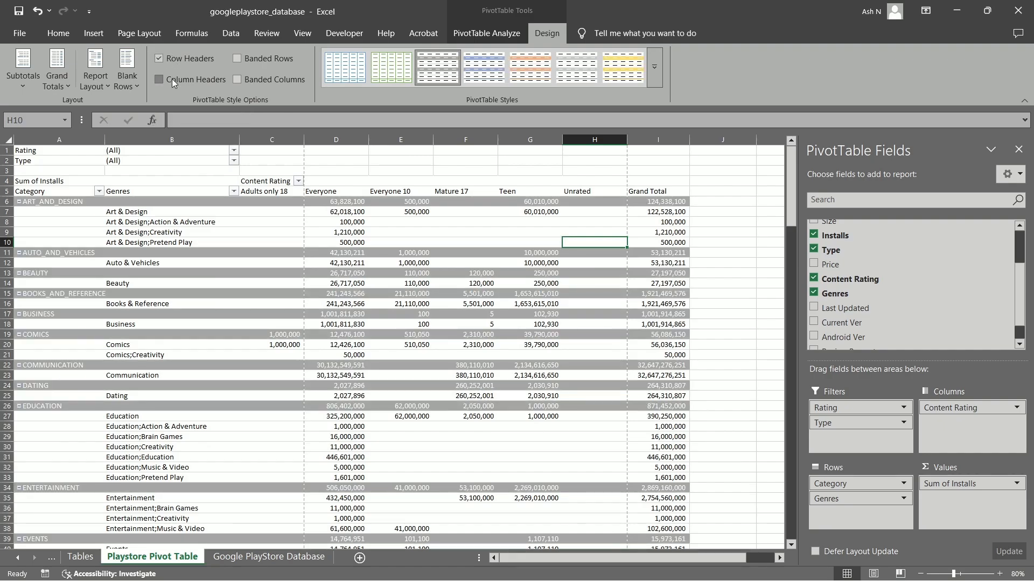
{"action": "left_click", "coordinate": [160, 79]}
{"action": "key", "text": "ctrl+s"}
{"action": "left_click", "coordinate": [299, 241]}
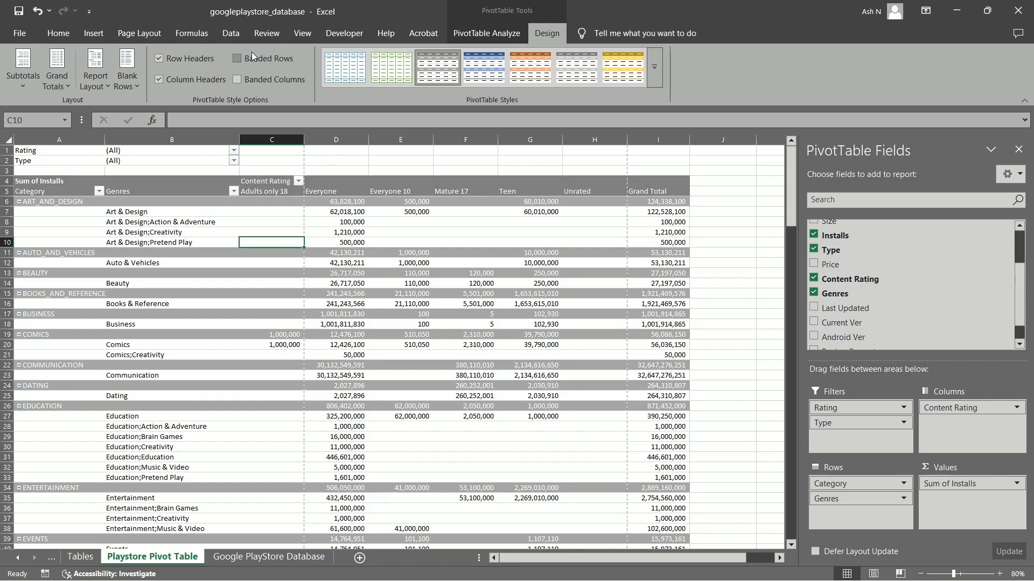
Turn on the Banded Rows style option and compare the table's rows with the option off and on
{"action": "left_click", "coordinate": [352, 213]}
{"action": "left_click", "coordinate": [349, 233]}
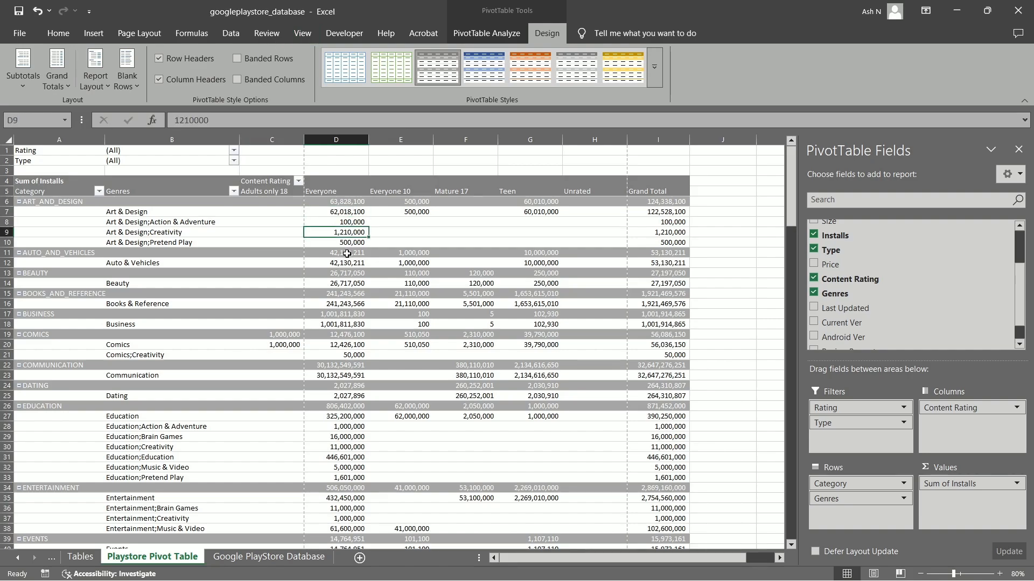
{"action": "left_click", "coordinate": [347, 272]}
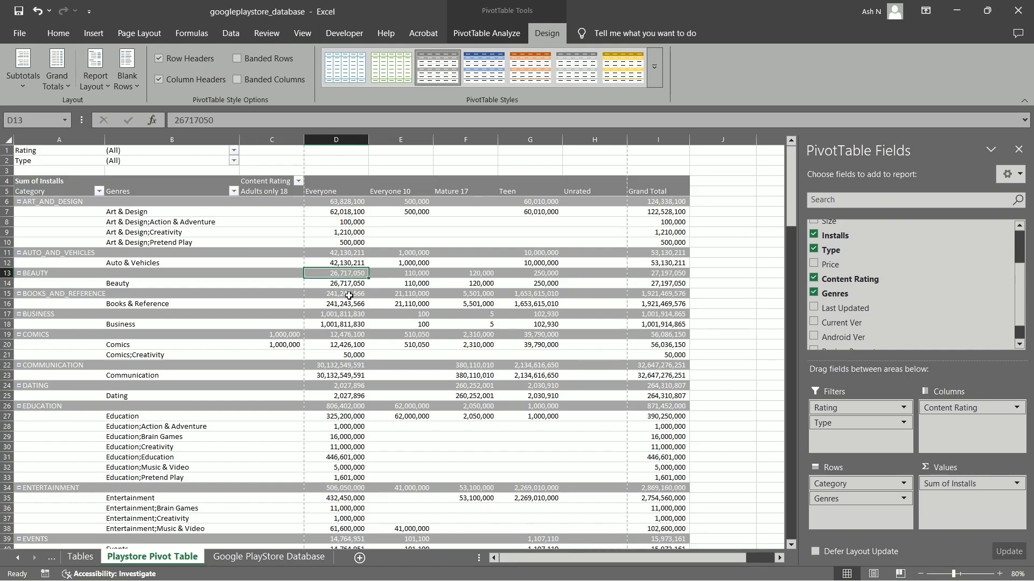
{"action": "left_click", "coordinate": [208, 224]}
{"action": "left_click", "coordinate": [259, 56]}
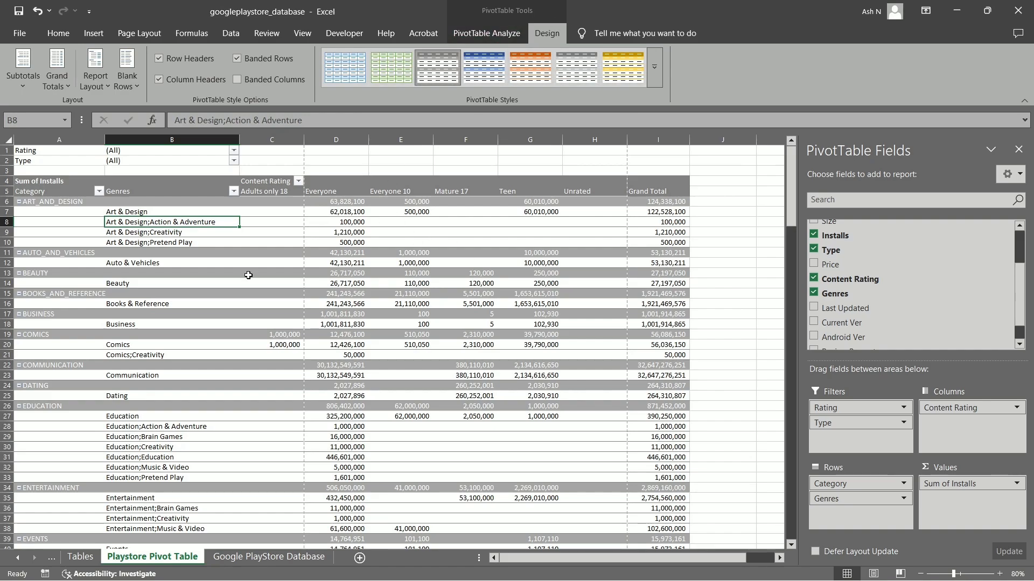
{"action": "left_click", "coordinate": [254, 57]}
{"action": "left_click", "coordinate": [254, 57]}
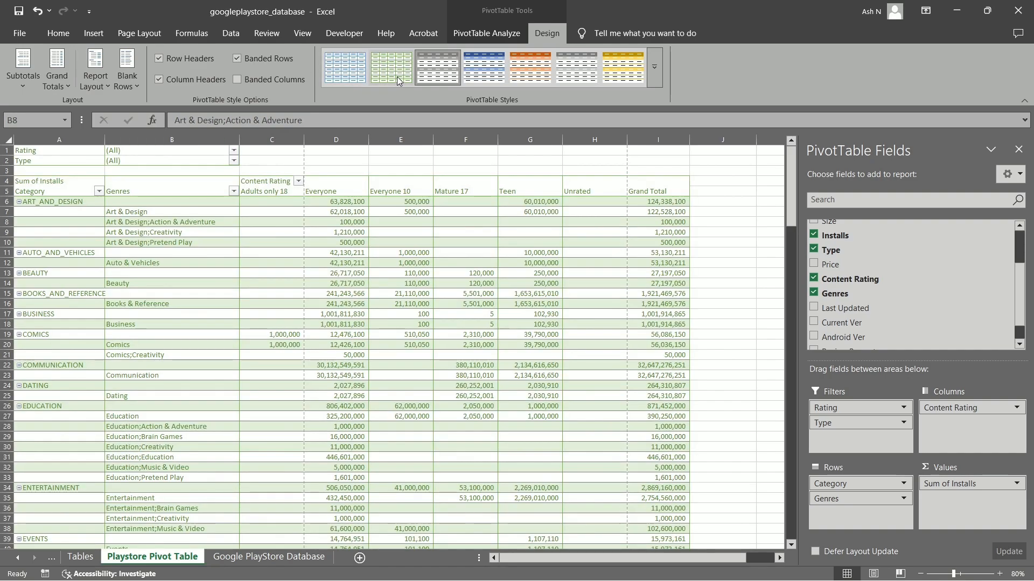
Apply the green bordered Light style to the pivot table and turn off Banded Rows
{"action": "left_click", "coordinate": [396, 76]}
{"action": "left_click", "coordinate": [271, 211]}
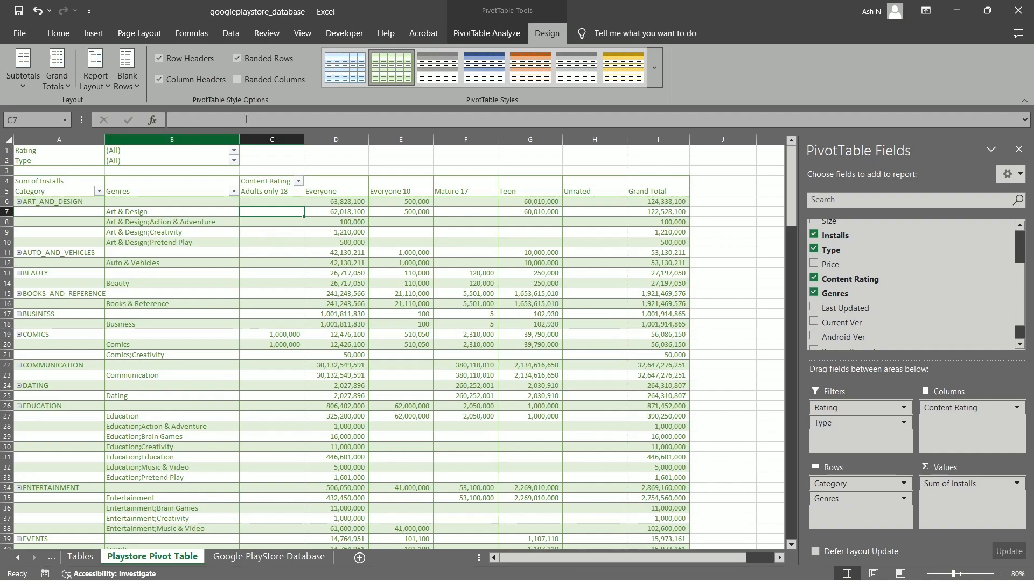
{"action": "left_click", "coordinate": [248, 59]}
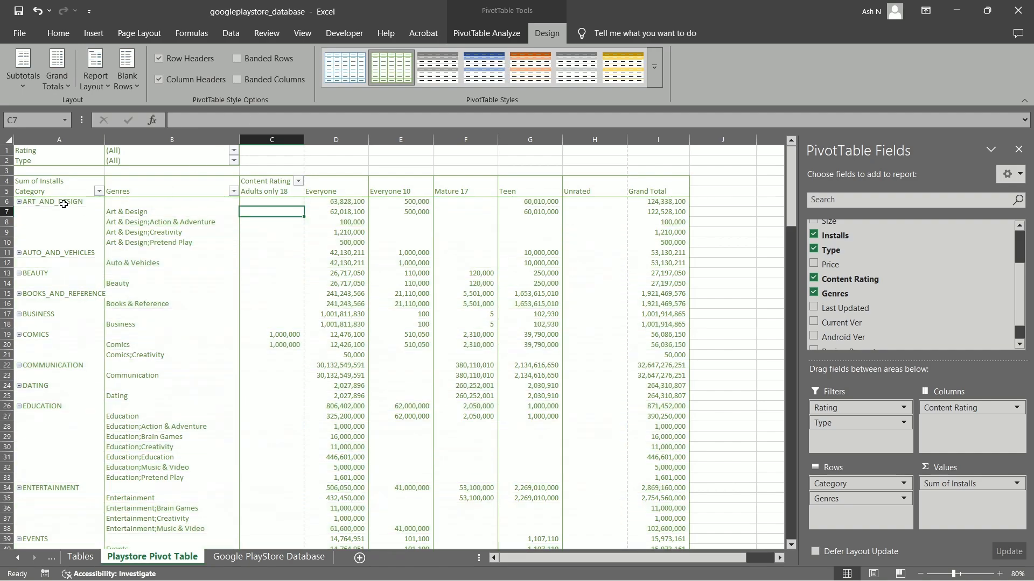
{"action": "left_click_drag", "start_coordinate": [63, 204], "coordinate": [644, 447]}
{"action": "left_click", "coordinate": [465, 236]}
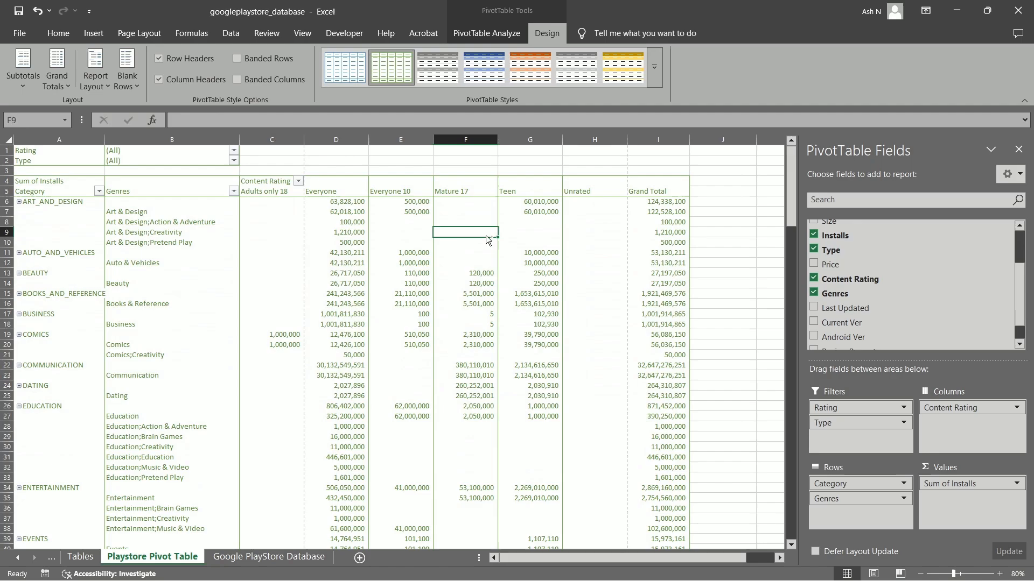
Turn on the Banded Rows style option and inspect the shading of the Art & Design genre rows
{"action": "left_click", "coordinate": [237, 59]}
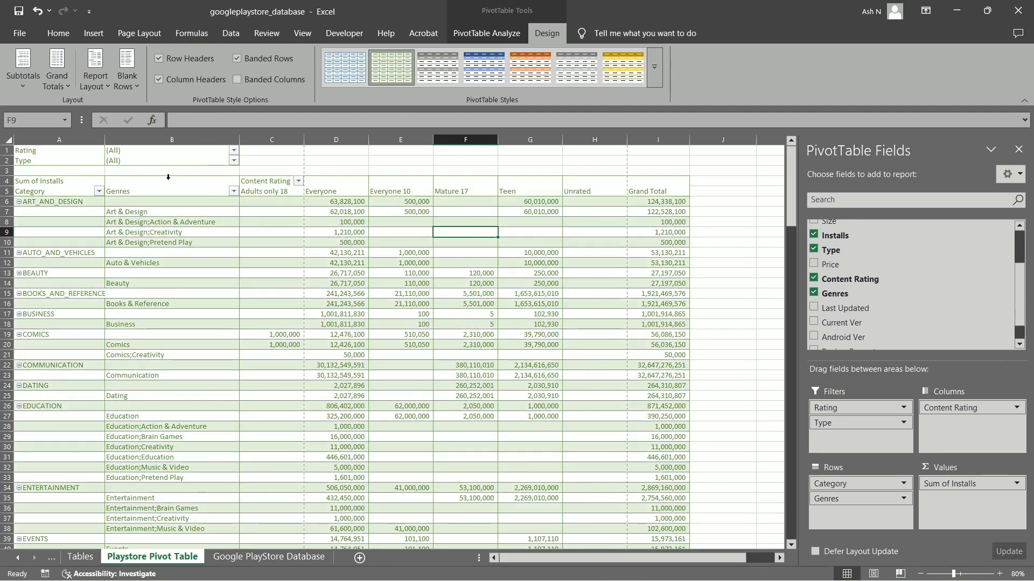
{"action": "left_click", "coordinate": [129, 202]}
{"action": "left_click", "coordinate": [138, 217]}
{"action": "left_click", "coordinate": [156, 243]}
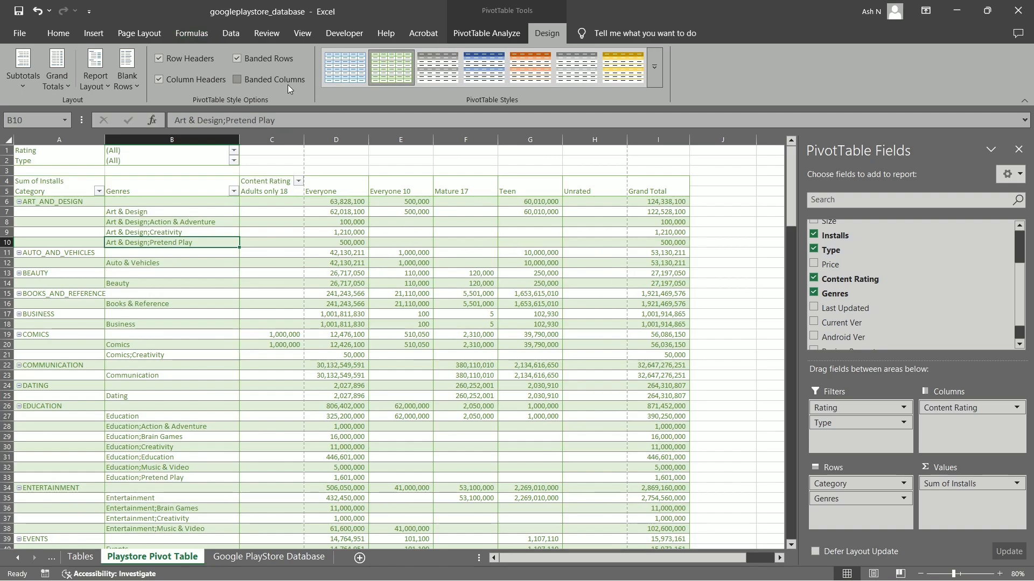
Switch the banding from rows to columns and examine the shading across the Content Rating columns and the Grand Total
{"action": "left_click", "coordinate": [262, 61]}
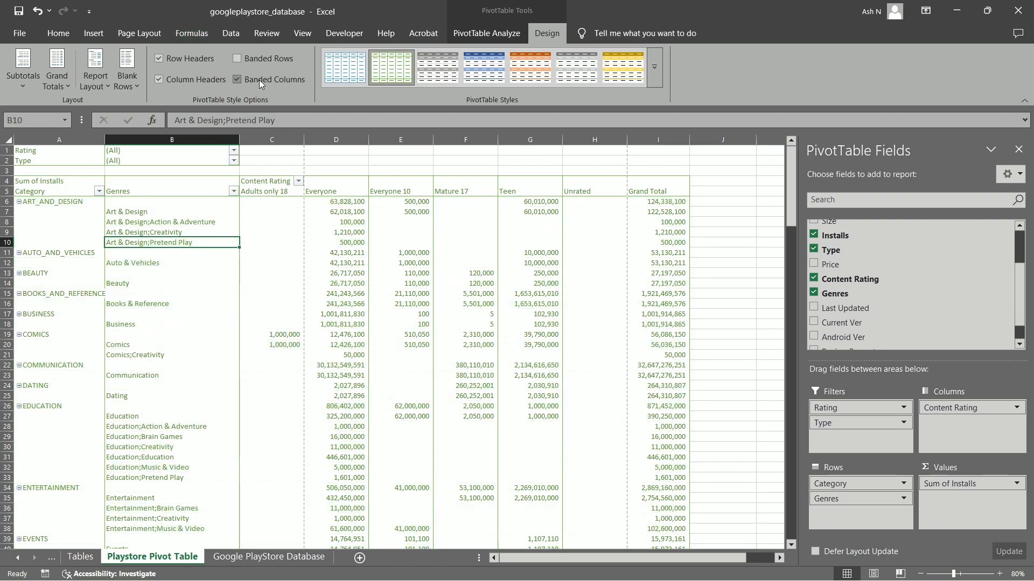
{"action": "left_click", "coordinate": [259, 80]}
{"action": "left_click", "coordinate": [265, 204]}
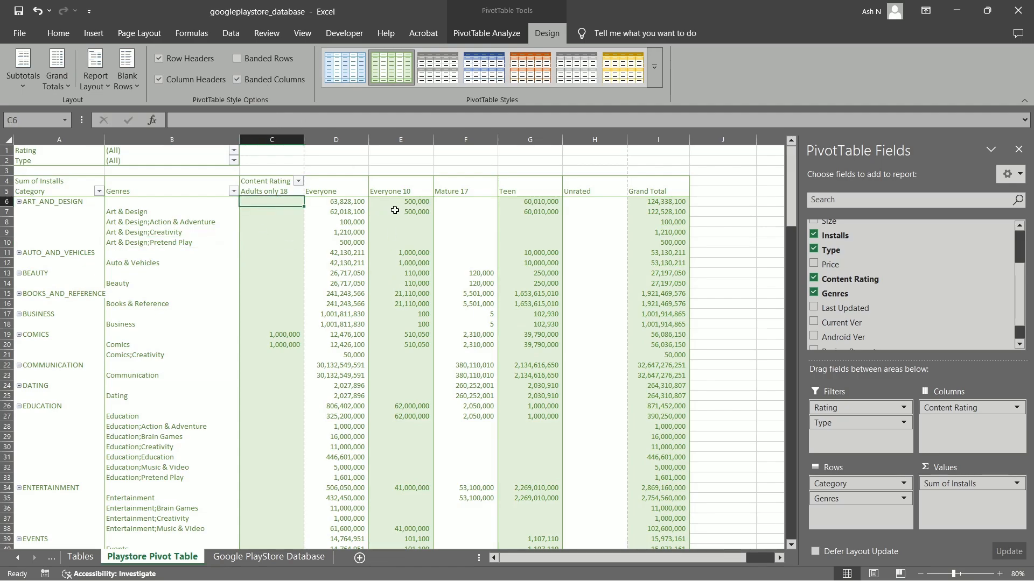
{"action": "left_click", "coordinate": [395, 210]}
{"action": "left_click", "coordinate": [558, 233]}
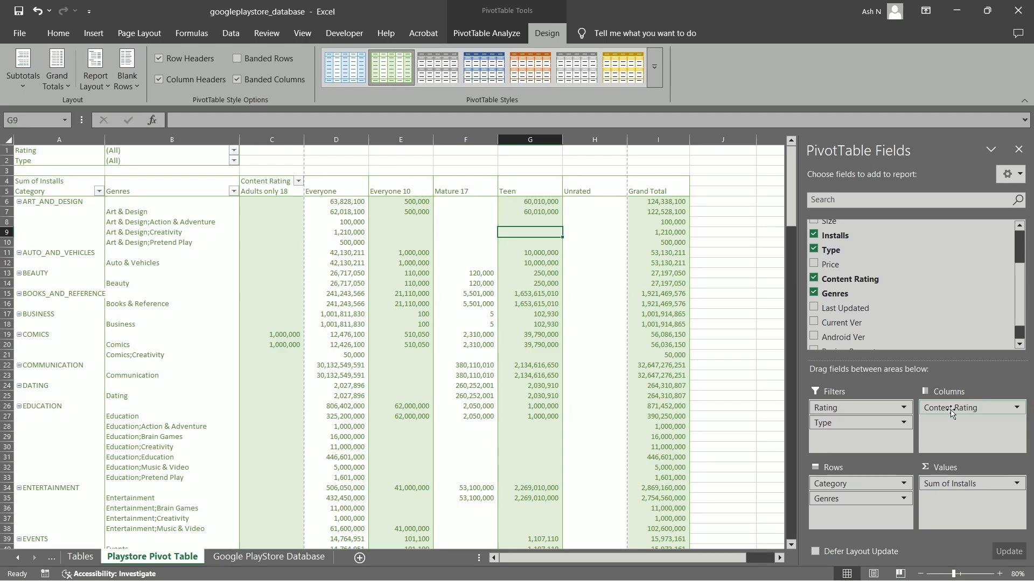
{"action": "left_click_drag", "start_coordinate": [272, 192], "coordinate": [663, 191]}
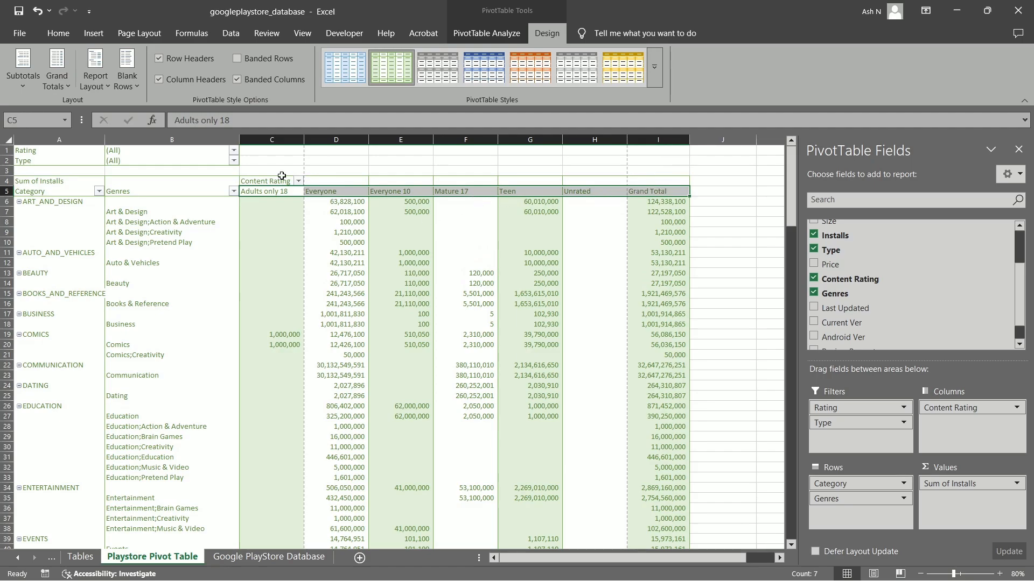
{"action": "left_click", "coordinate": [256, 190]}
{"action": "left_click", "coordinate": [405, 192]}
{"action": "left_click", "coordinate": [539, 192]}
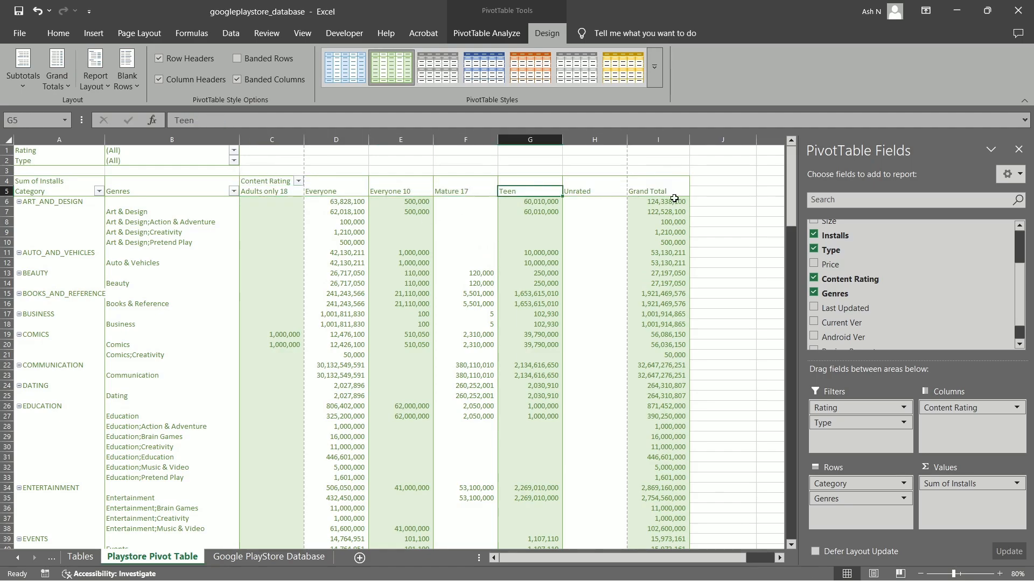
{"action": "left_click", "coordinate": [671, 200]}
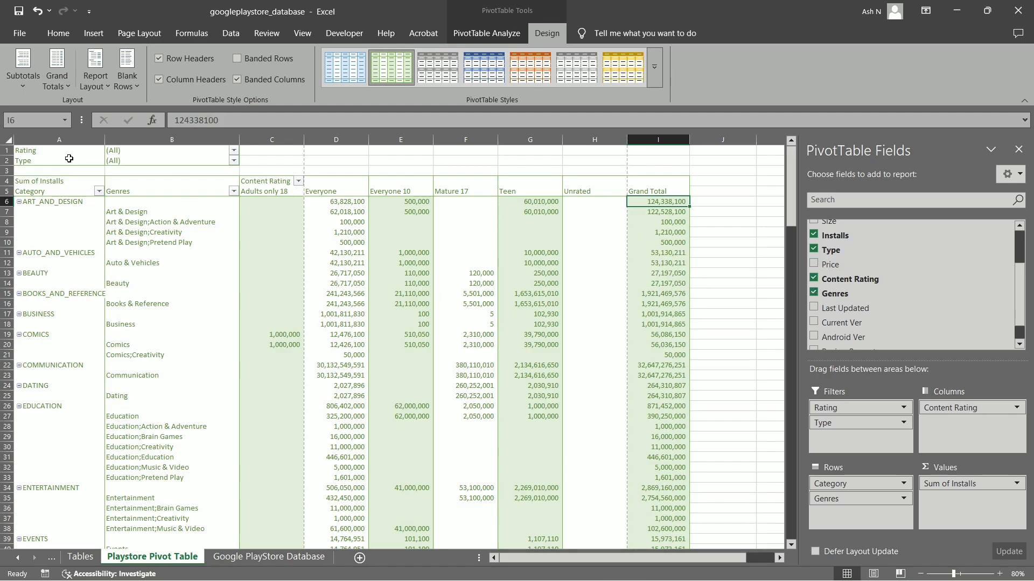
Try Banded Rows together with Banded Columns, and turn both style options off
{"action": "left_click", "coordinate": [237, 59]}
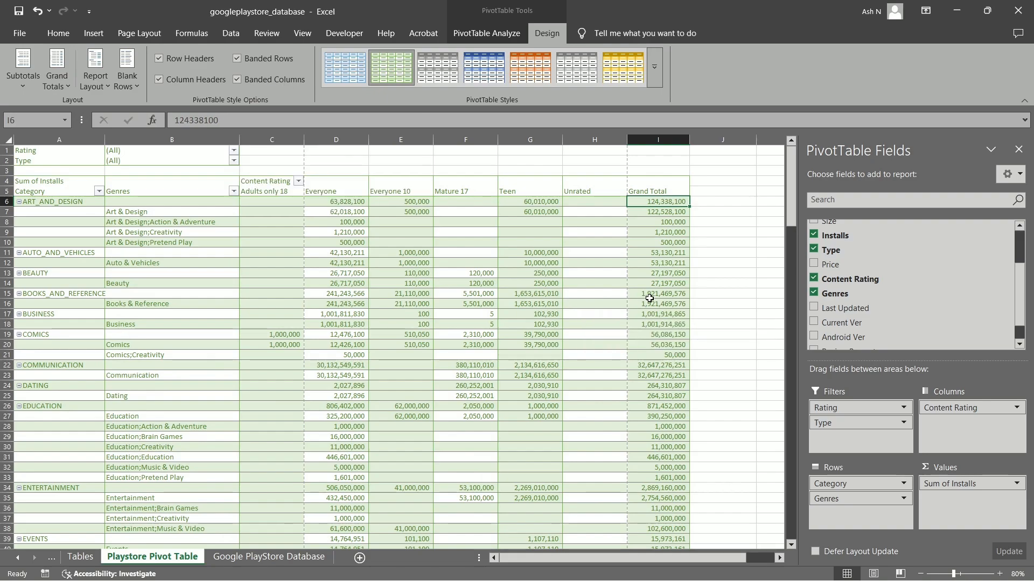
{"action": "left_click", "coordinate": [264, 58]}
{"action": "left_click", "coordinate": [257, 79]}
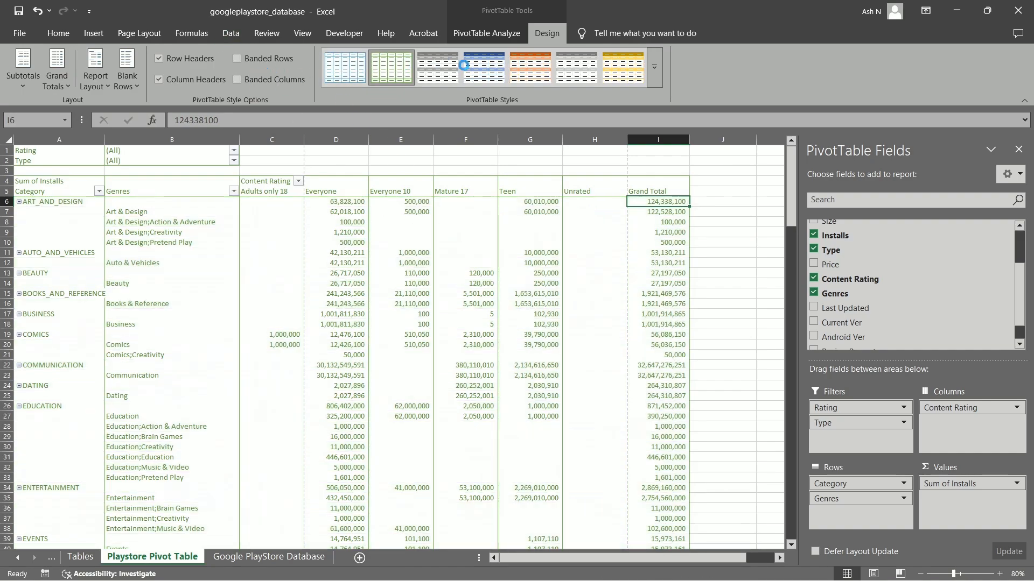
Apply the gray PivotTable style with a dark header and shaded category rows to the pivot table
{"action": "left_click", "coordinate": [459, 64]}
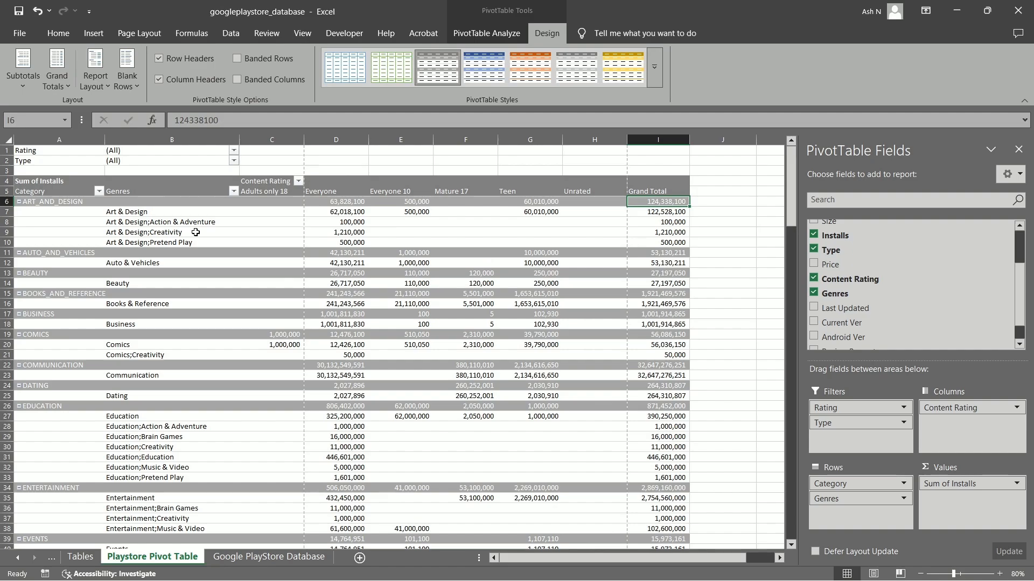
{"action": "left_click", "coordinate": [127, 80]}
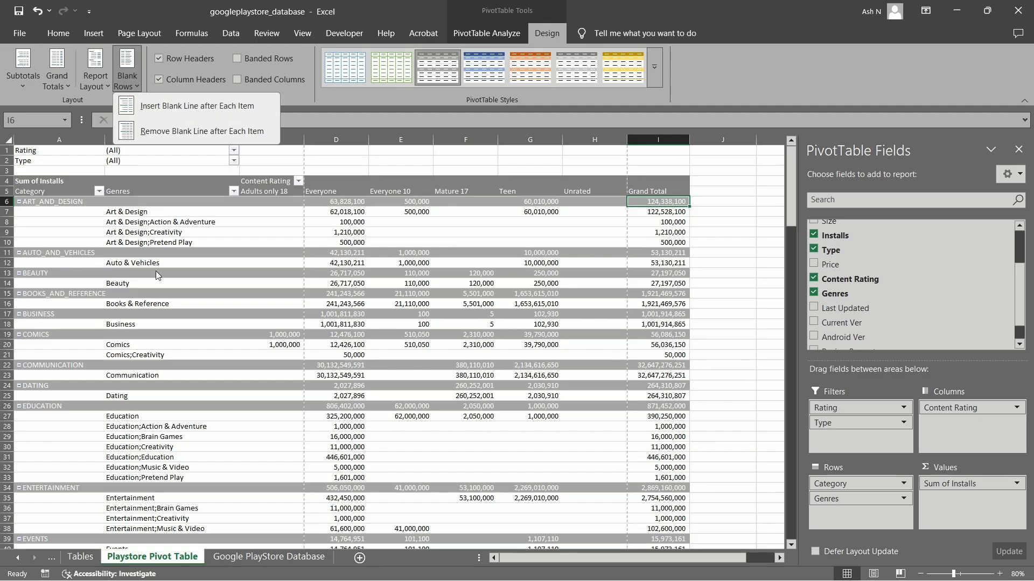
{"action": "key", "text": "Escape"}
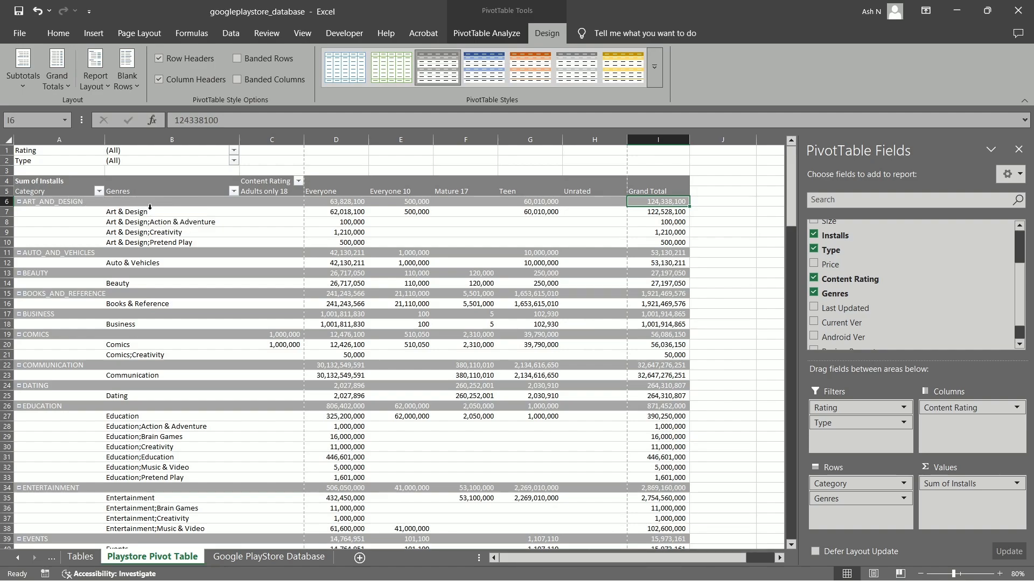
Check where the Art & Design and Auto & Vehicles groups meet, and insert a blank line after each item
{"action": "left_click", "coordinate": [65, 226]}
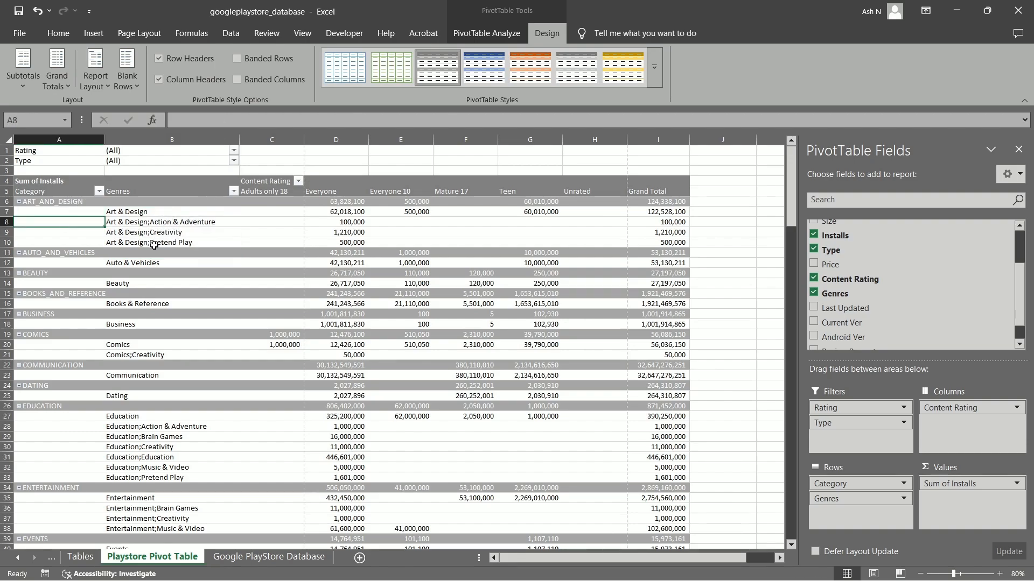
{"action": "left_click", "coordinate": [64, 254]}
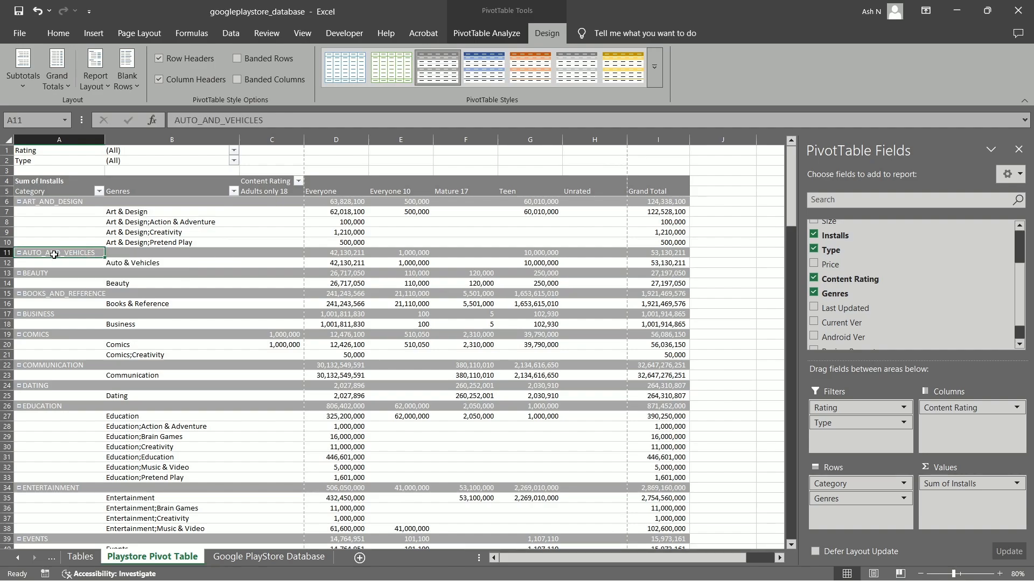
{"action": "left_click", "coordinate": [148, 243]}
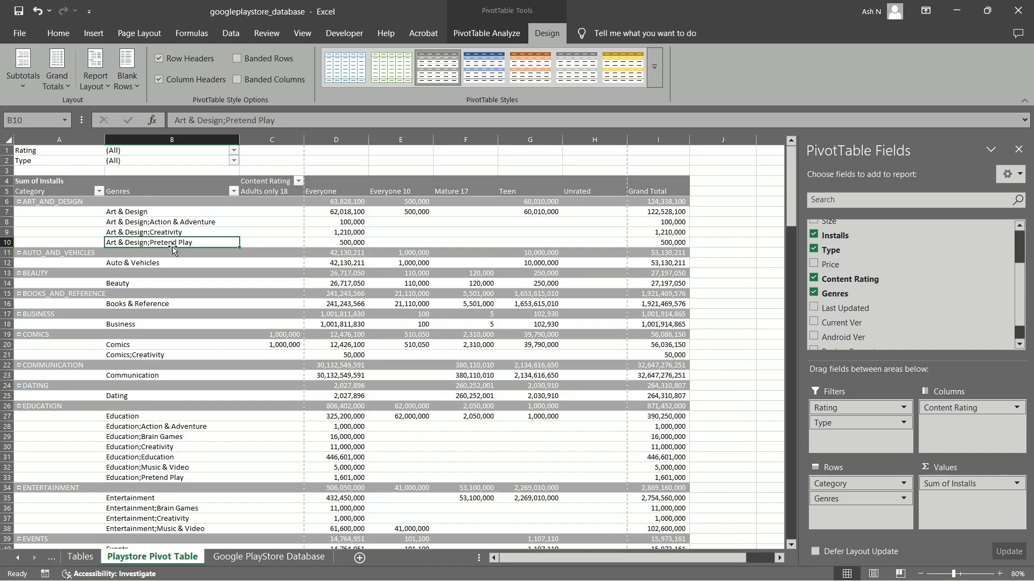
{"action": "left_click", "coordinate": [129, 74]}
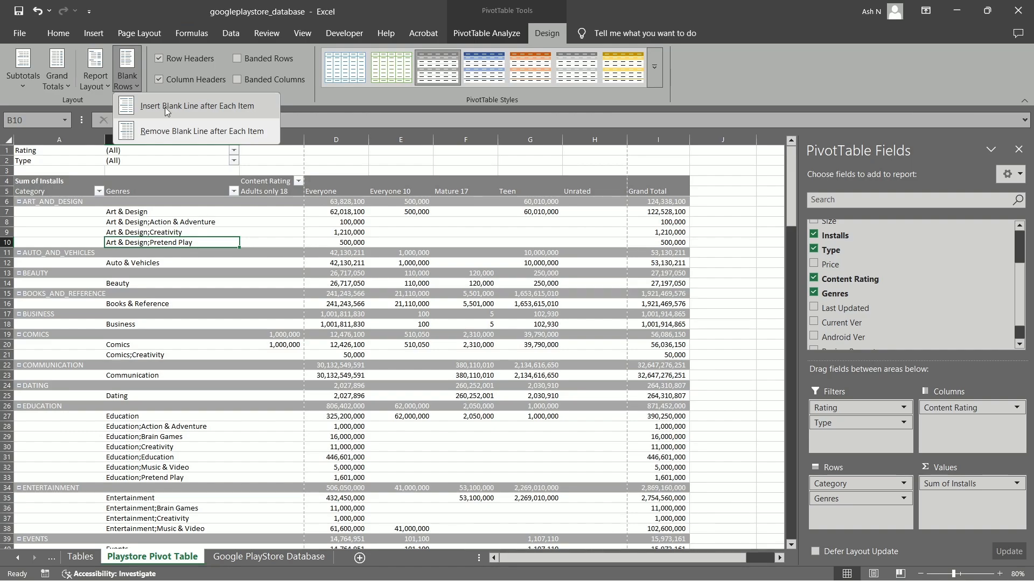
{"action": "left_click", "coordinate": [239, 111]}
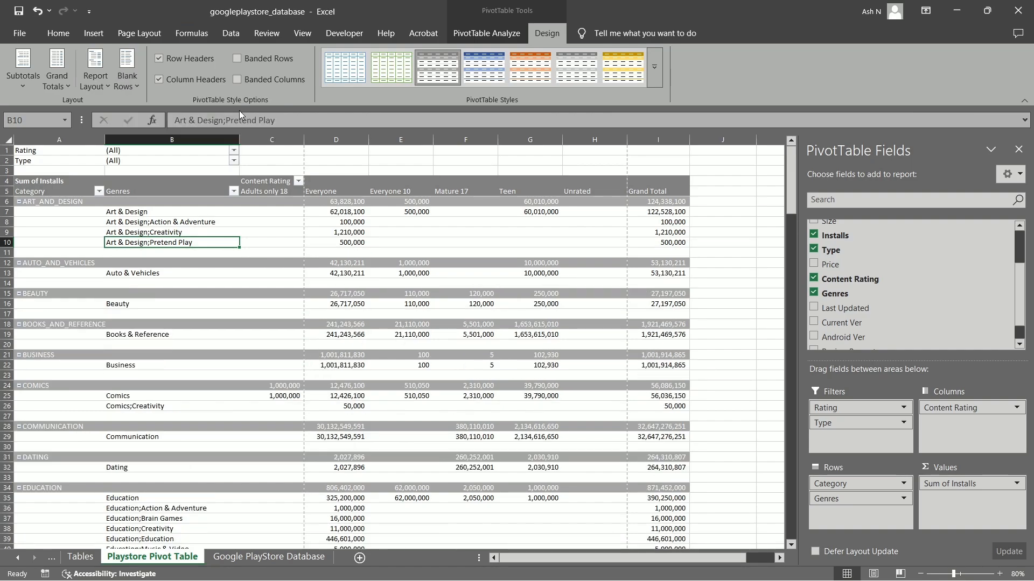
Inspect the spacing between the first category groups and remove the blank line after each item
{"action": "left_click_drag", "start_coordinate": [46, 256], "coordinate": [673, 253]}
{"action": "left_click", "coordinate": [61, 267]}
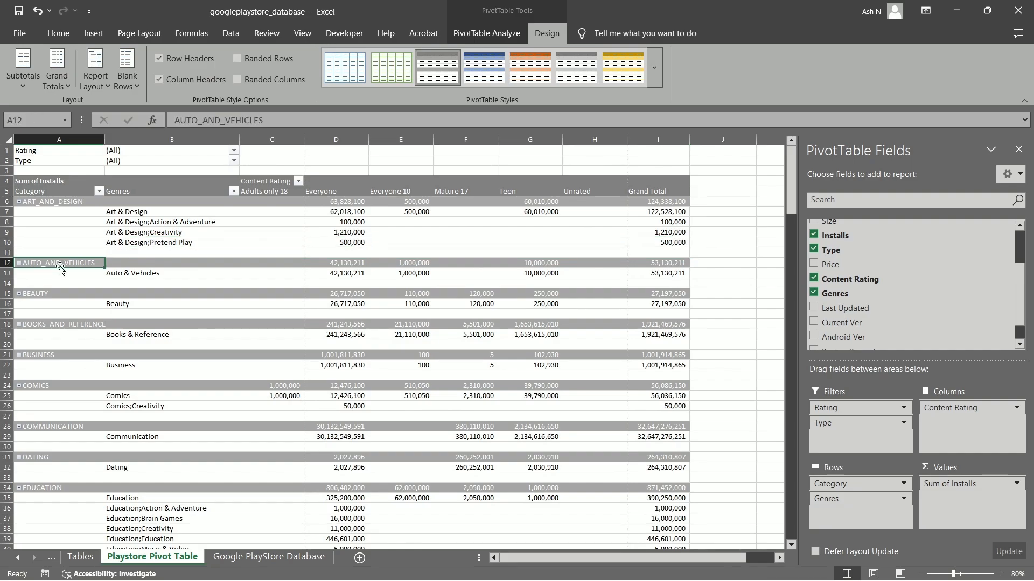
{"action": "left_click_drag", "start_coordinate": [132, 216], "coordinate": [147, 241]}
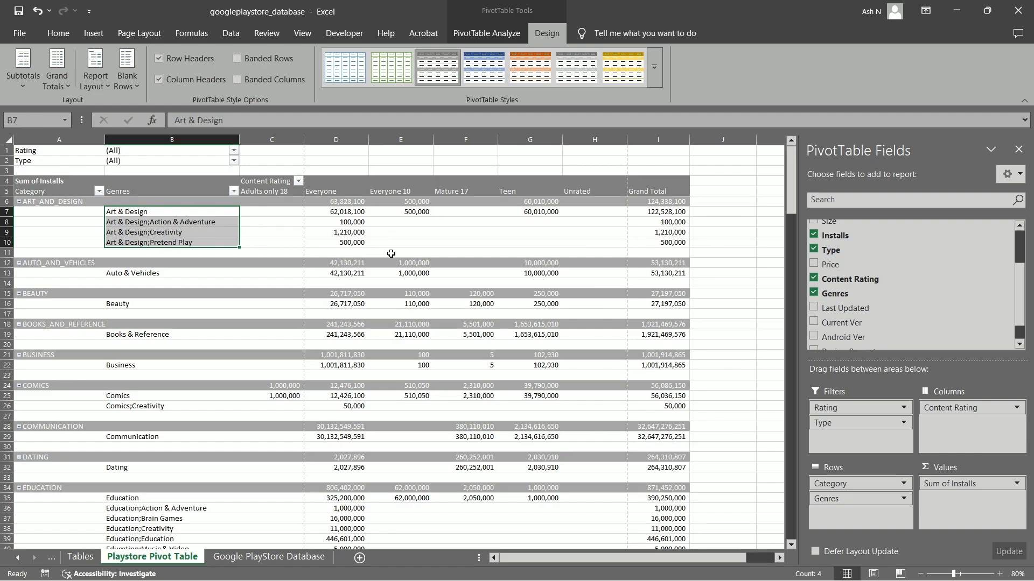
{"action": "left_click", "coordinate": [293, 240]}
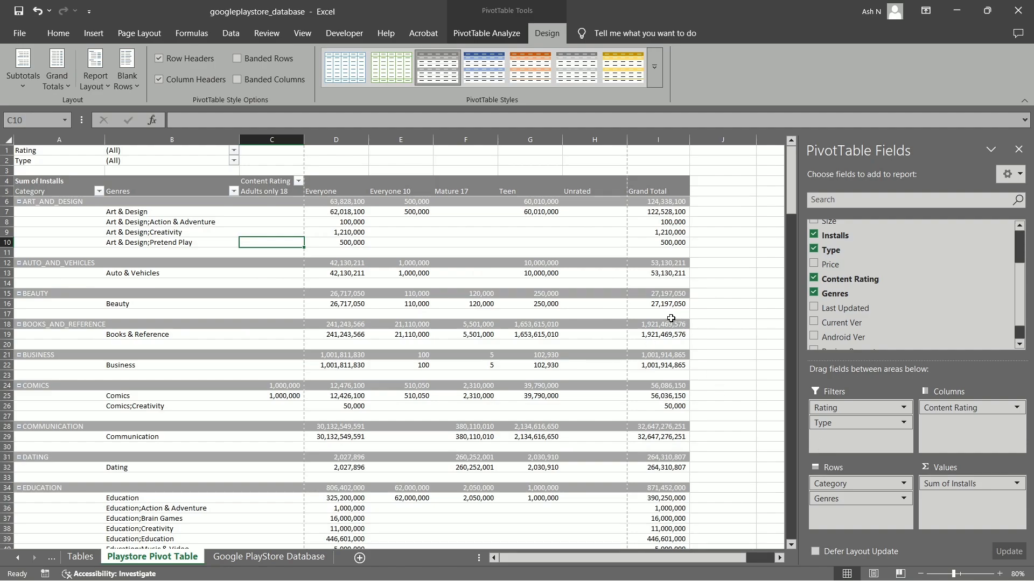
{"action": "left_click", "coordinate": [127, 73]}
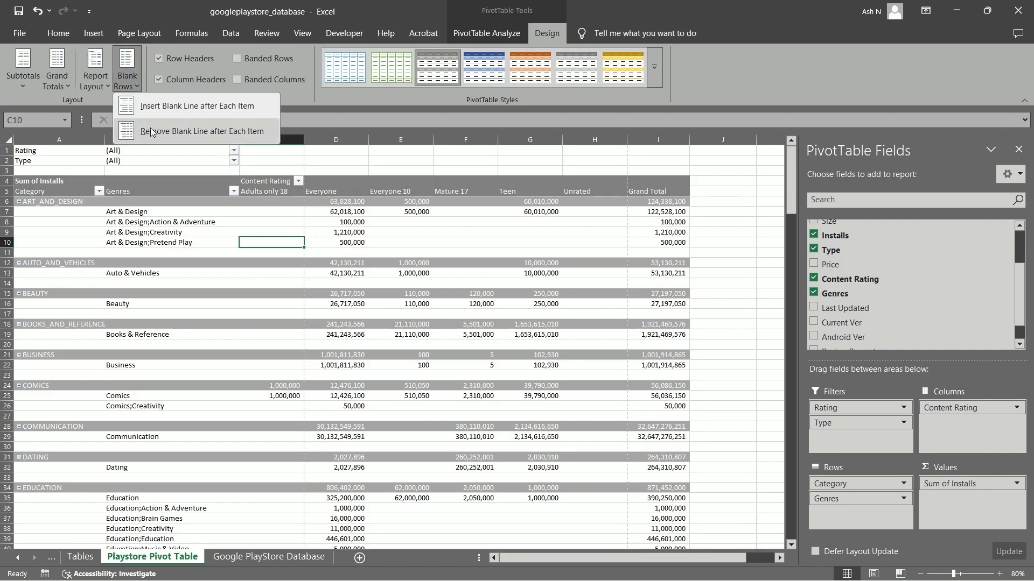
{"action": "left_click", "coordinate": [234, 131]}
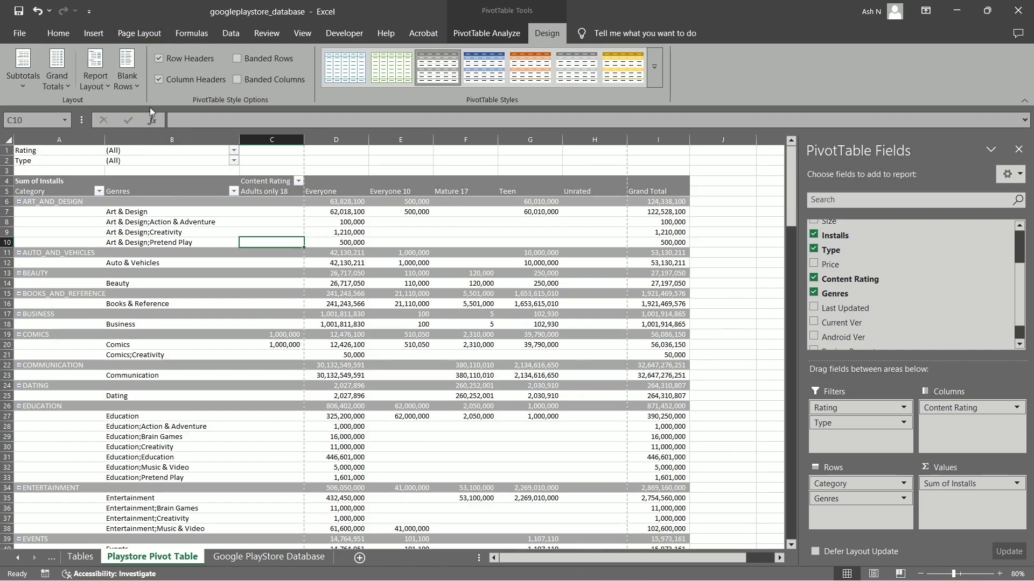
Review the report layout options and show the pivot table in Compact Form
{"action": "left_click", "coordinate": [95, 86]}
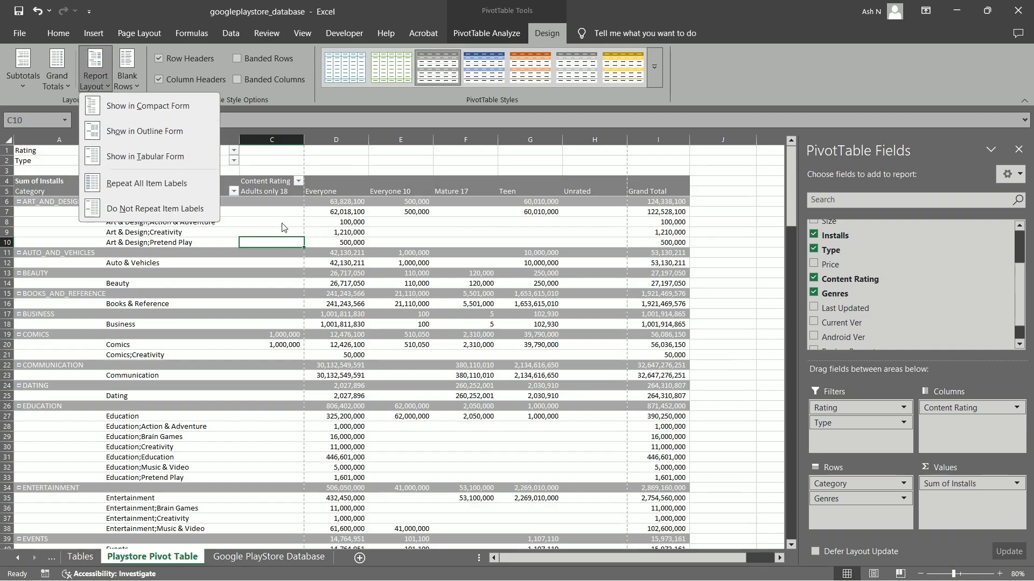
{"action": "left_click", "coordinate": [281, 223]}
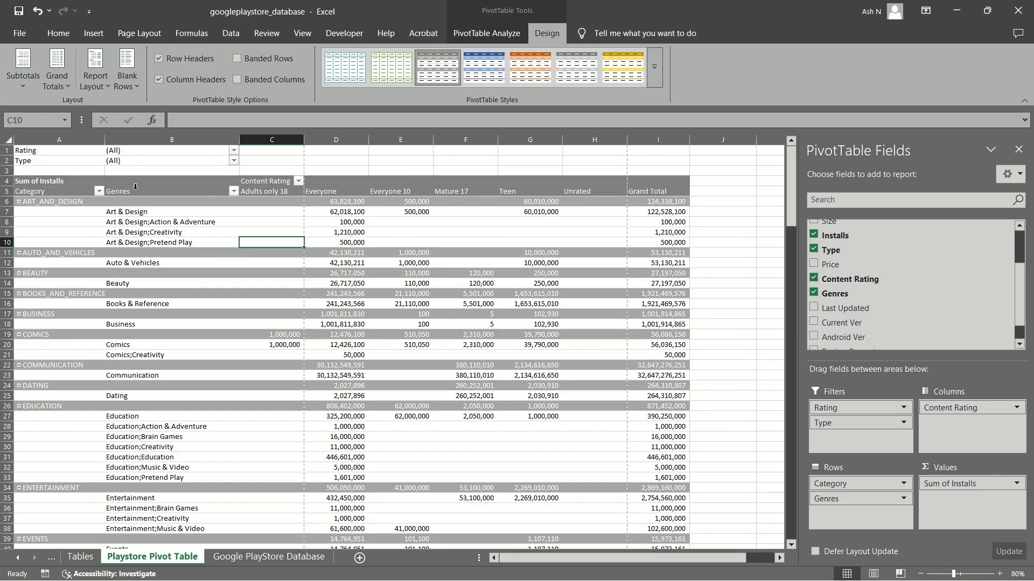
{"action": "left_click", "coordinate": [95, 67]}
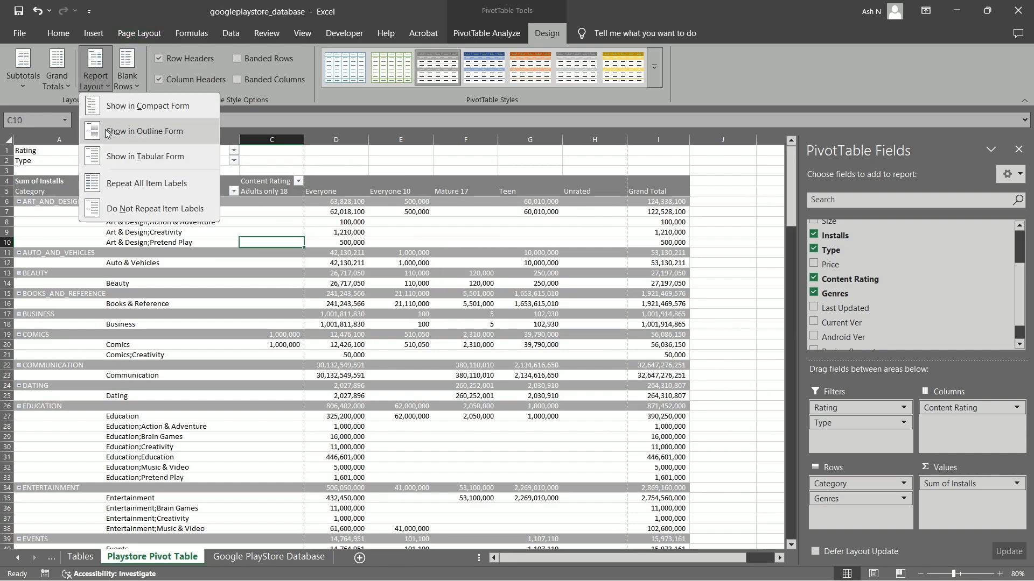
{"action": "left_click", "coordinate": [261, 225]}
{"action": "left_click", "coordinate": [95, 65]}
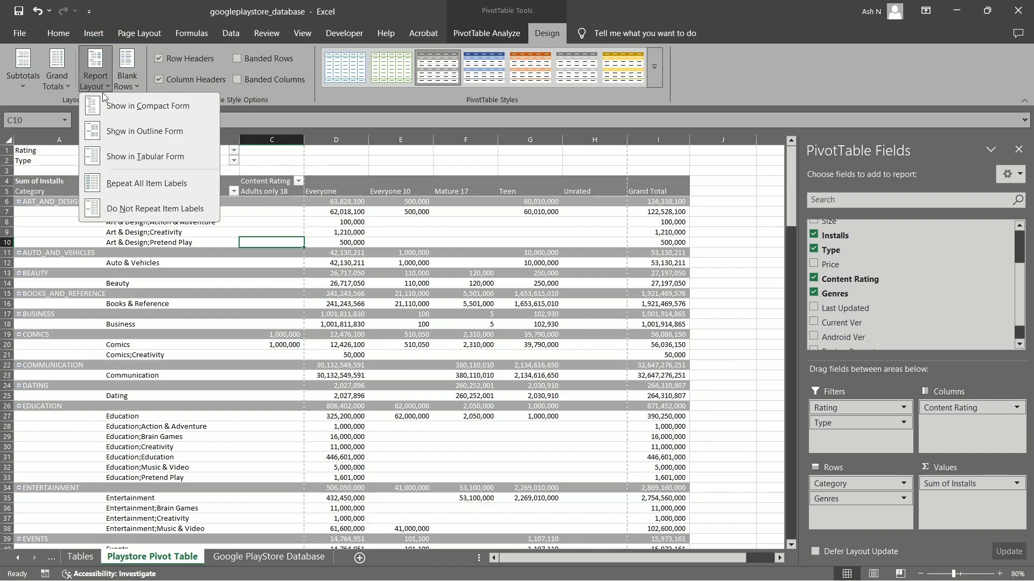
{"action": "left_click", "coordinate": [144, 112]}
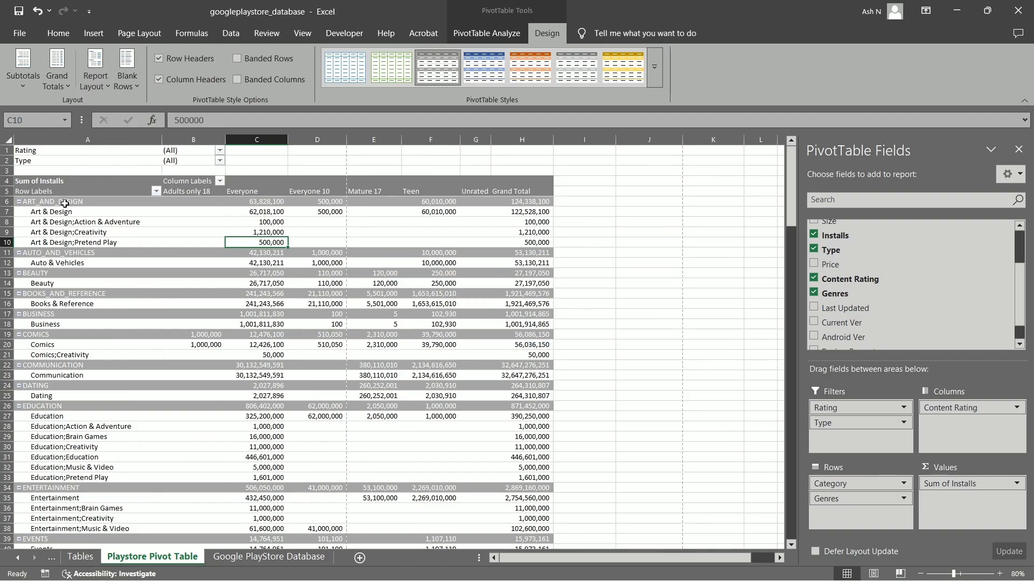
Examine how the category and genre labels and the install values are arranged in the compact layout
{"action": "left_click_drag", "start_coordinate": [81, 203], "coordinate": [110, 494]}
{"action": "left_click", "coordinate": [364, 254]}
{"action": "left_click_drag", "start_coordinate": [201, 190], "coordinate": [641, 418]}
{"action": "left_click", "coordinate": [319, 419]}
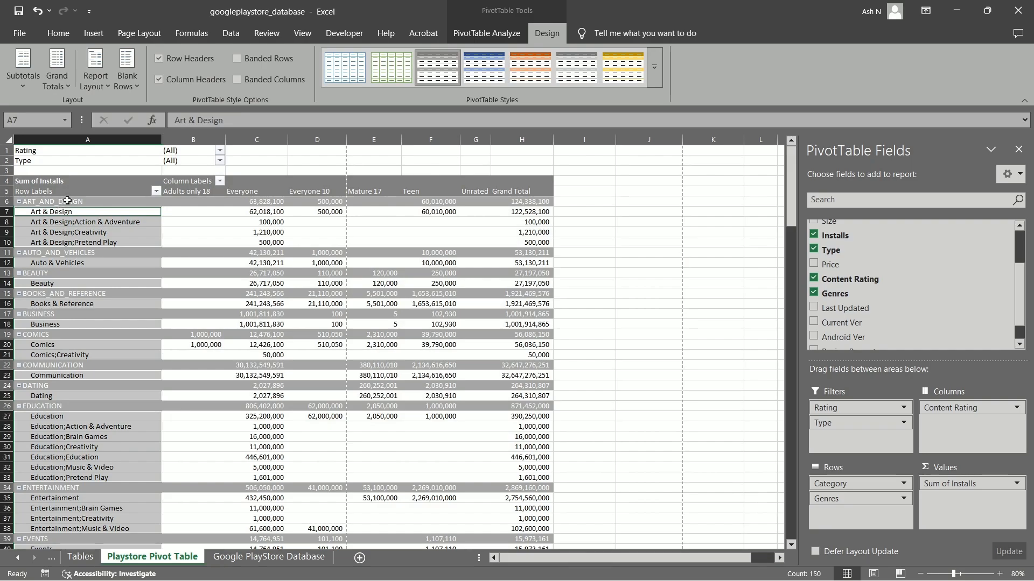
{"action": "left_click", "coordinate": [76, 221]}
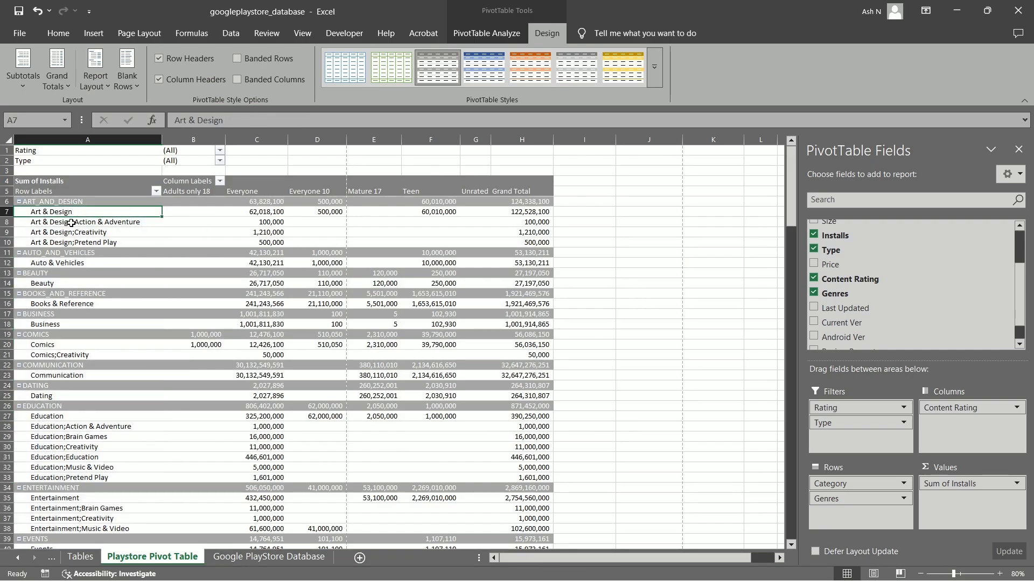
{"action": "left_click", "coordinate": [67, 235]}
{"action": "left_click", "coordinate": [104, 239]}
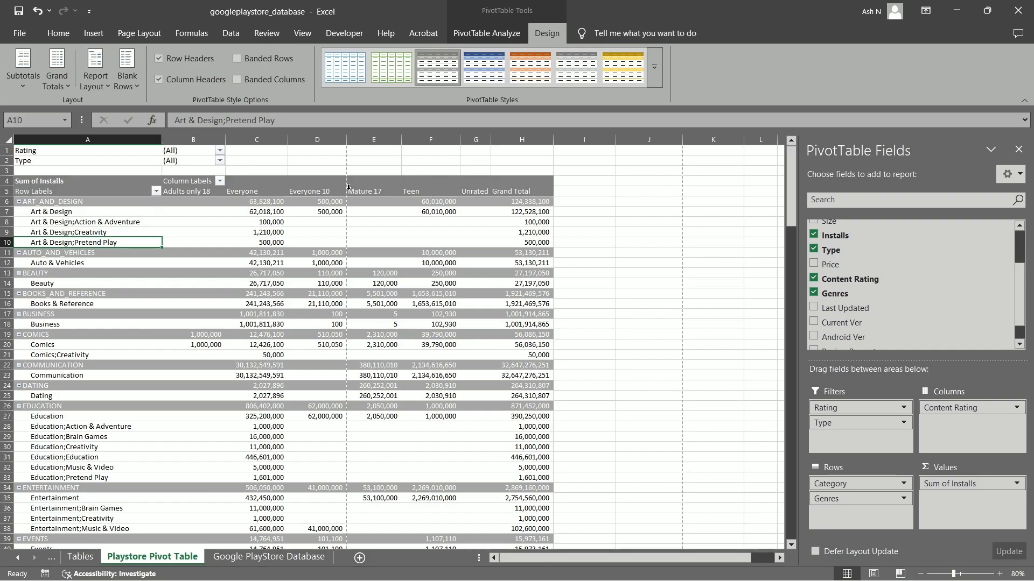
Add the App field to the pivot table's rows below Genres and look through the app names under each genre
{"action": "scroll", "coordinate": [915, 298], "scroll_direction": "up", "scroll_amount": 4}
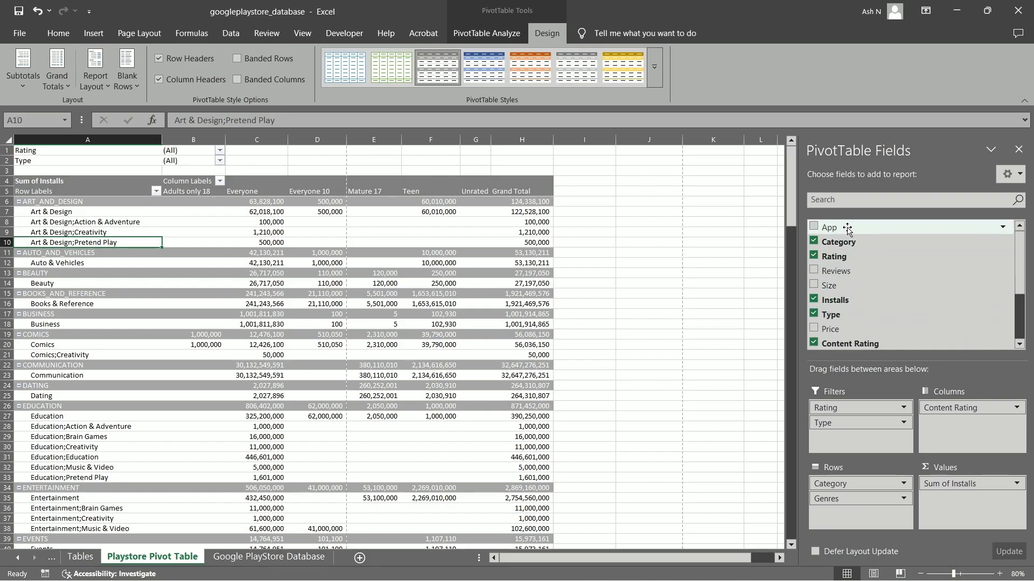
{"action": "left_click_drag", "start_coordinate": [829, 227], "coordinate": [876, 521]}
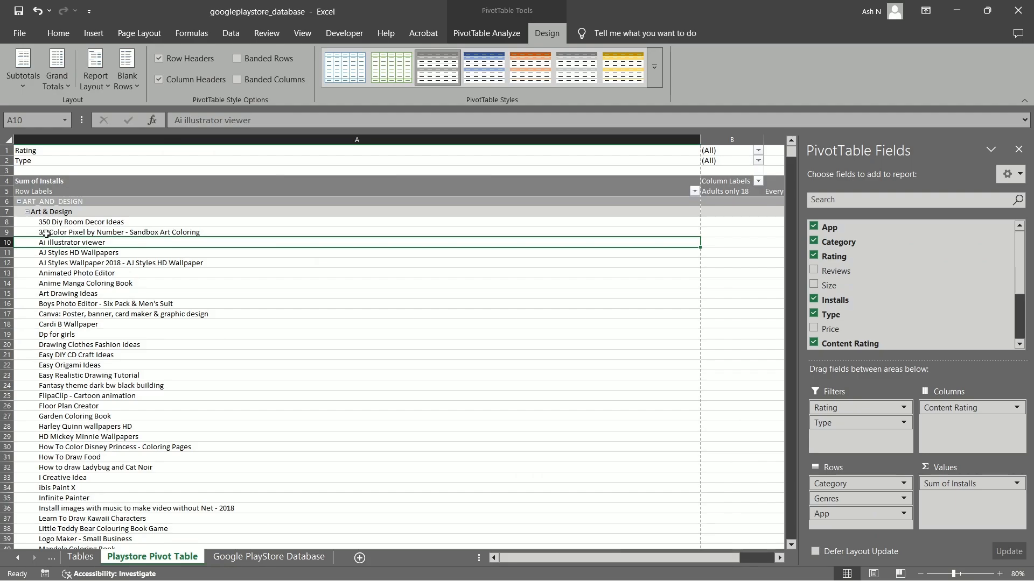
{"action": "scroll", "coordinate": [46, 234], "scroll_direction": "down", "scroll_amount": 14}
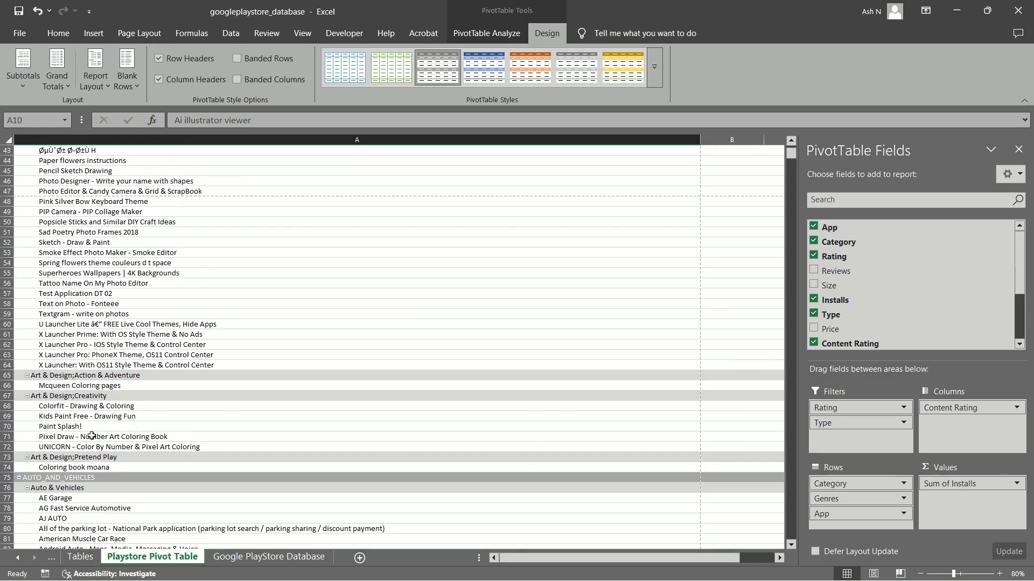
{"action": "scroll", "coordinate": [92, 436], "scroll_direction": "up", "scroll_amount": 14}
{"action": "left_click", "coordinate": [80, 233]}
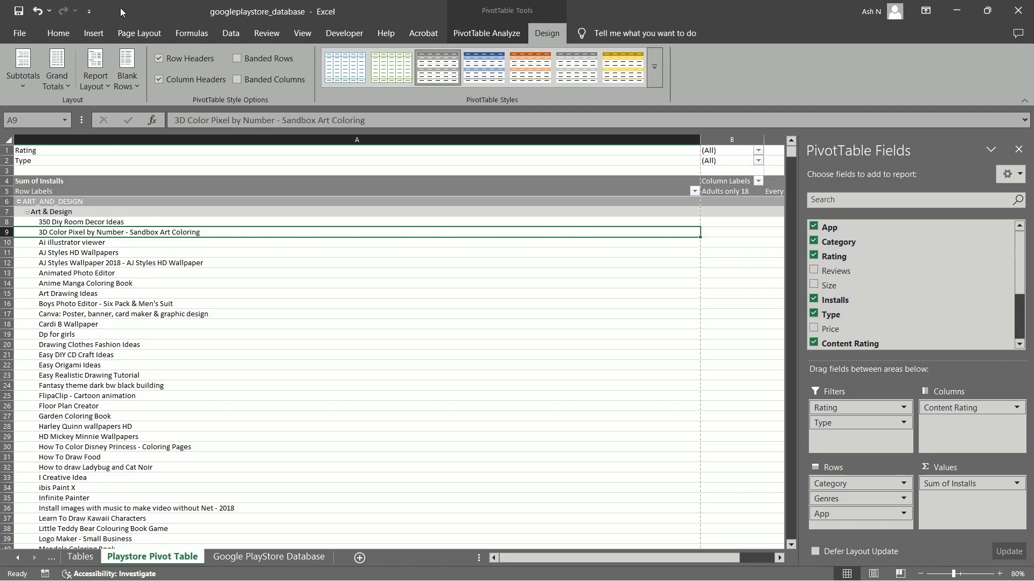
Show the pivot table in Outline Form and narrow the Category and App columns to suit their contents
{"action": "left_click", "coordinate": [97, 80]}
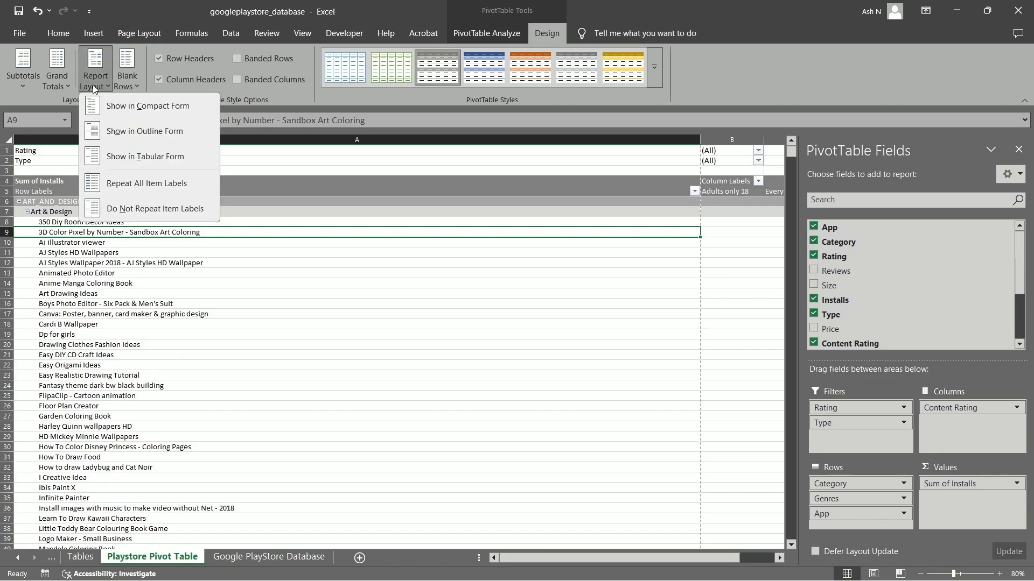
{"action": "left_click", "coordinate": [129, 130]}
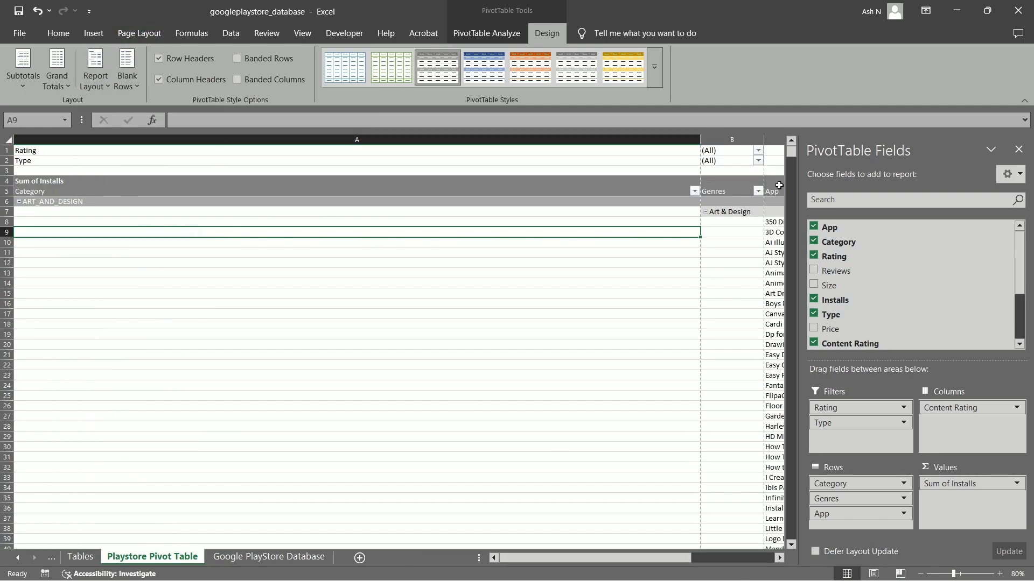
{"action": "double_click", "coordinate": [700, 141]}
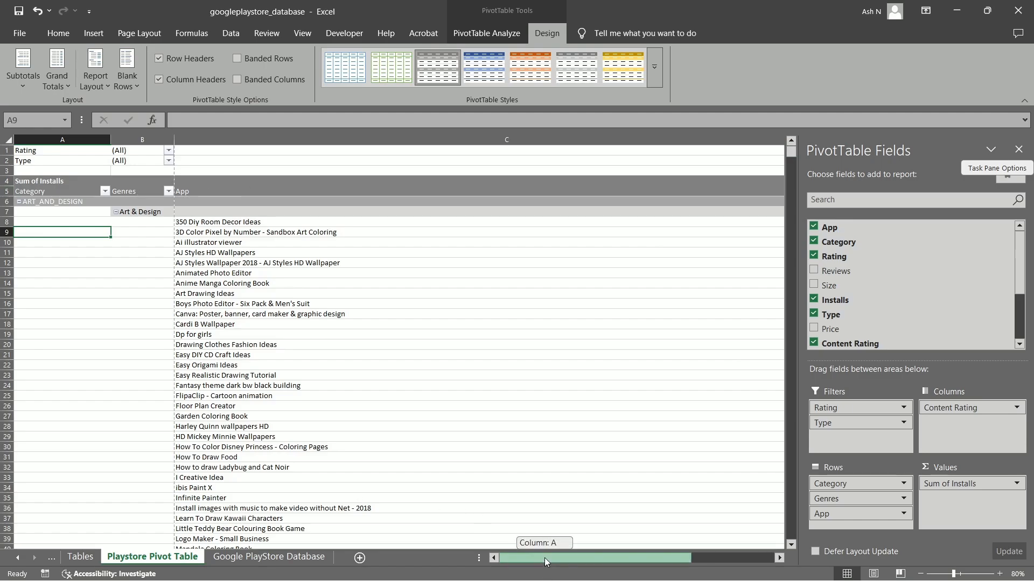
{"action": "left_click_drag", "start_coordinate": [545, 558], "coordinate": [600, 541]}
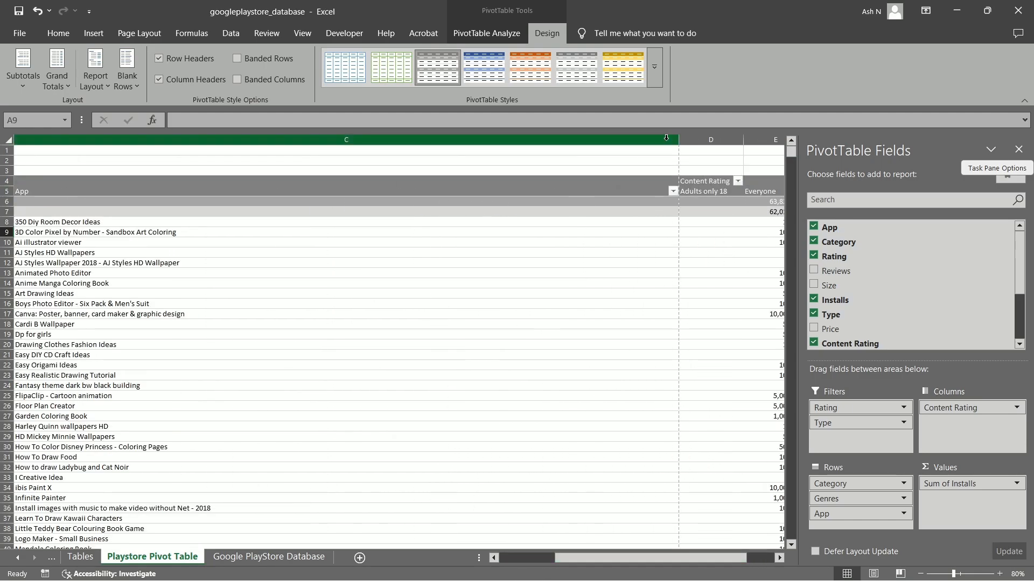
{"action": "left_click_drag", "start_coordinate": [678, 139], "coordinate": [206, 148]}
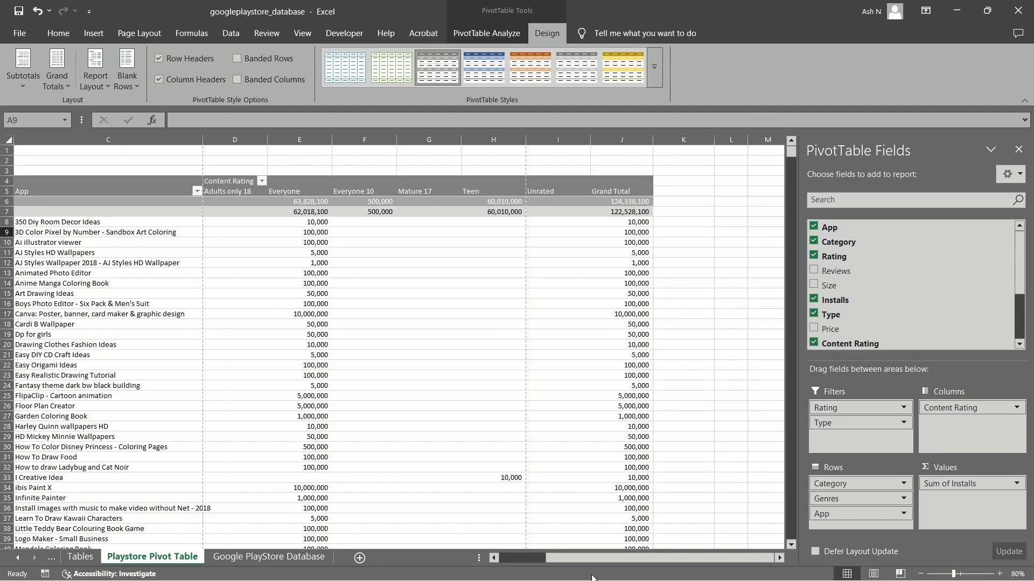
Examine how the outline layout spreads the category, genre and app names over separate columns, down to the AUTO_AND_VEHICLES group
{"action": "left_click_drag", "start_coordinate": [593, 559], "coordinate": [460, 543]}
{"action": "left_click", "coordinate": [920, 574]}
{"action": "left_click", "coordinate": [920, 574]}
{"action": "left_click", "coordinate": [920, 574]}
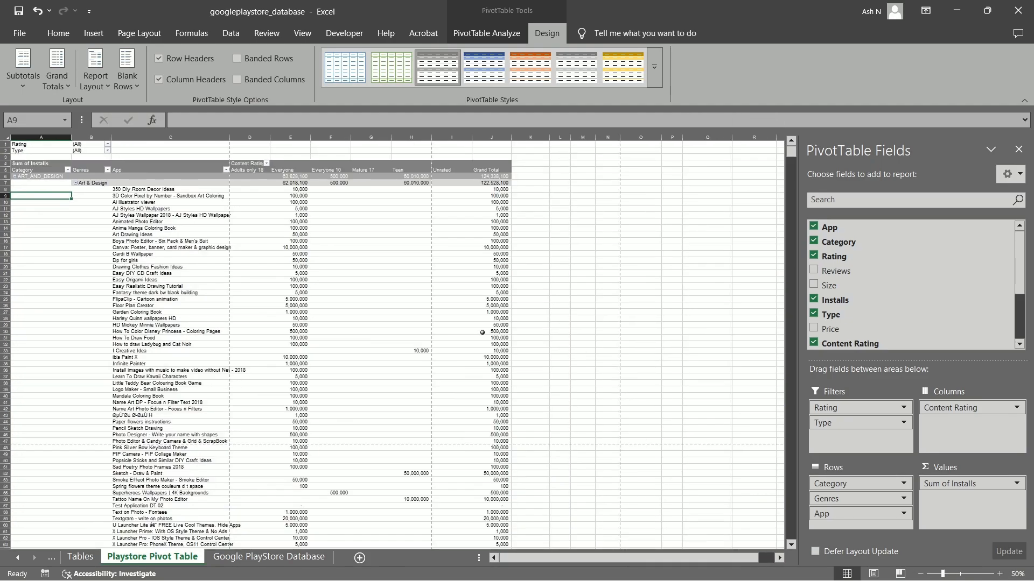
{"action": "scroll", "coordinate": [202, 305], "scroll_direction": "down", "scroll_amount": 8}
{"action": "scroll", "coordinate": [211, 426], "scroll_direction": "down", "scroll_amount": 3}
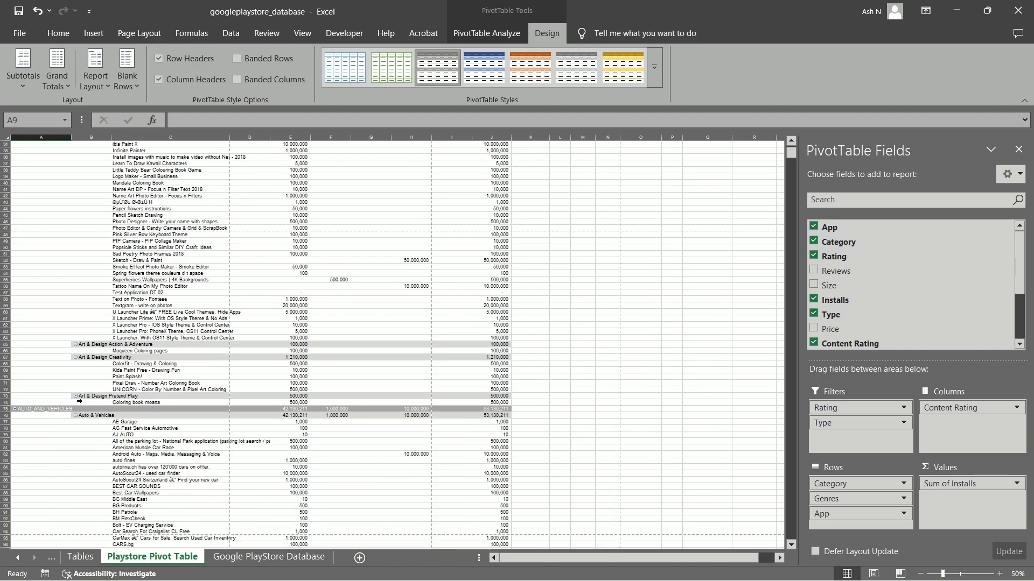
{"action": "scroll", "coordinate": [184, 399], "scroll_direction": "up", "scroll_amount": 11}
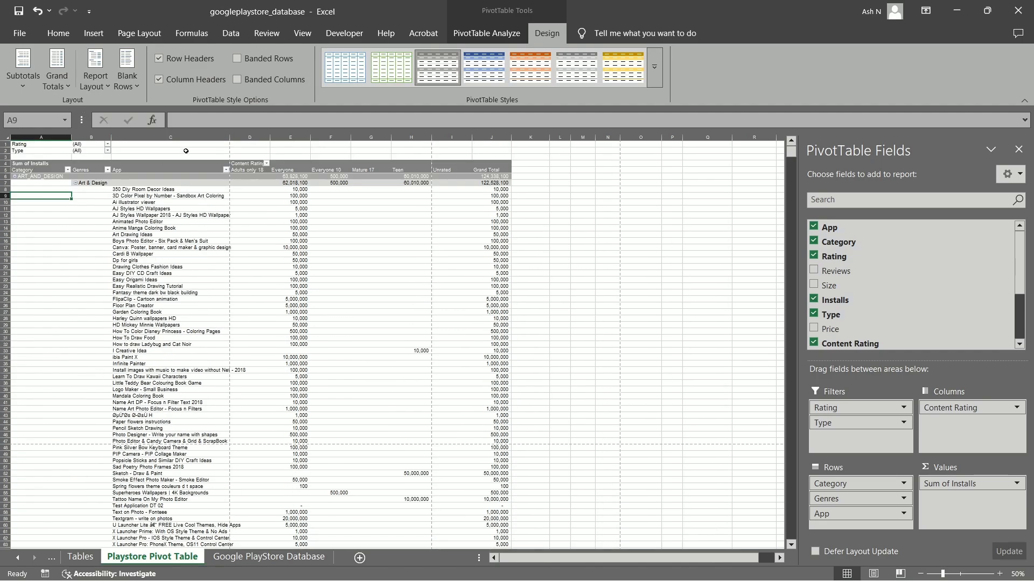
Remove the App field from the pivot table's rows and check where the outline layout places the ART_AND_DESIGN genres
{"action": "left_click_drag", "start_coordinate": [840, 514], "coordinate": [858, 300]}
{"action": "scroll", "coordinate": [328, 376], "scroll_direction": "up", "scroll_amount": 2}
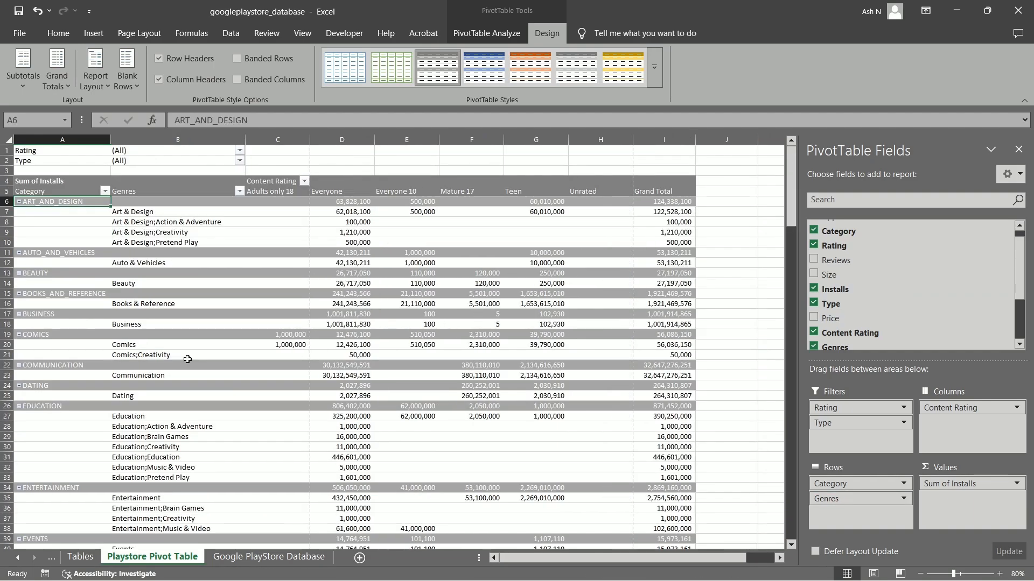
{"action": "left_click", "coordinate": [223, 223]}
{"action": "left_click", "coordinate": [288, 231]}
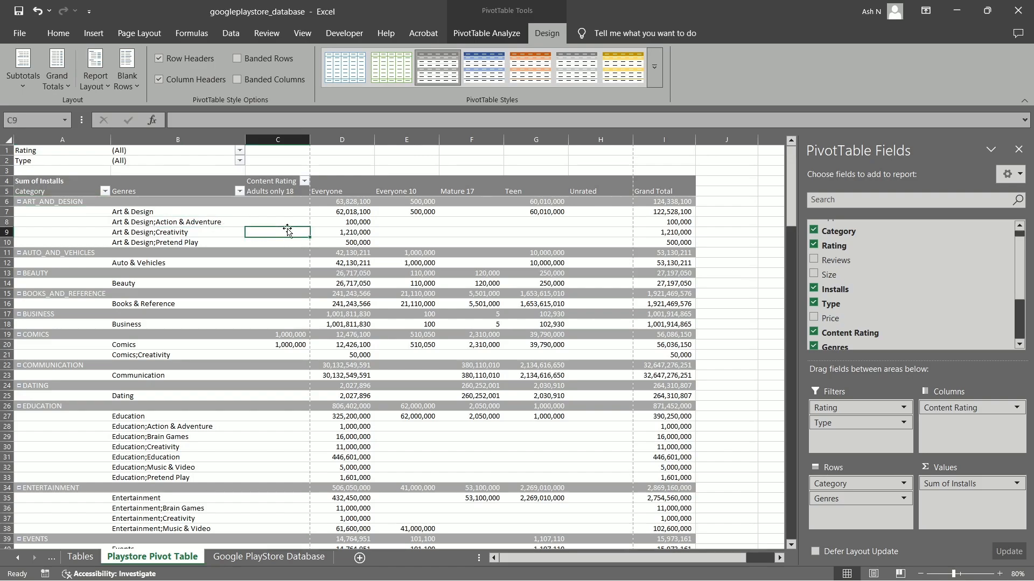
{"action": "left_click", "coordinate": [139, 214]}
{"action": "left_click", "coordinate": [55, 210]}
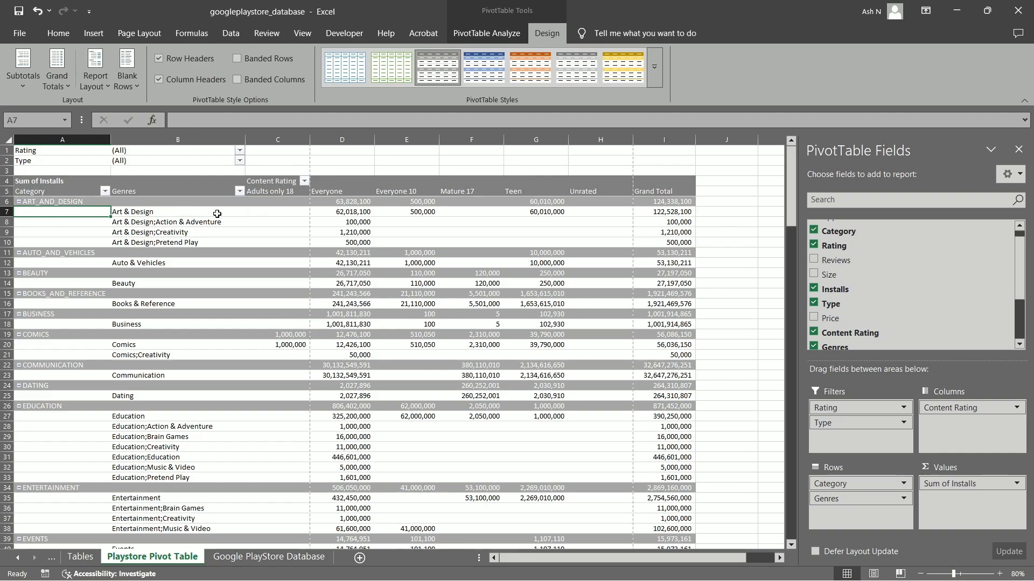
{"action": "left_click", "coordinate": [138, 214]}
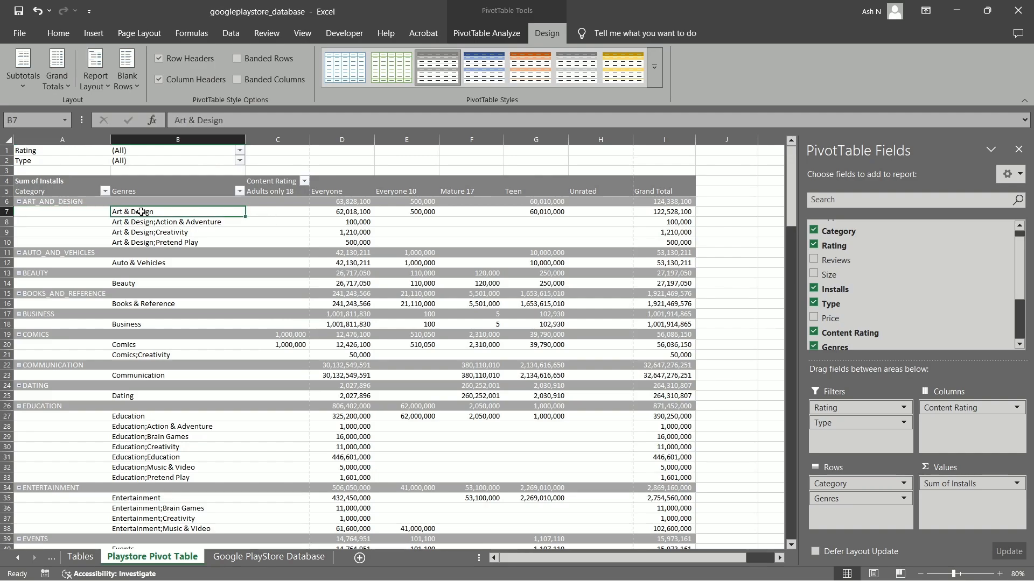
{"action": "left_click", "coordinate": [125, 212]}
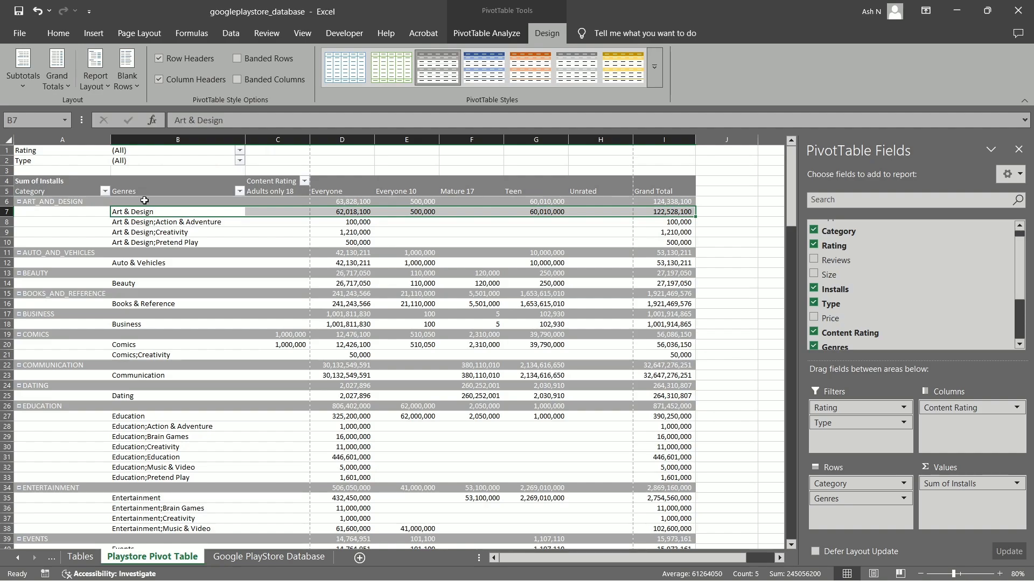
{"action": "left_click", "coordinate": [92, 210]}
Show the pivot table in Tabular Form for comparison and return it to Outline Form
{"action": "left_click", "coordinate": [98, 82]}
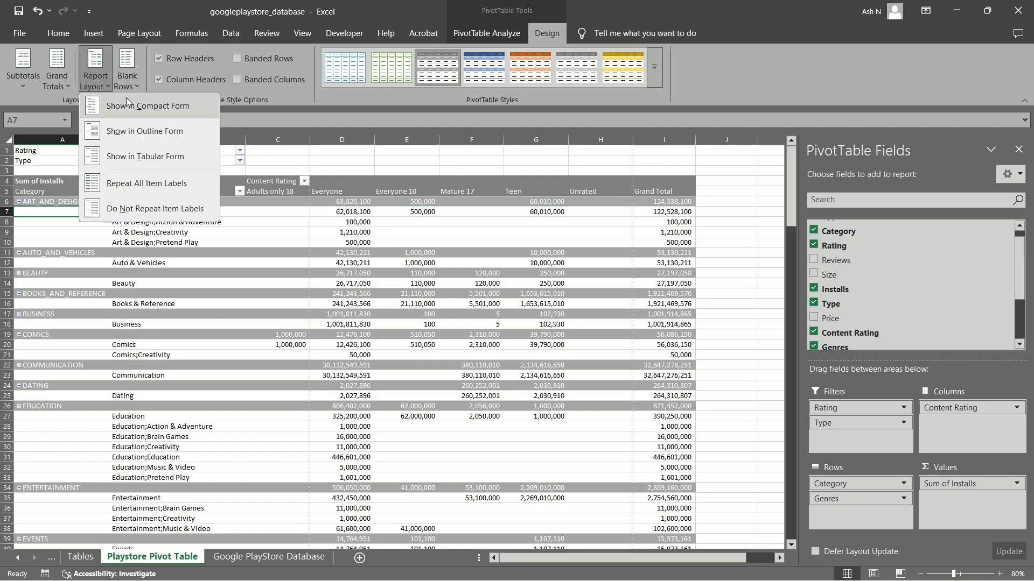
{"action": "left_click", "coordinate": [151, 157]}
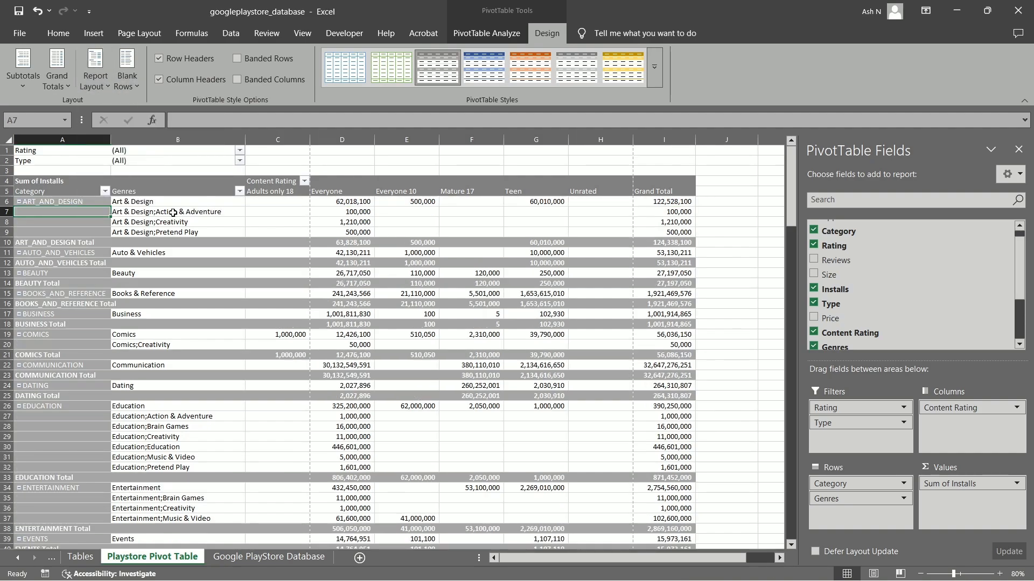
{"action": "left_click", "coordinate": [144, 203]}
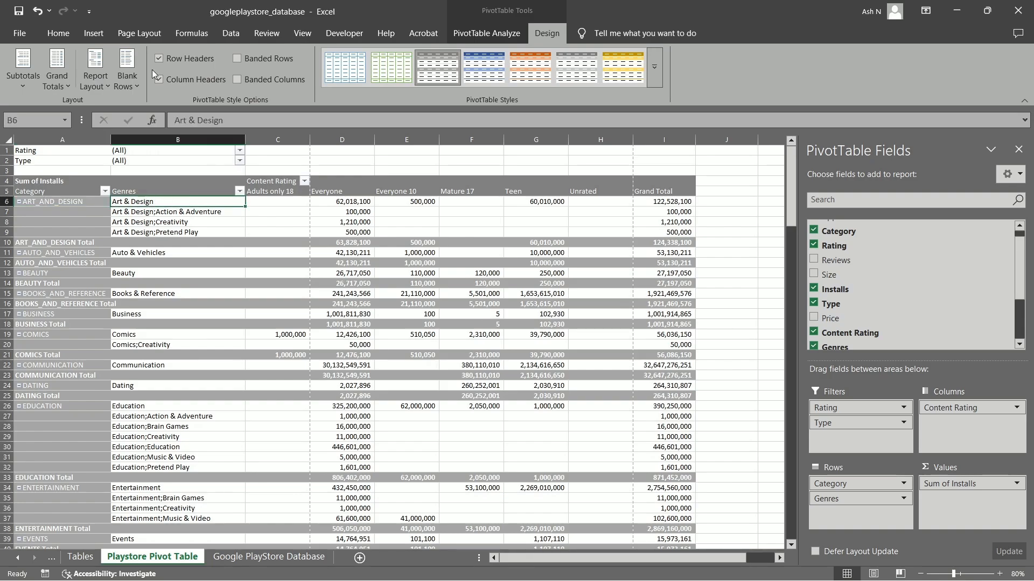
{"action": "left_click", "coordinate": [93, 78]}
{"action": "left_click", "coordinate": [150, 131]}
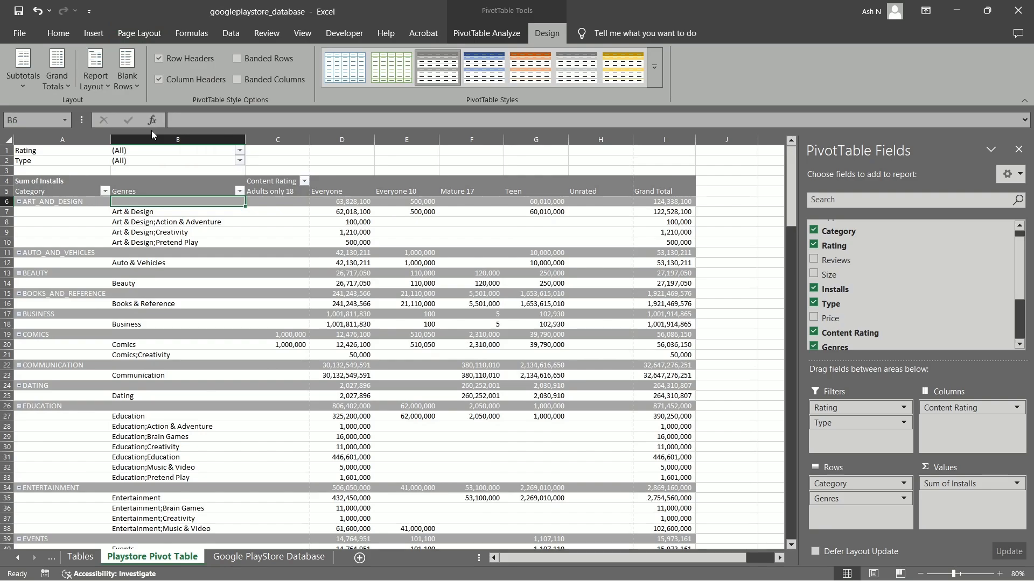
{"action": "left_click", "coordinate": [267, 221]}
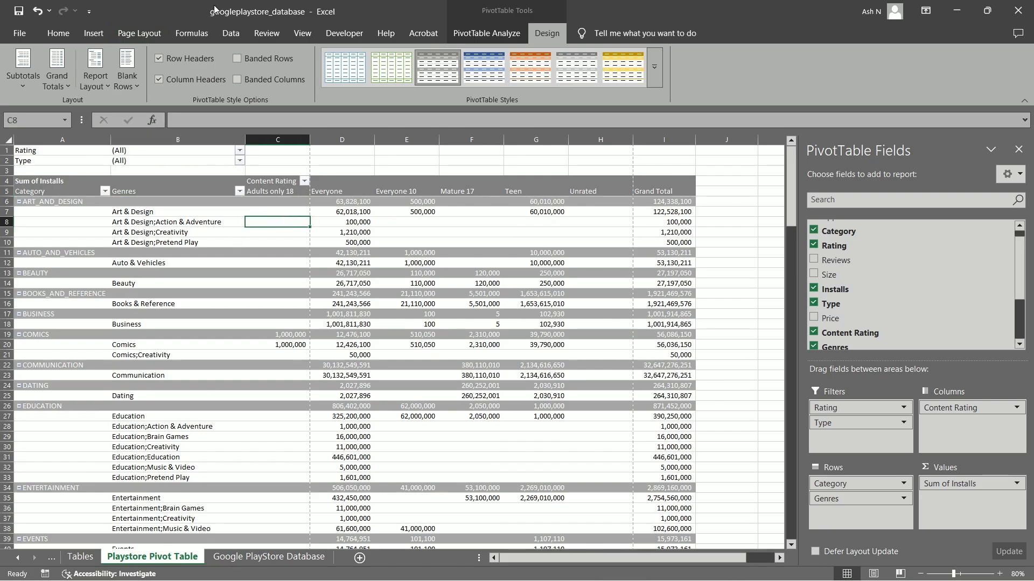
Review the item label options in the report layout and examine the empty Category cells beside the Art & Design genres
{"action": "left_click", "coordinate": [93, 80]}
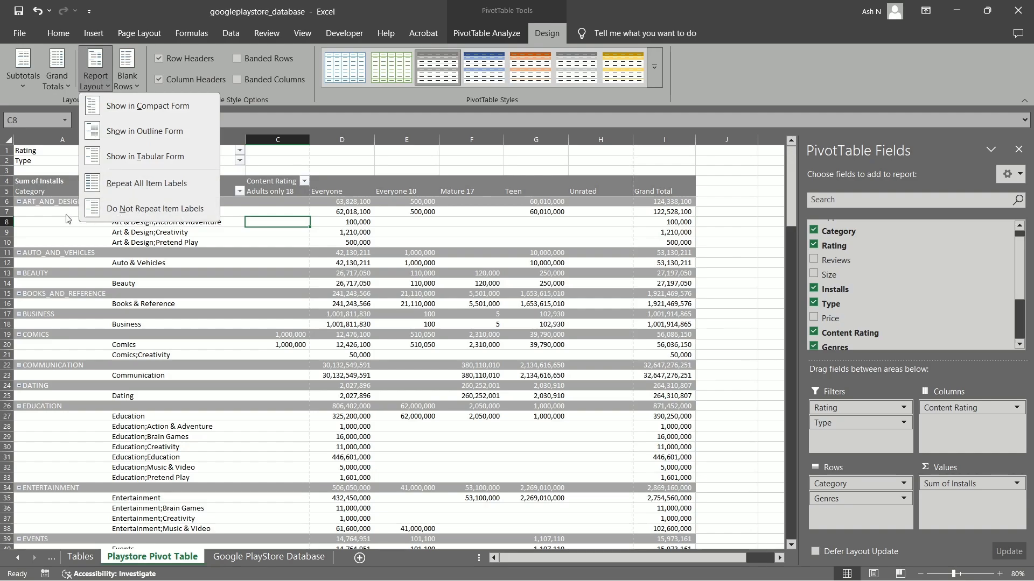
{"action": "left_click", "coordinate": [127, 188]}
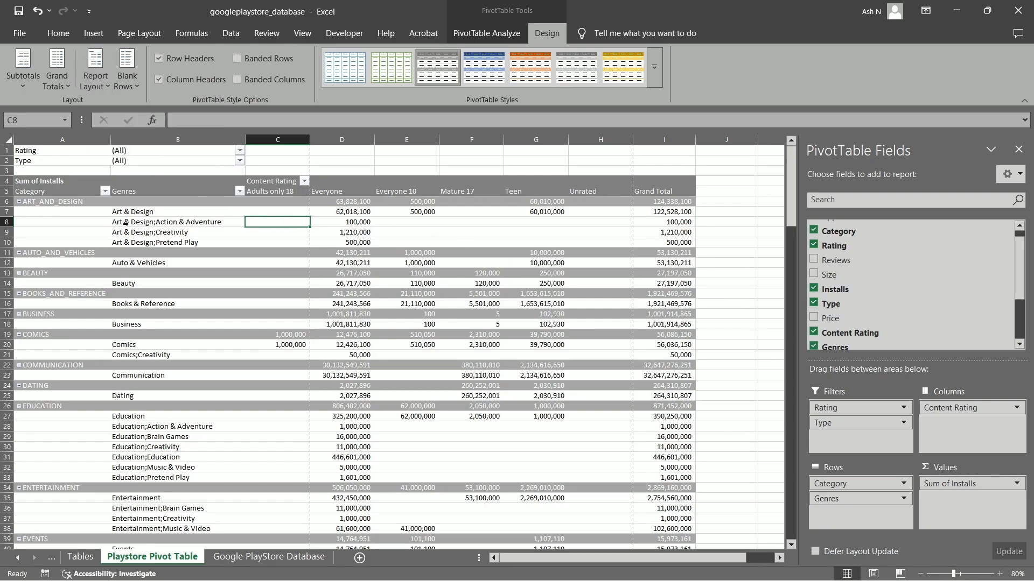
{"action": "left_click_drag", "start_coordinate": [141, 212], "coordinate": [145, 243]}
{"action": "left_click", "coordinate": [85, 214]}
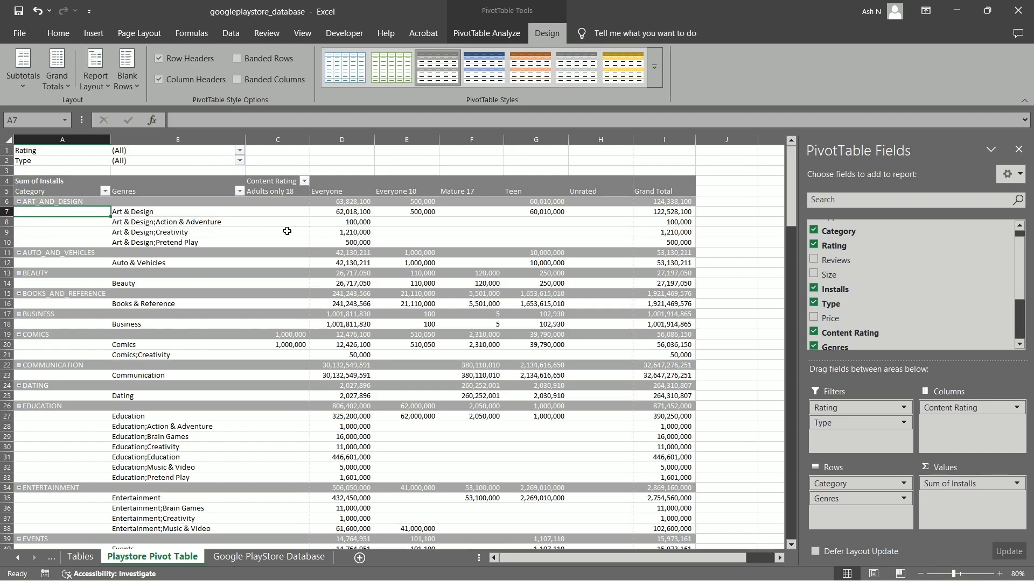
{"action": "left_click", "coordinate": [94, 81]}
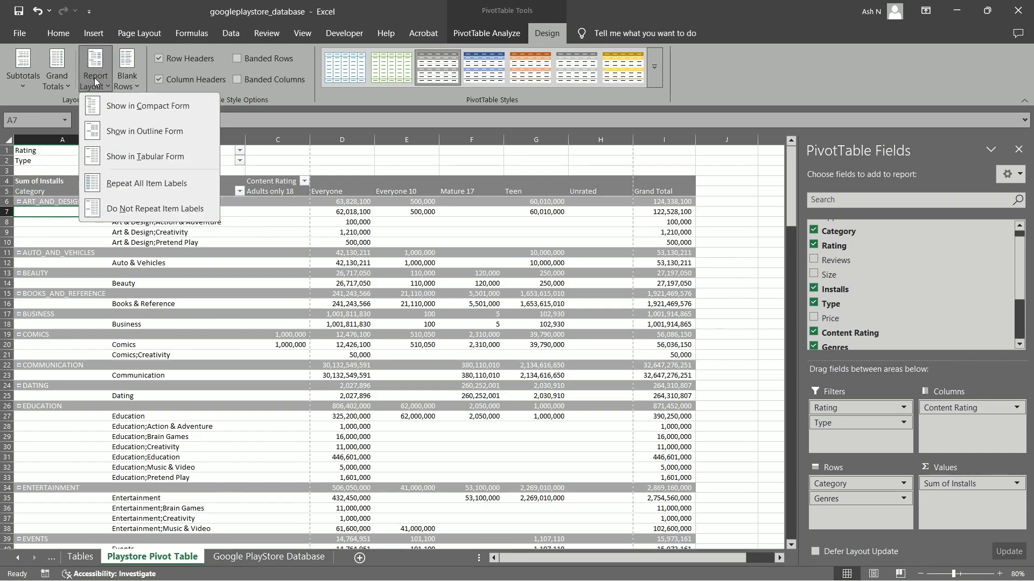
{"action": "left_click", "coordinate": [282, 218]}
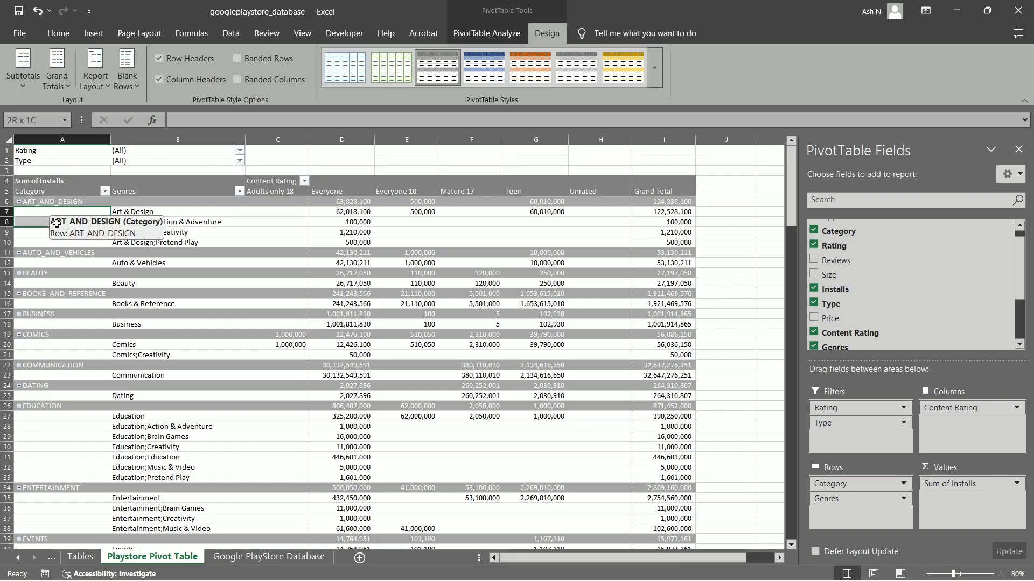
{"action": "left_click", "coordinate": [282, 224]}
{"action": "left_click", "coordinate": [62, 212]}
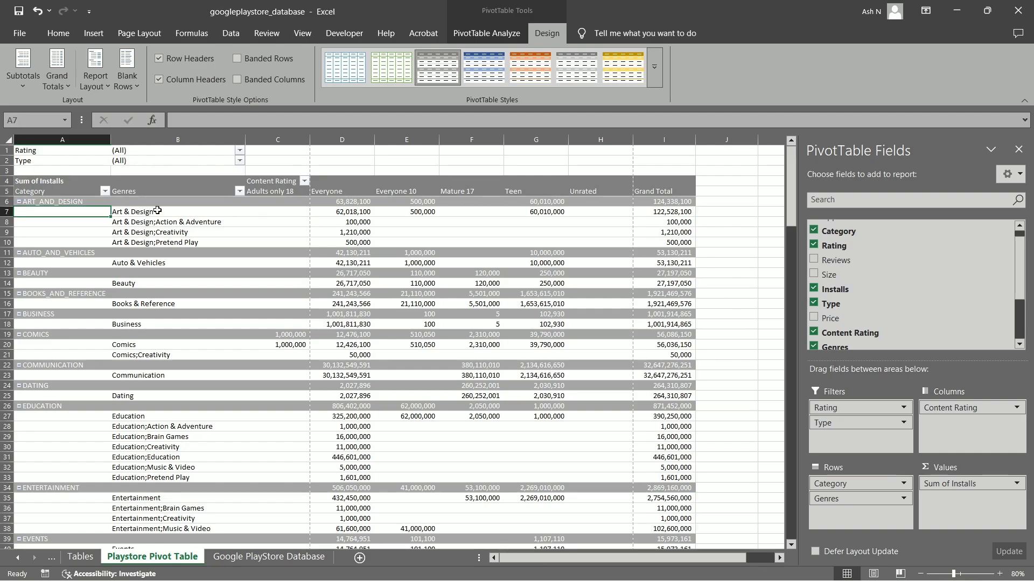
{"action": "left_click", "coordinate": [59, 223]}
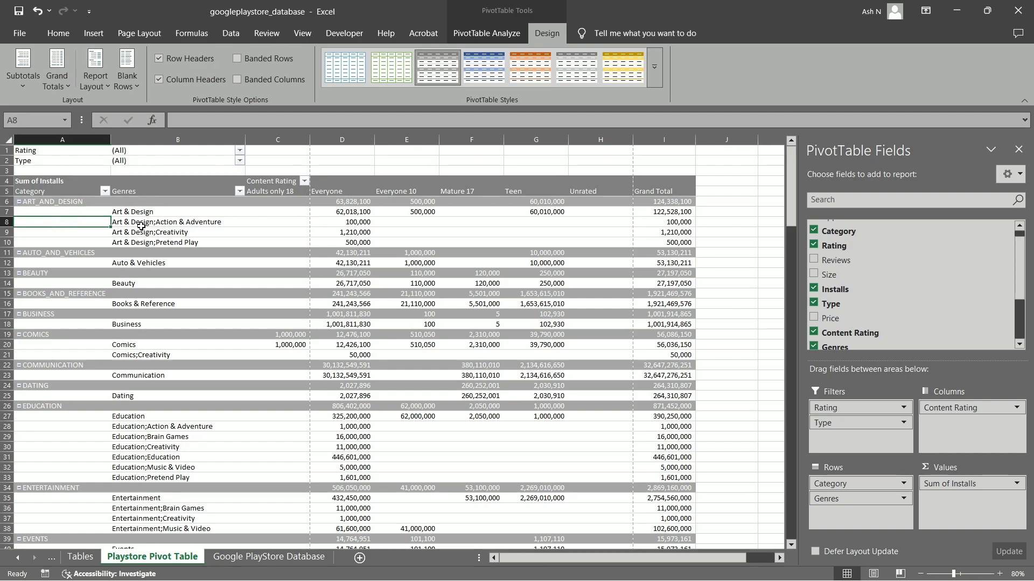
{"action": "left_click", "coordinate": [66, 233]}
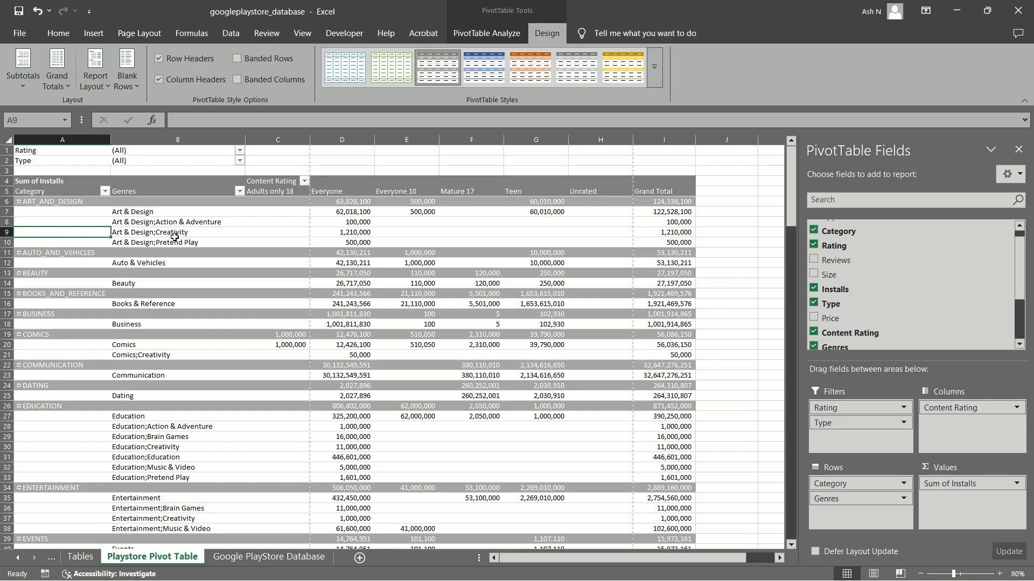
Repeat all item labels in the pivot table and look through the category names beside the genres, including the FAMILY group
{"action": "left_click", "coordinate": [104, 84]}
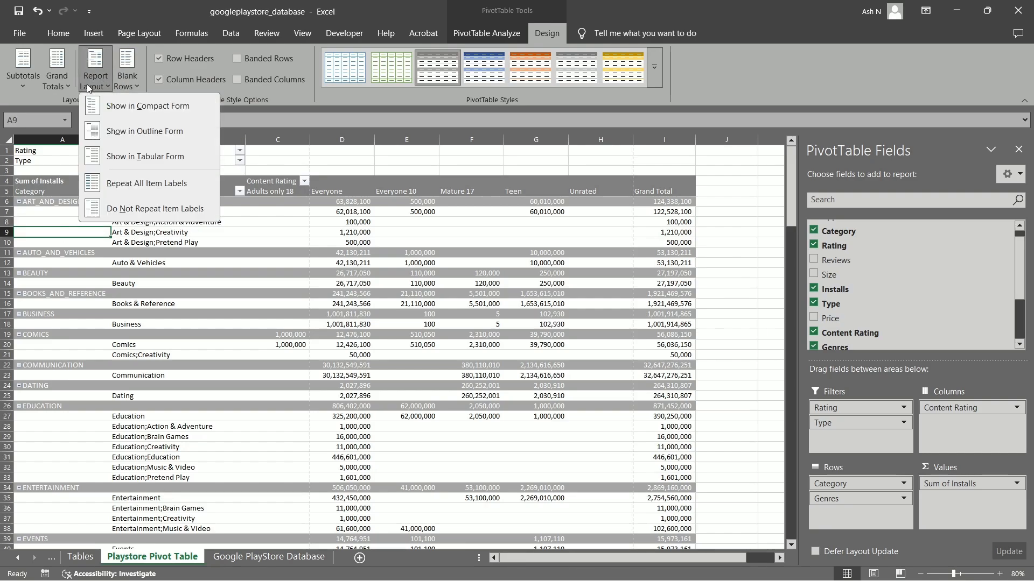
{"action": "left_click", "coordinate": [139, 186]}
{"action": "left_click", "coordinate": [265, 230]}
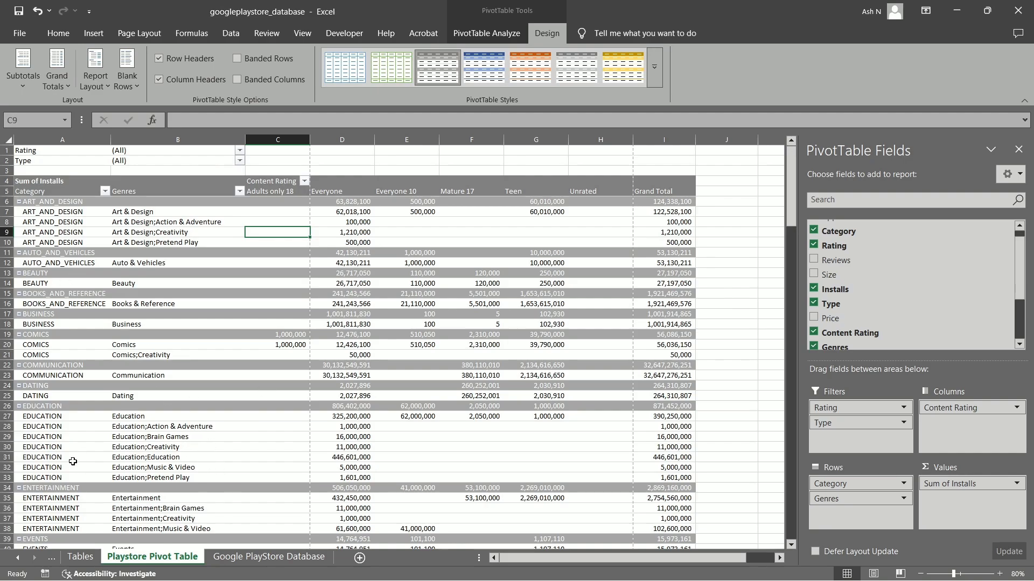
{"action": "scroll", "coordinate": [171, 466], "scroll_direction": "down", "scroll_amount": 5}
{"action": "scroll", "coordinate": [222, 407], "scroll_direction": "up", "scroll_amount": 5}
{"action": "scroll", "coordinate": [343, 407], "scroll_direction": "down", "scroll_amount": 16}
{"action": "scroll", "coordinate": [342, 406], "scroll_direction": "up", "scroll_amount": 7}
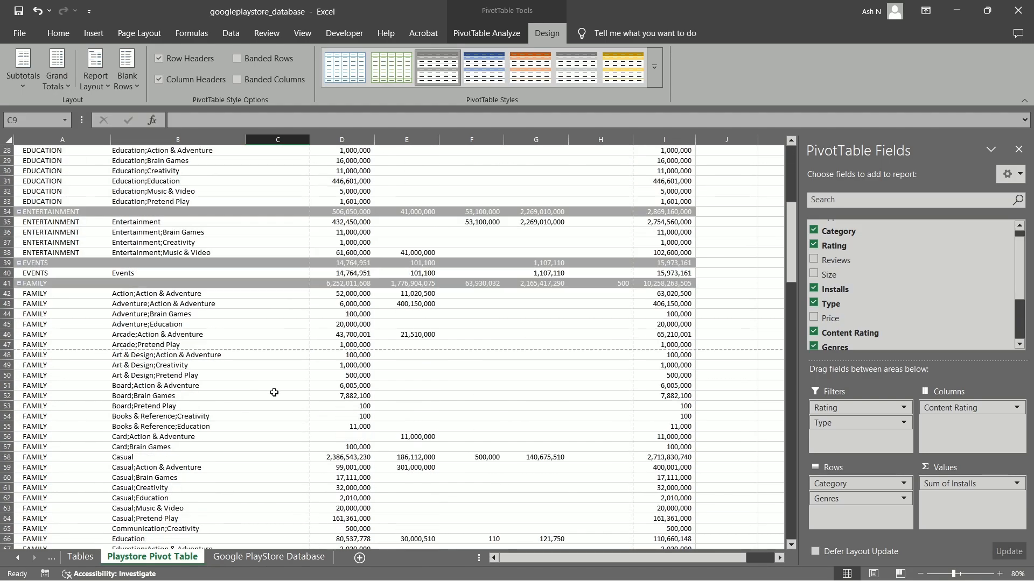
{"action": "scroll", "coordinate": [226, 345], "scroll_direction": "down", "scroll_amount": 19}
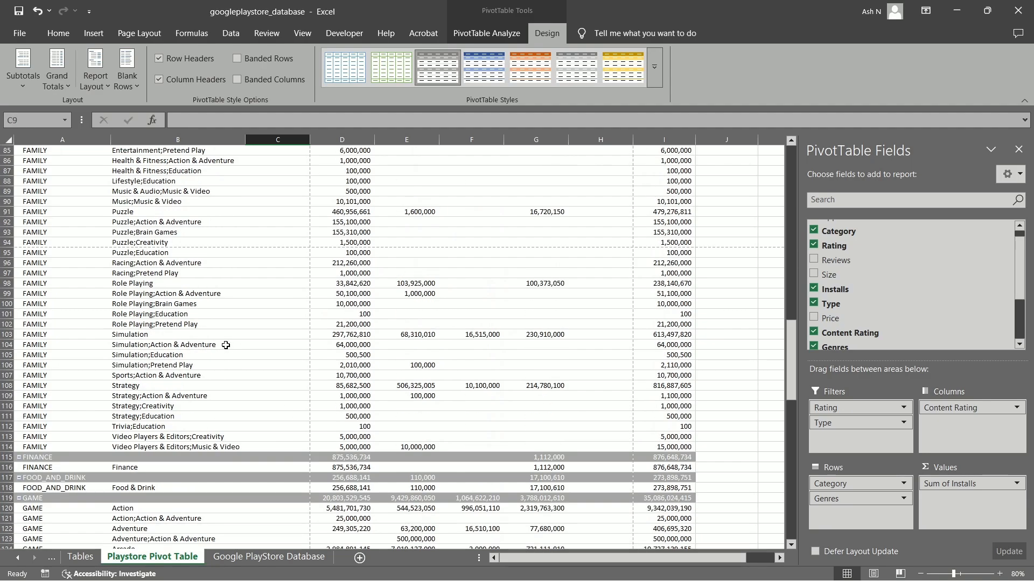
{"action": "scroll", "coordinate": [226, 345], "scroll_direction": "up", "scroll_amount": 4}
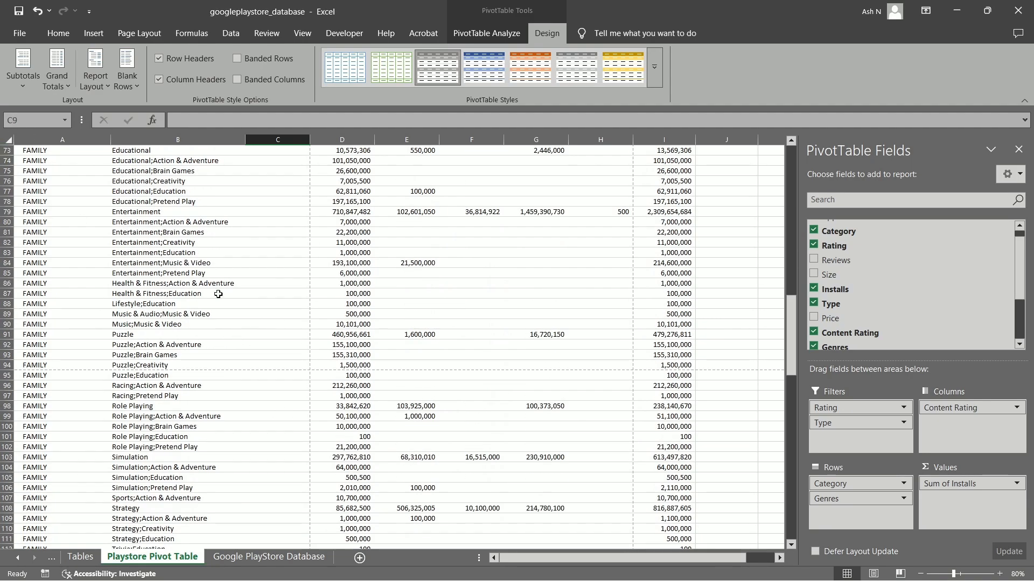
Turn off repeating item labels and inspect the category column beside the genres of the FAMILY group
{"action": "left_click", "coordinate": [91, 68]}
{"action": "left_click", "coordinate": [147, 209]}
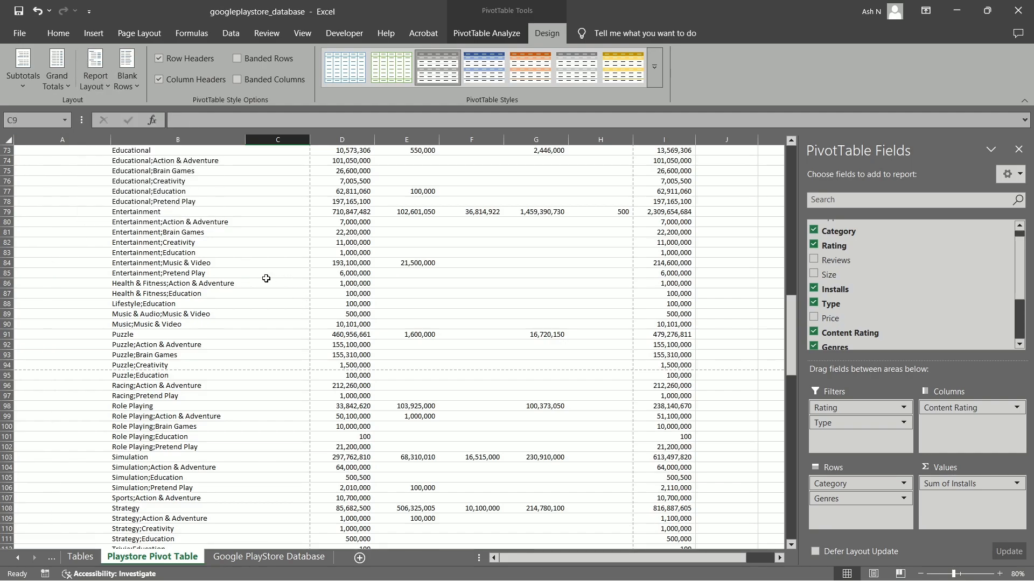
{"action": "left_click_drag", "start_coordinate": [135, 186], "coordinate": [409, 519]}
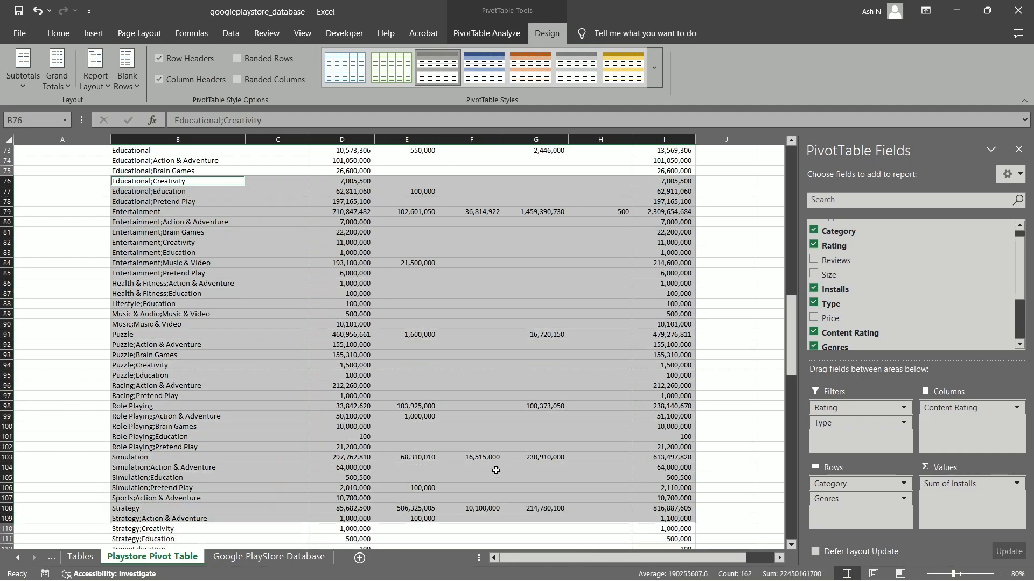
{"action": "left_click", "coordinate": [102, 325]}
{"action": "scroll", "coordinate": [111, 355], "scroll_direction": "up", "scroll_amount": 12}
{"action": "scroll", "coordinate": [127, 396], "scroll_direction": "up", "scroll_amount": 1}
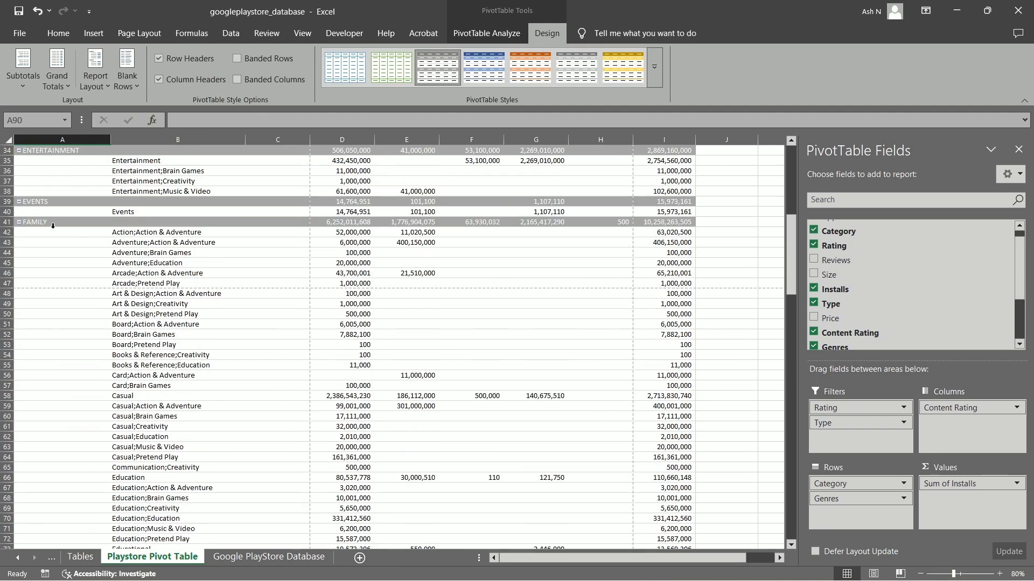
Repeat all item labels in the pivot table and highlight the FAMILY rows with their genres and install figures
{"action": "scroll", "coordinate": [121, 304], "scroll_direction": "down", "scroll_amount": 6}
{"action": "left_click", "coordinate": [95, 81]}
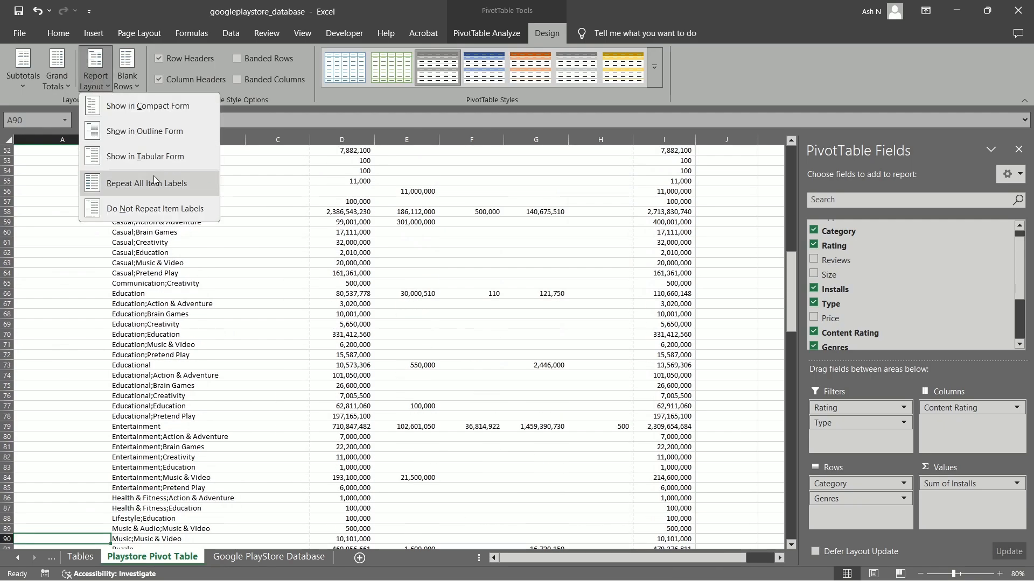
{"action": "left_click", "coordinate": [145, 183]}
{"action": "scroll", "coordinate": [194, 327], "scroll_direction": "down", "scroll_amount": 5}
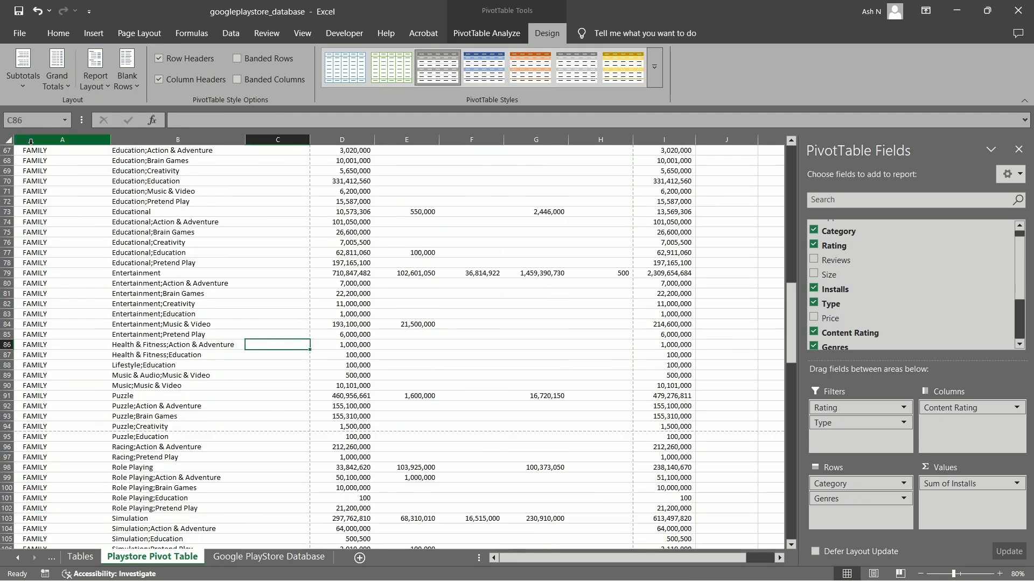
{"action": "left_click_drag", "start_coordinate": [38, 152], "coordinate": [679, 541]}
{"action": "left_click", "coordinate": [344, 323]}
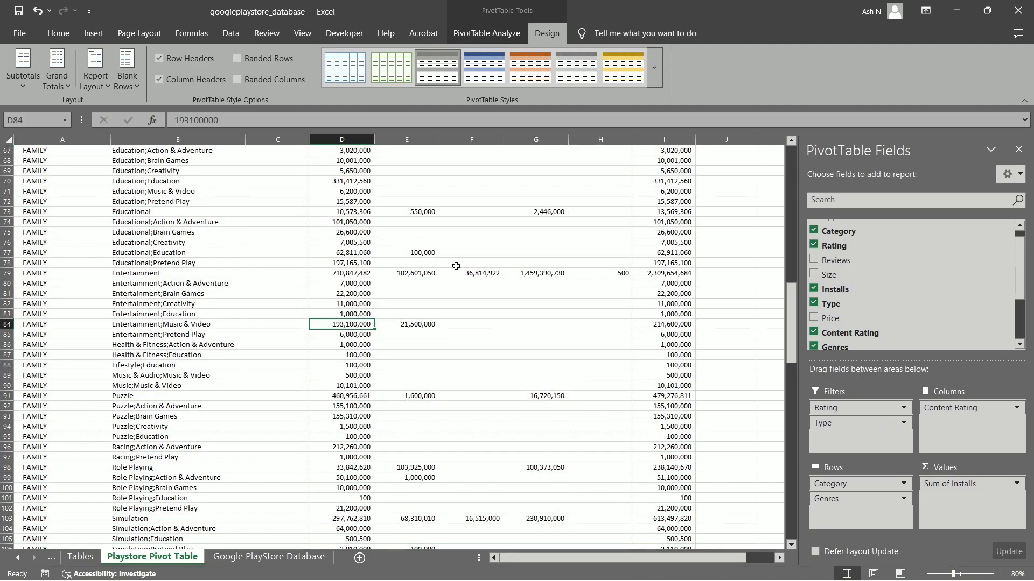
Examine the repeated FAMILY labels, the genres beside them and their install figures, and return to the start of the pivot table
{"action": "left_click", "coordinate": [72, 151]}
{"action": "left_click_drag", "start_coordinate": [51, 151], "coordinate": [57, 301]}
{"action": "left_click_drag", "start_coordinate": [160, 152], "coordinate": [168, 362]}
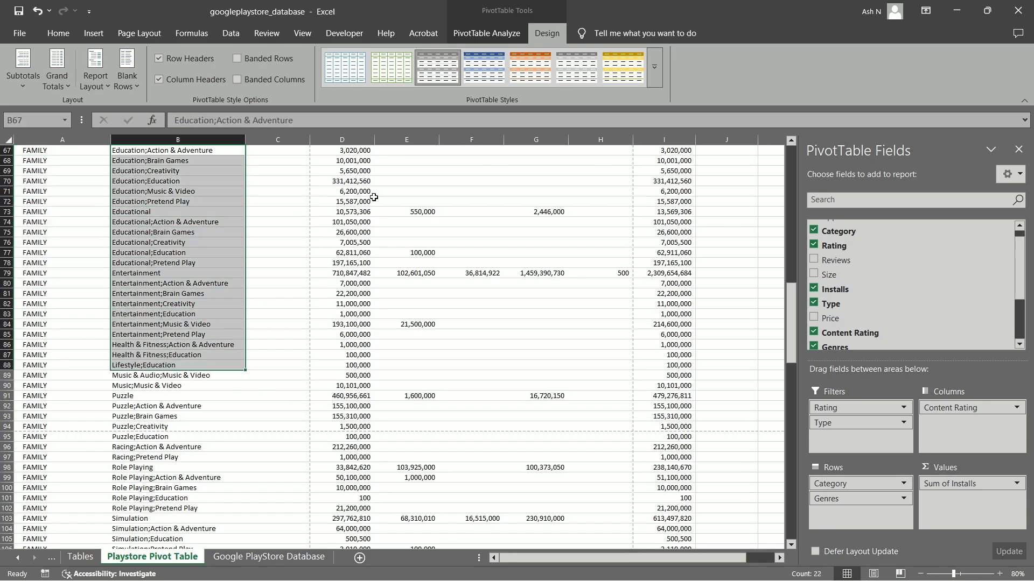
{"action": "left_click_drag", "start_coordinate": [345, 161], "coordinate": [675, 447]}
{"action": "scroll", "coordinate": [438, 379], "scroll_direction": "up", "scroll_amount": 20}
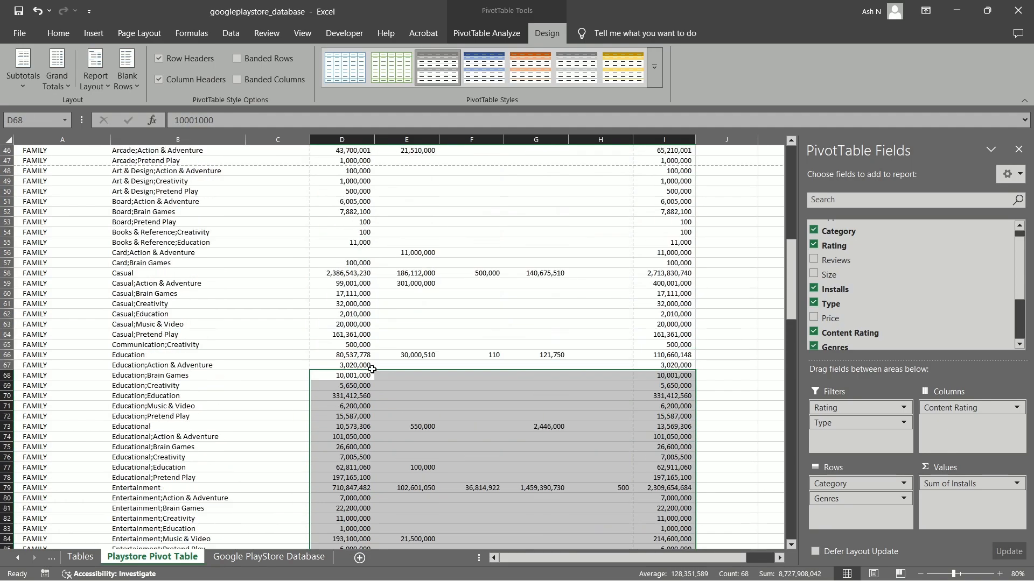
{"action": "left_click", "coordinate": [218, 304]}
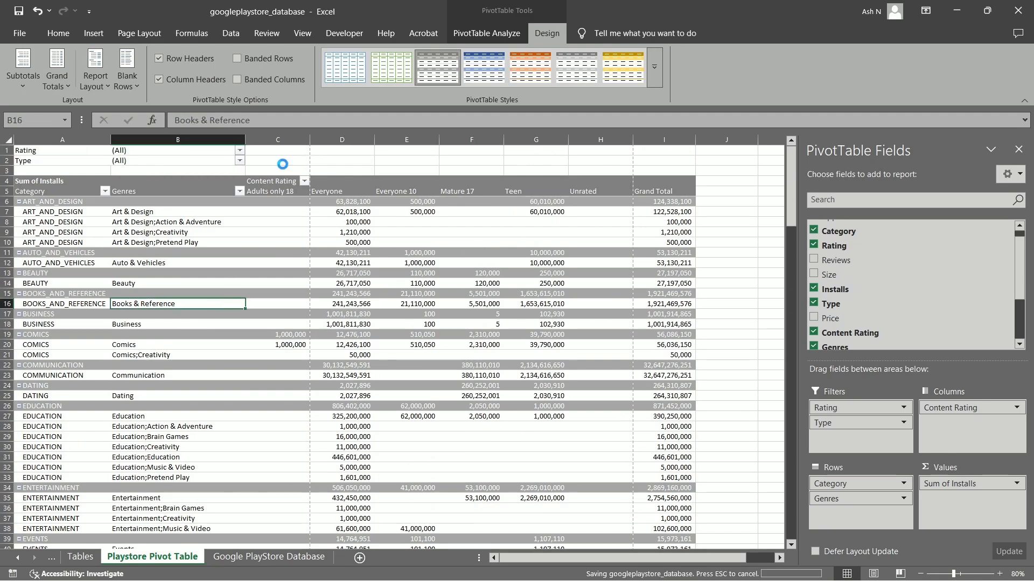
Set the pivot table to not repeat item labels and check the Category cells beside the Art & Design genres
{"action": "left_click", "coordinate": [95, 78]}
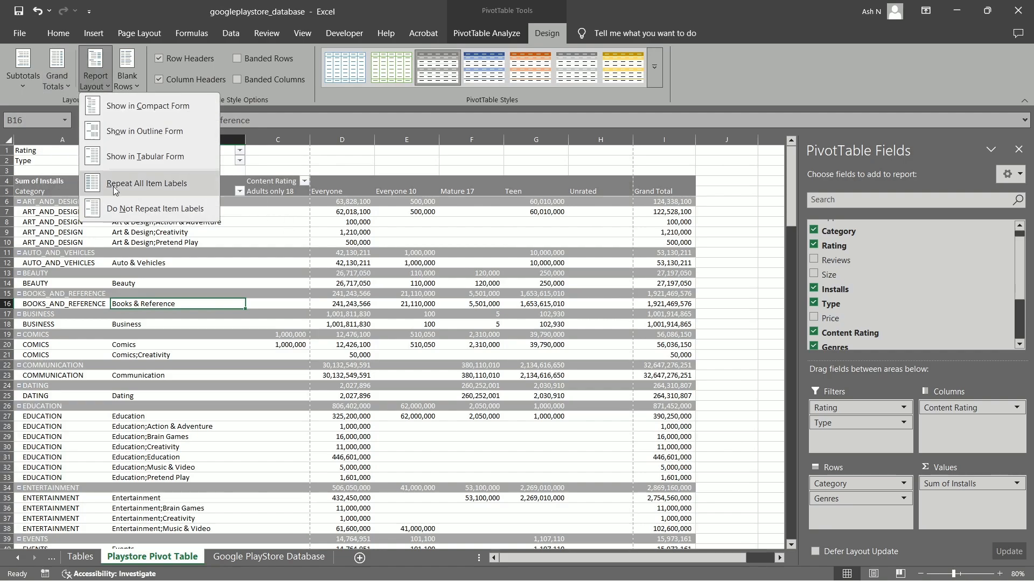
{"action": "left_click", "coordinate": [151, 215]}
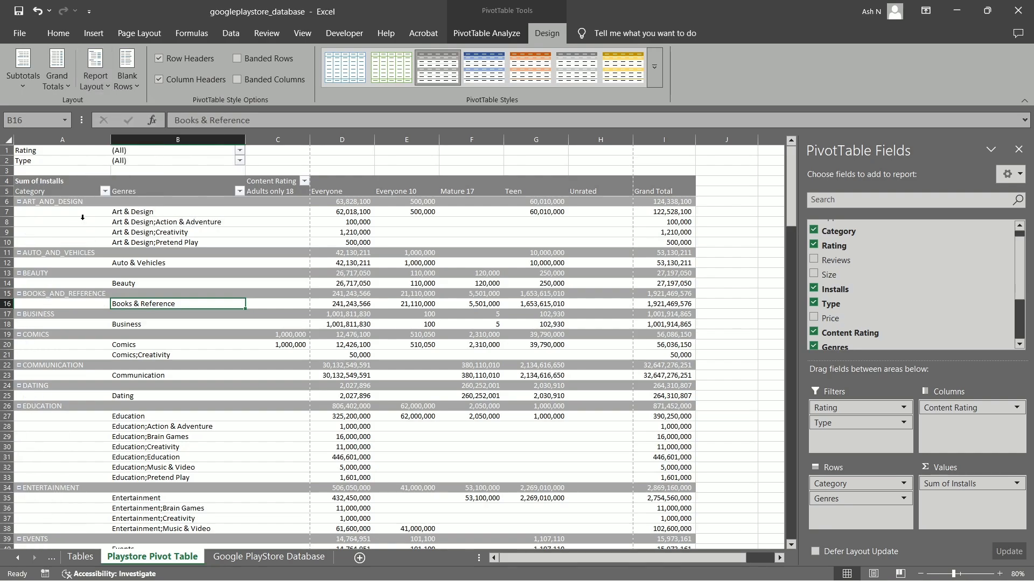
{"action": "left_click", "coordinate": [56, 221]}
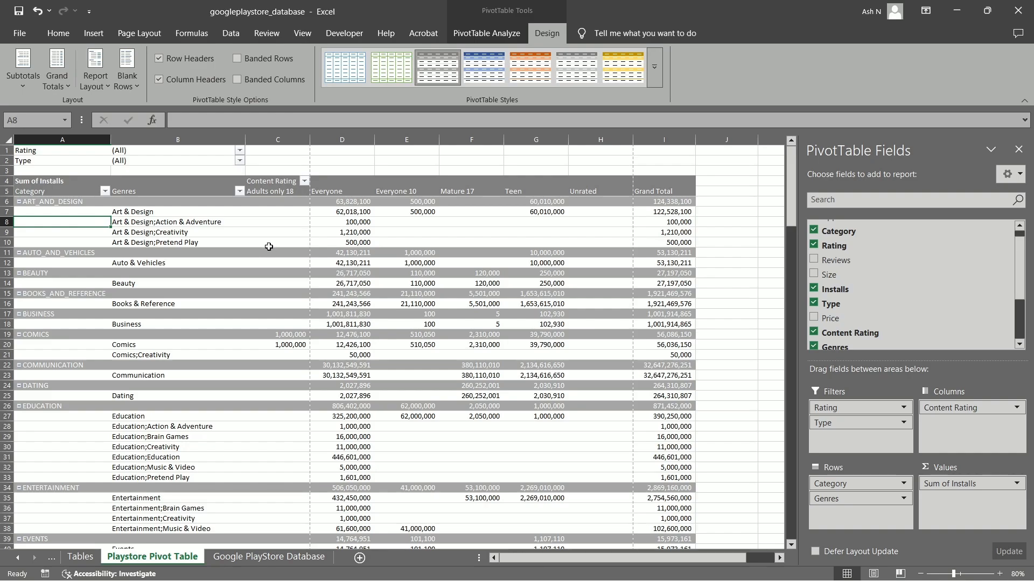
Remove the Genres field from the pivot table's rows, leaving only Category
{"action": "left_click", "coordinate": [60, 78]}
{"action": "left_click", "coordinate": [298, 237]}
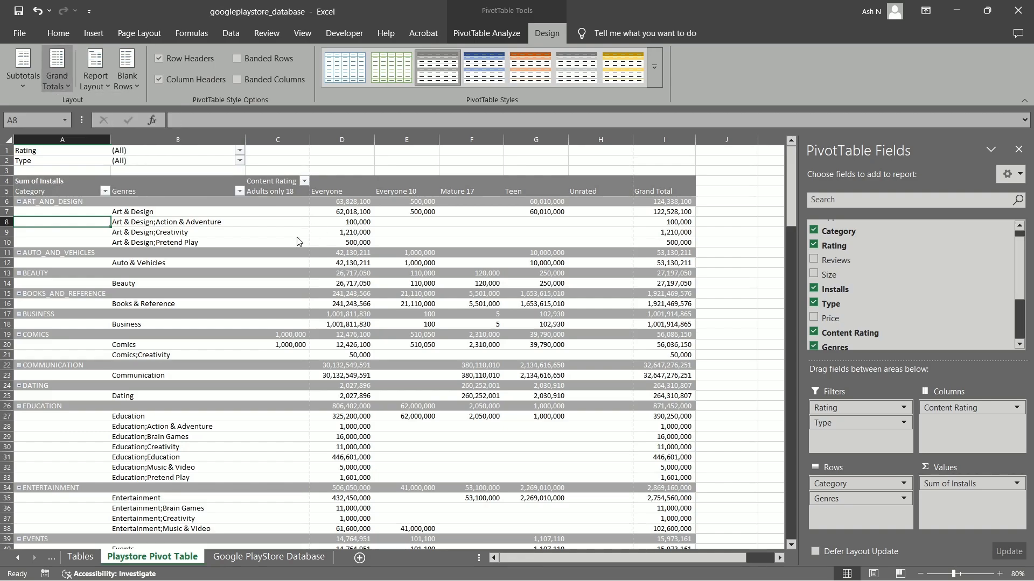
{"action": "left_click_drag", "start_coordinate": [843, 500], "coordinate": [907, 297]}
{"action": "left_click", "coordinate": [250, 293]}
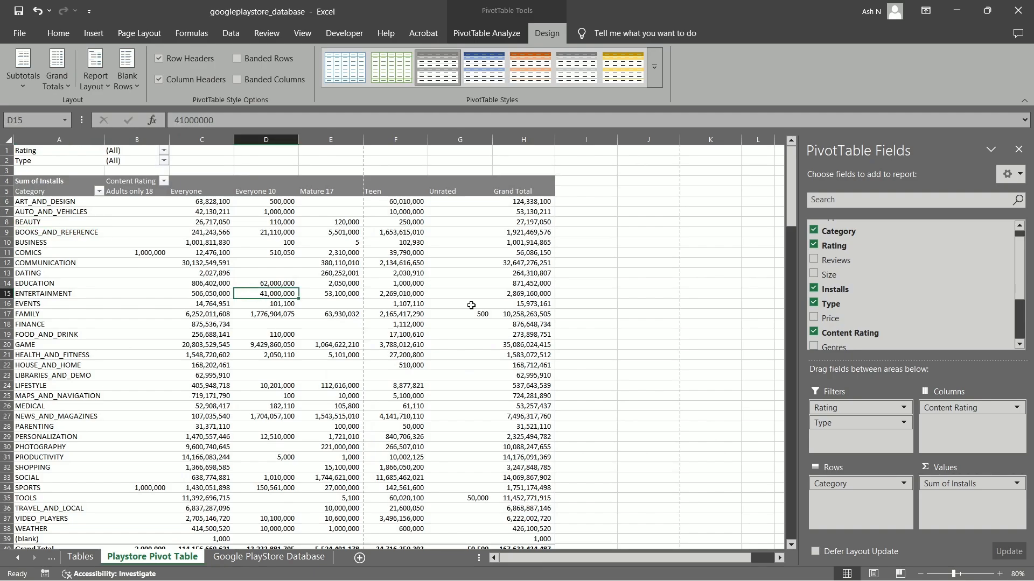
{"action": "left_click", "coordinate": [667, 333]}
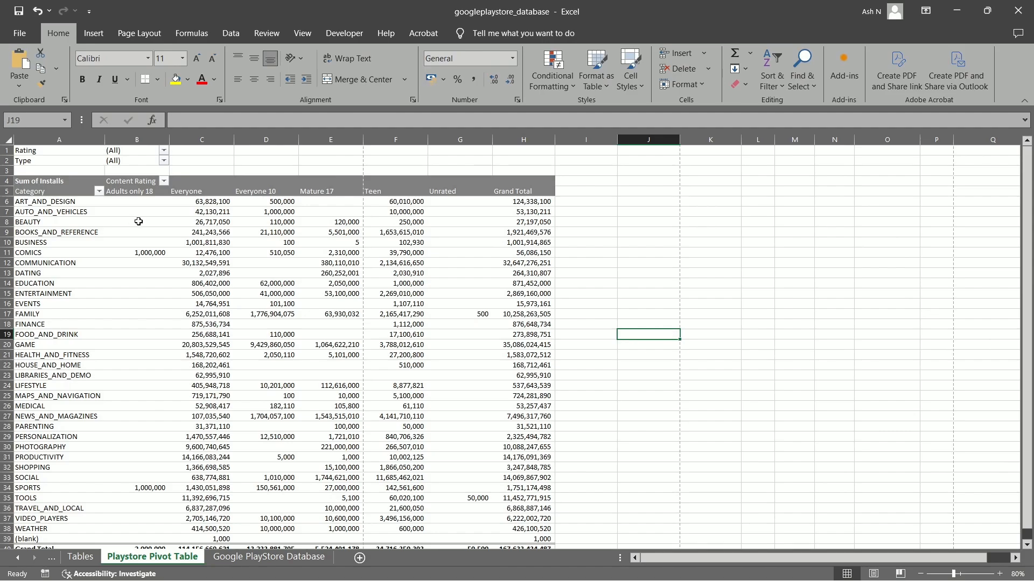
Examine the Grand Total row below the categories and compare it with the content rating column headings
{"action": "scroll", "coordinate": [253, 310], "scroll_direction": "down", "scroll_amount": 5}
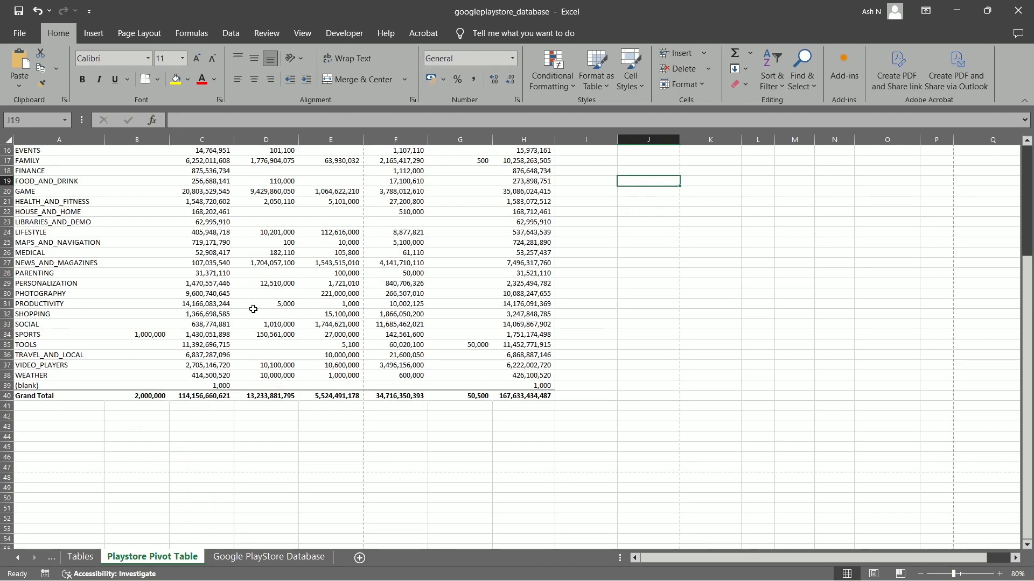
{"action": "left_click", "coordinate": [31, 397]}
{"action": "left_click", "coordinate": [387, 447]}
{"action": "scroll", "coordinate": [388, 447], "scroll_direction": "up", "scroll_amount": 5}
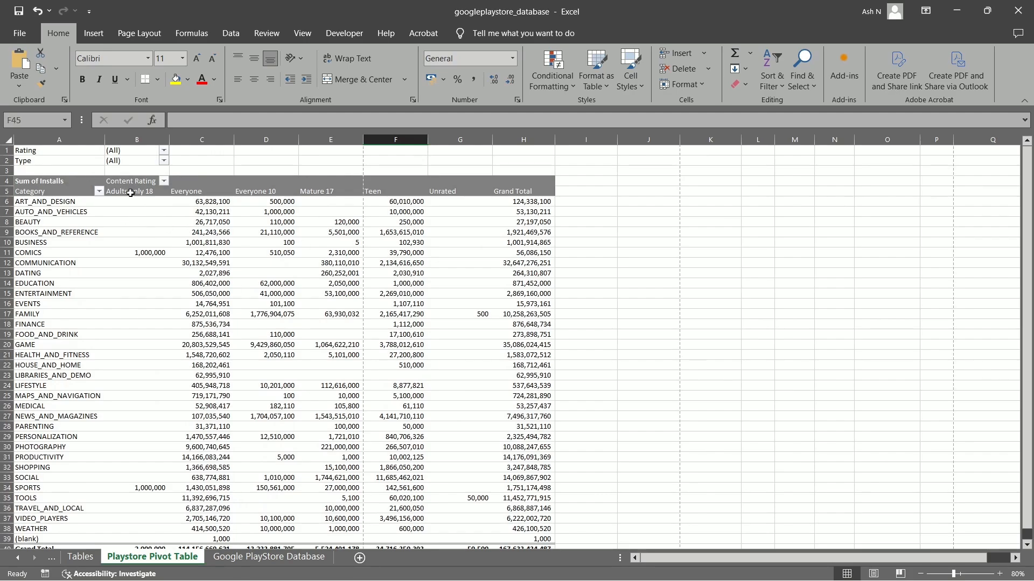
{"action": "scroll", "coordinate": [138, 216], "scroll_direction": "down", "scroll_amount": 5}
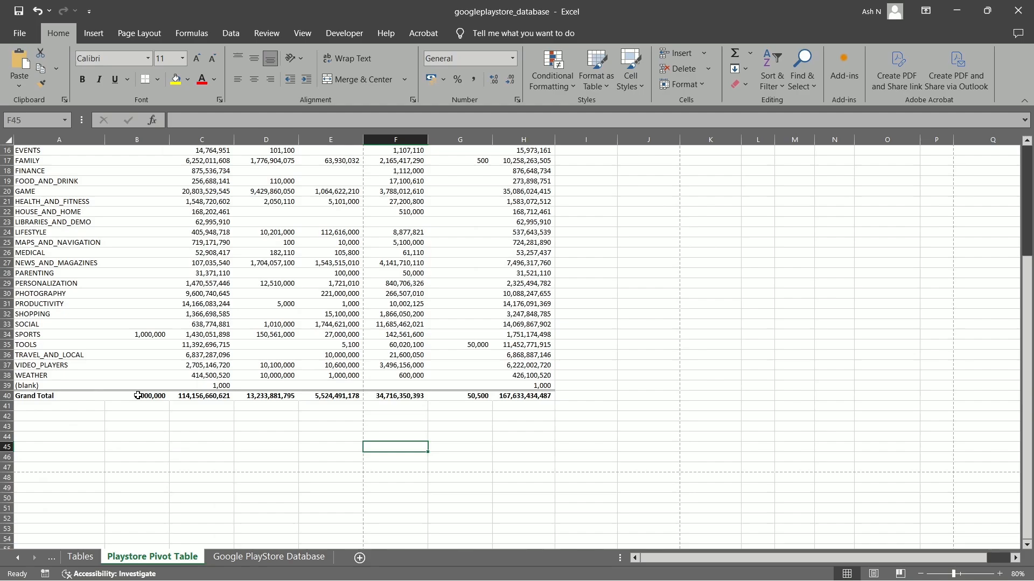
{"action": "scroll", "coordinate": [154, 398], "scroll_direction": "up", "scroll_amount": 5}
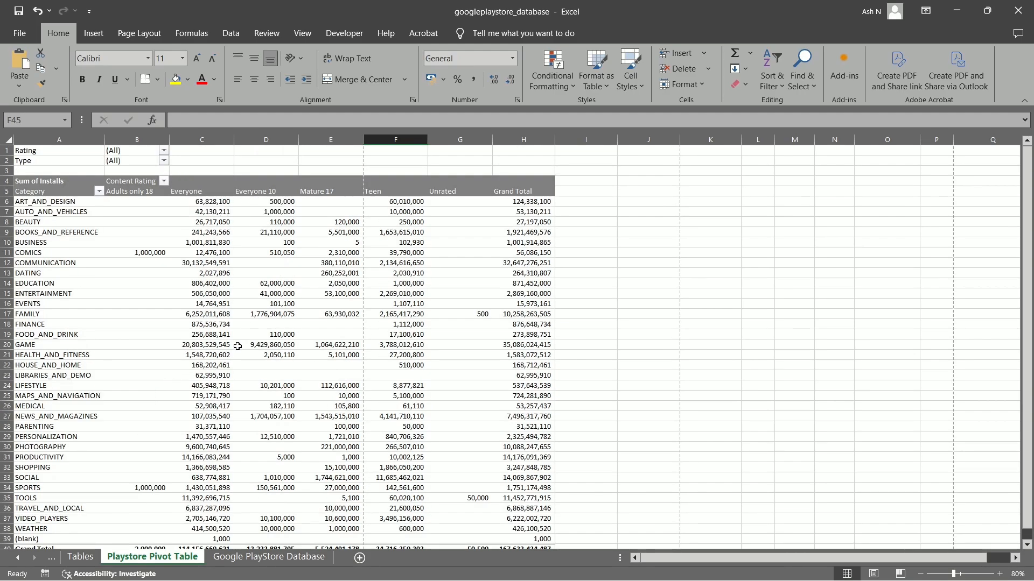
{"action": "scroll", "coordinate": [220, 368], "scroll_direction": "down", "scroll_amount": 5}
{"action": "scroll", "coordinate": [210, 409], "scroll_direction": "up", "scroll_amount": 5}
{"action": "scroll", "coordinate": [291, 207], "scroll_direction": "down", "scroll_amount": 4}
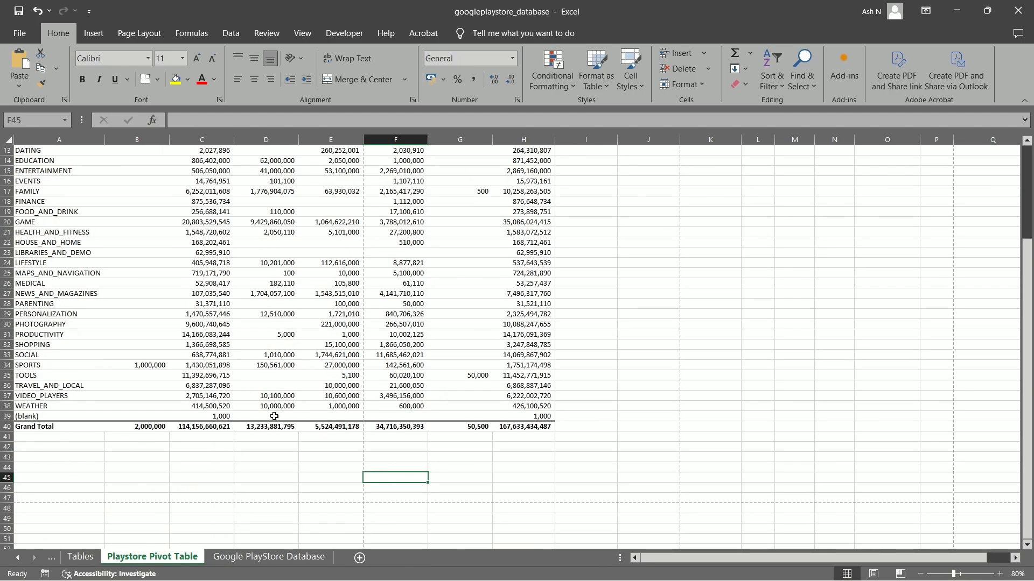
{"action": "scroll", "coordinate": [274, 417], "scroll_direction": "up", "scroll_amount": 4}
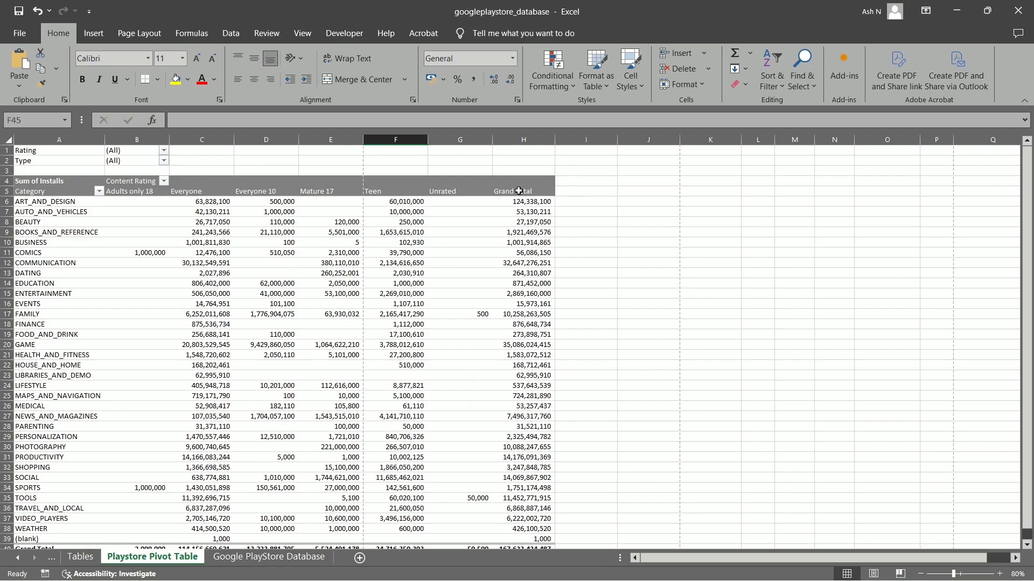
Examine the Grand Total column and match its values to individual categories such as ART_AND_DESIGN
{"action": "left_click", "coordinate": [521, 187]}
{"action": "left_click", "coordinate": [612, 253]}
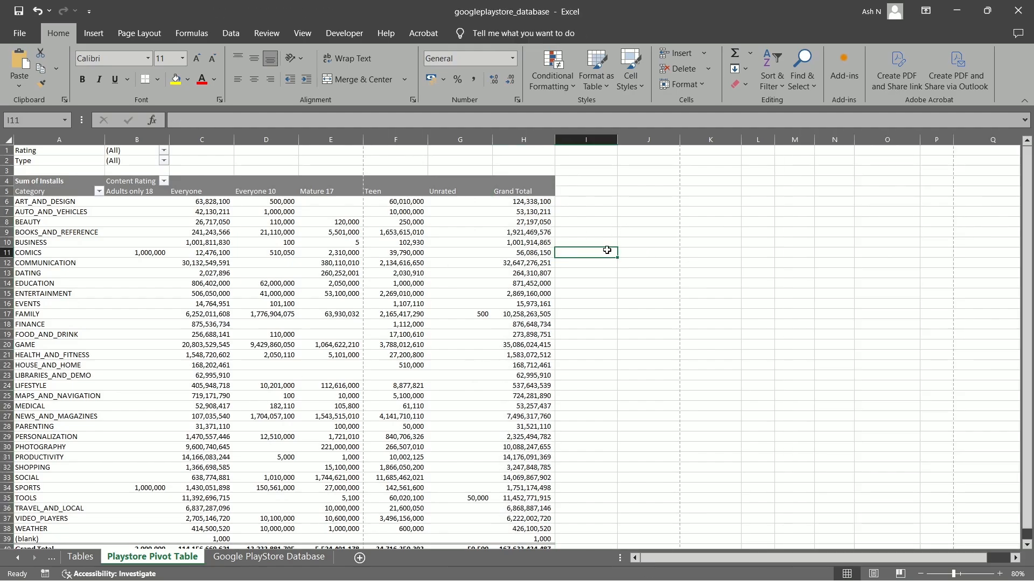
{"action": "left_click", "coordinate": [96, 204]}
{"action": "left_click", "coordinate": [542, 203]}
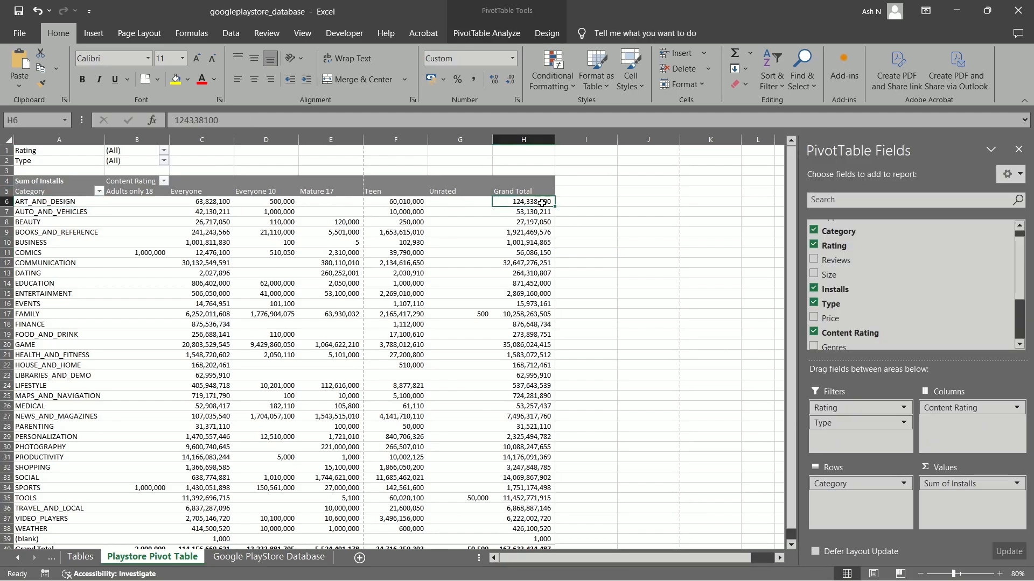
{"action": "left_click", "coordinate": [54, 248]}
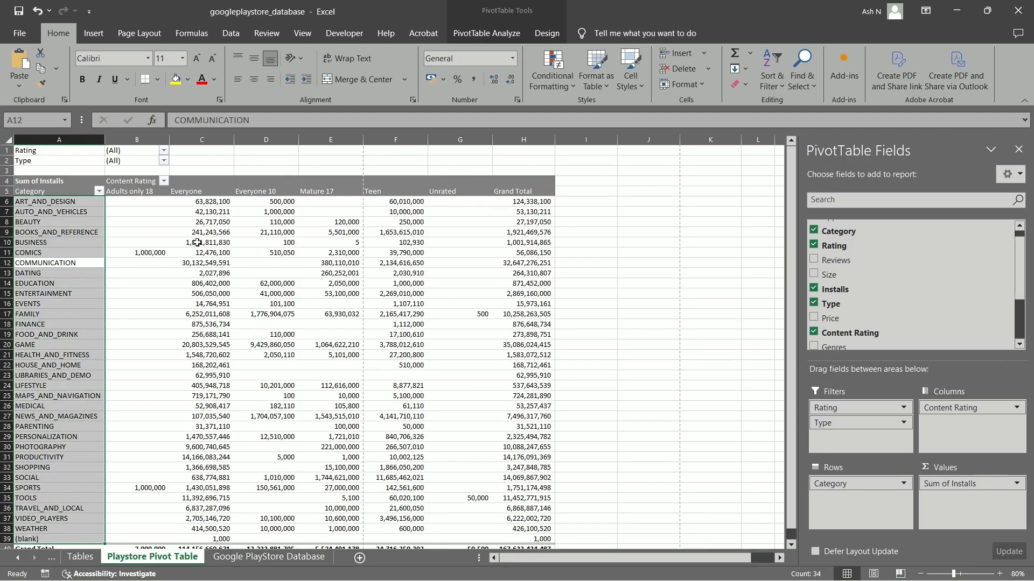
{"action": "left_click", "coordinate": [546, 251]}
{"action": "left_click", "coordinate": [613, 250]}
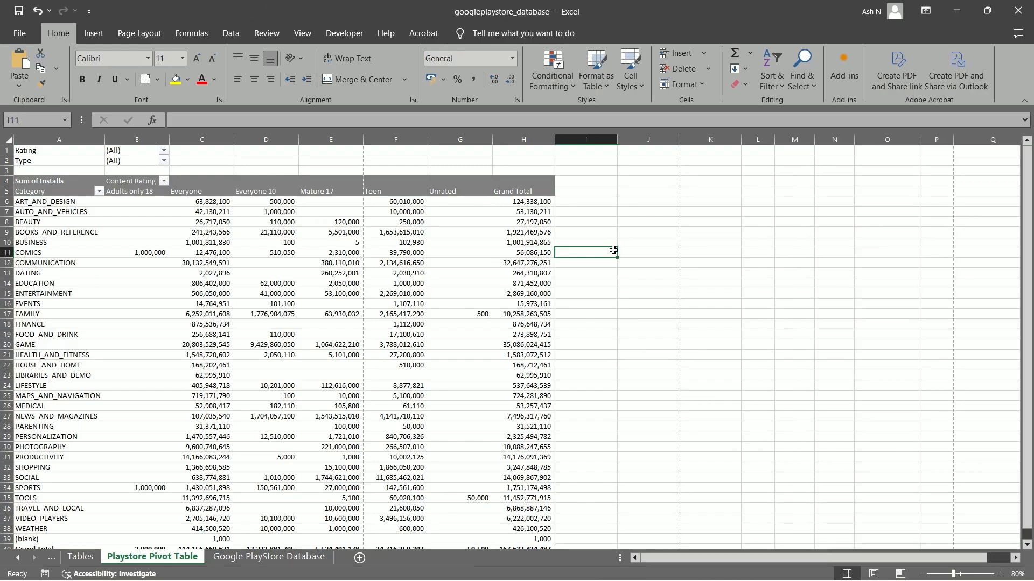
Turn grand totals off for both rows and columns of the pivot table
{"action": "left_click", "coordinate": [366, 241]}
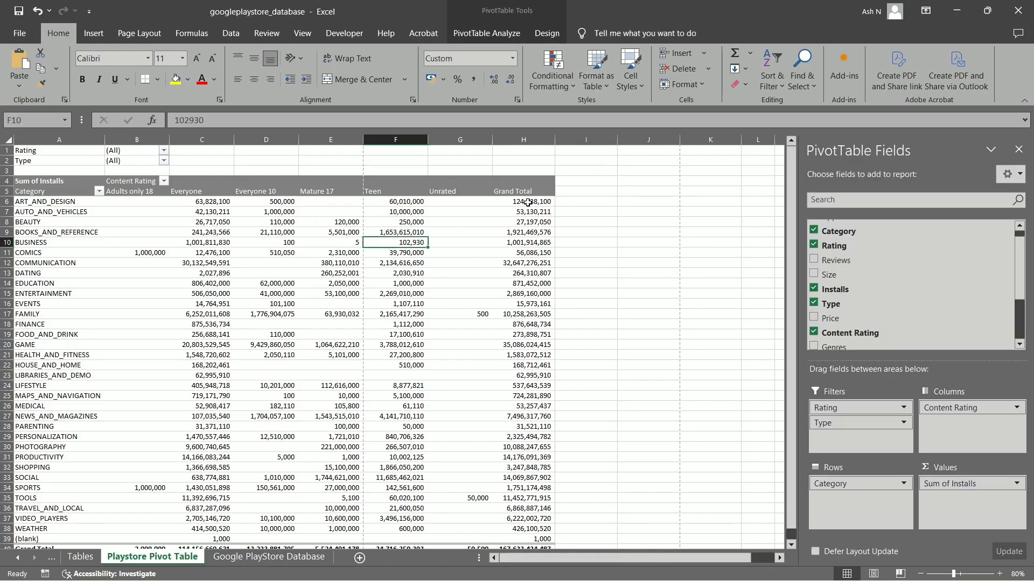
{"action": "scroll", "coordinate": [85, 468], "scroll_direction": "down", "scroll_amount": 4}
{"action": "scroll", "coordinate": [149, 412], "scroll_direction": "up", "scroll_amount": 4}
{"action": "left_click", "coordinate": [541, 36]}
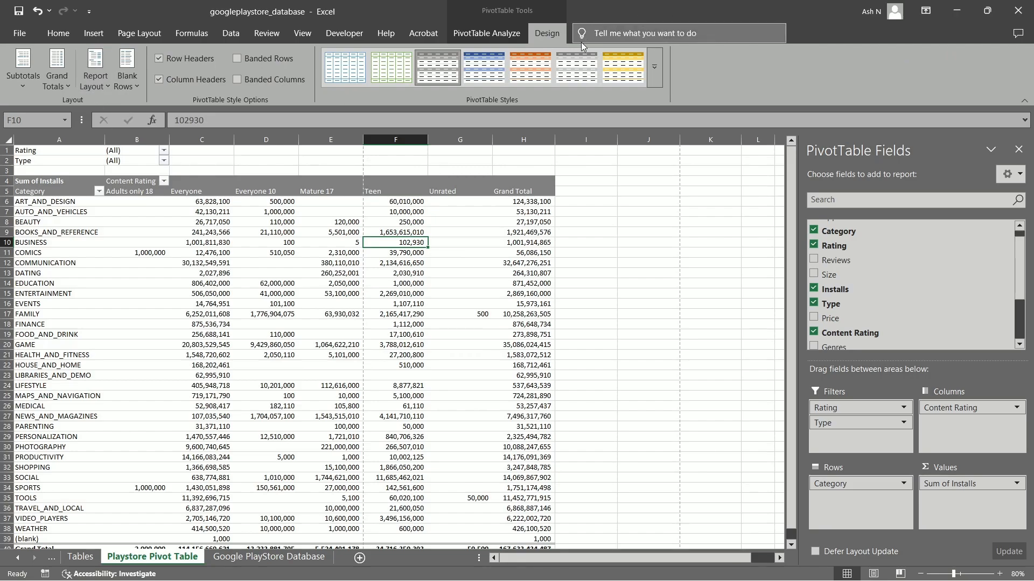
{"action": "left_click", "coordinate": [59, 80]}
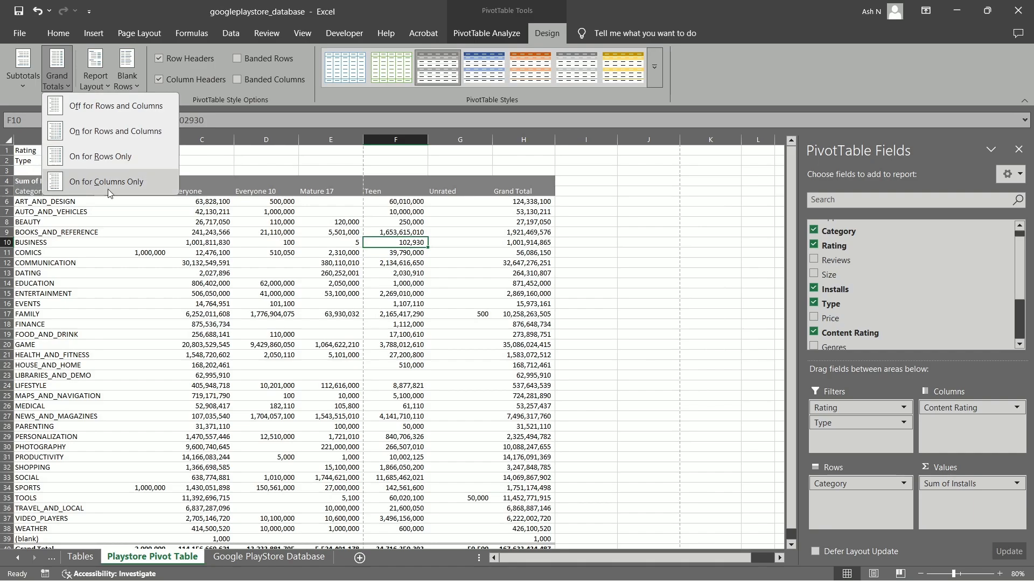
{"action": "left_click", "coordinate": [108, 110]}
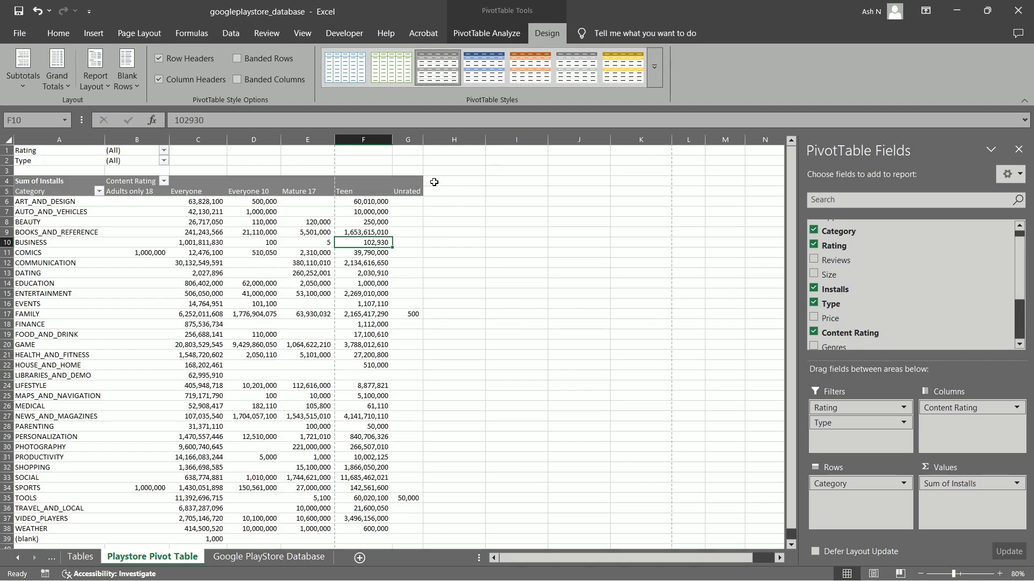
Inspect the cells beside the Unrated column and the row below (blank) where grand totals would appear
{"action": "left_click_drag", "start_coordinate": [441, 183], "coordinate": [457, 252]}
{"action": "left_click", "coordinate": [456, 215]}
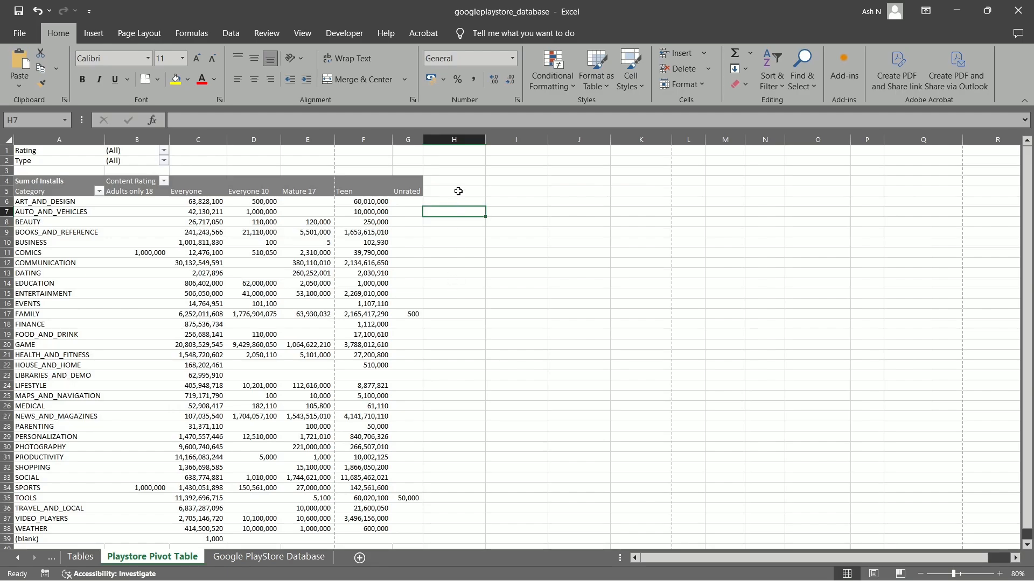
{"action": "scroll", "coordinate": [456, 319], "scroll_direction": "down", "scroll_amount": 5}
{"action": "left_click_drag", "start_coordinate": [43, 395], "coordinate": [382, 398]}
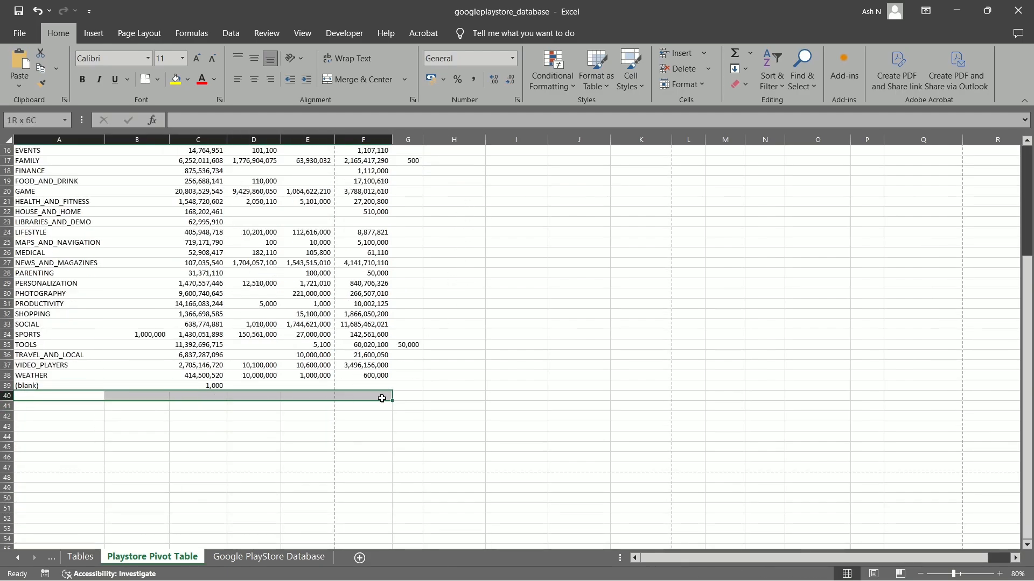
{"action": "scroll", "coordinate": [429, 192], "scroll_direction": "up", "scroll_amount": 5}
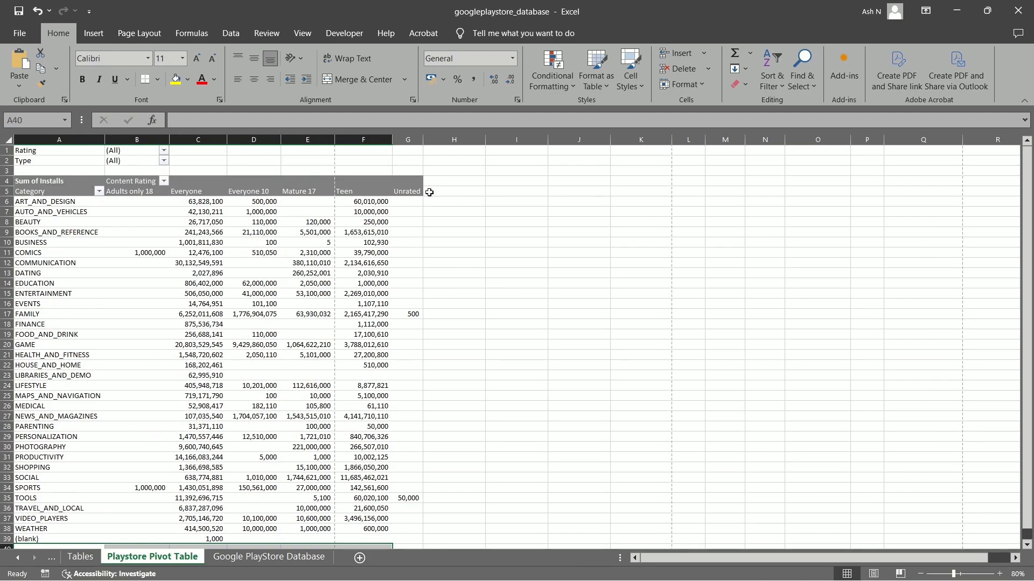
Turn on the pivot table's grand totals for rows only and check the area below the (blank) category
{"action": "left_click", "coordinate": [183, 344]}
{"action": "left_click", "coordinate": [547, 33]}
{"action": "left_click", "coordinate": [64, 73]}
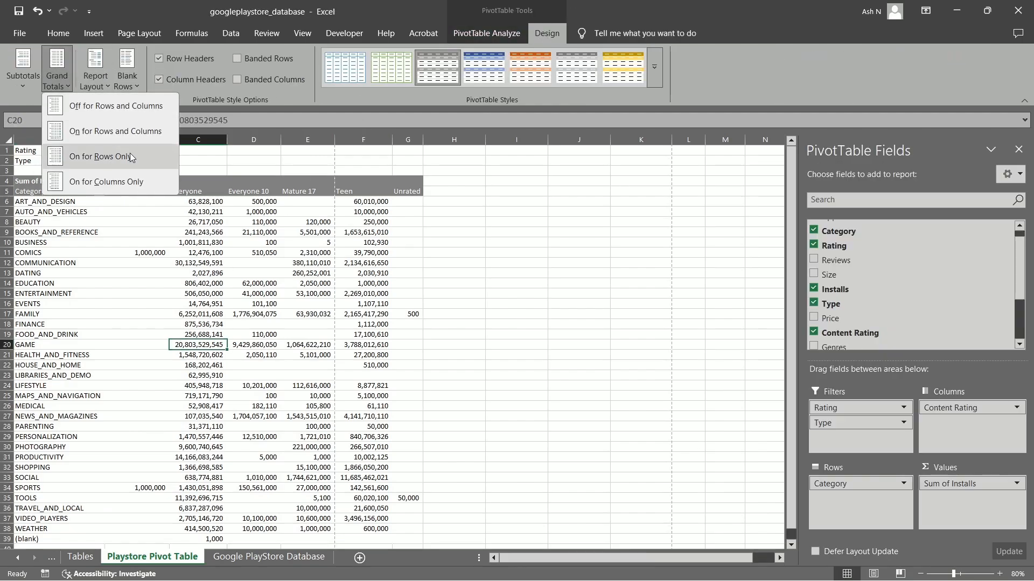
{"action": "left_click", "coordinate": [104, 161]}
{"action": "scroll", "coordinate": [360, 296], "scroll_direction": "down", "scroll_amount": 5}
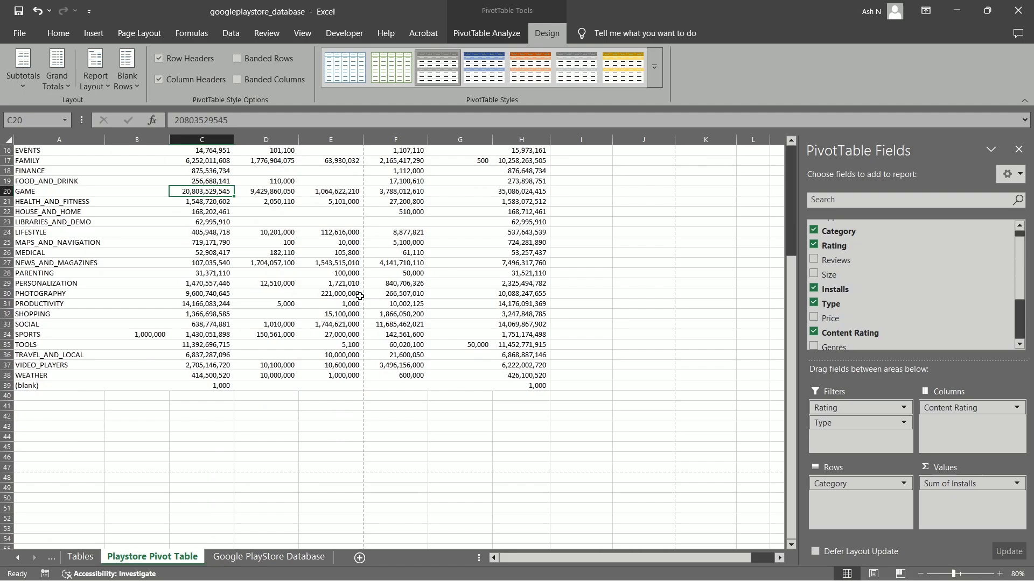
{"action": "scroll", "coordinate": [71, 399], "scroll_direction": "up", "scroll_amount": 5}
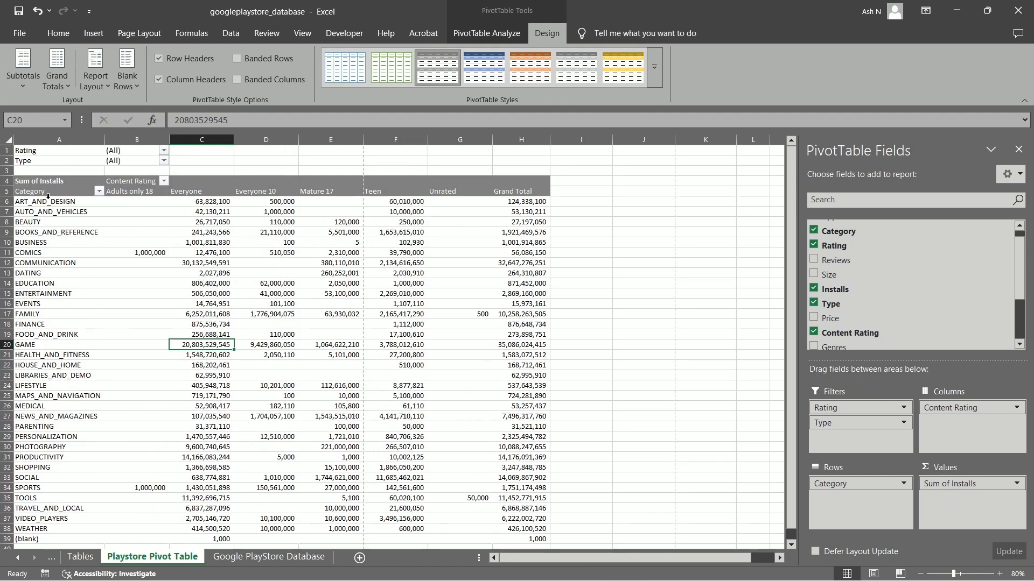
Examine the ART_AND_DESIGN row across all content ratings through to its Grand Total value
{"action": "left_click_drag", "start_coordinate": [53, 202], "coordinate": [511, 203]}
{"action": "left_click", "coordinate": [505, 242]}
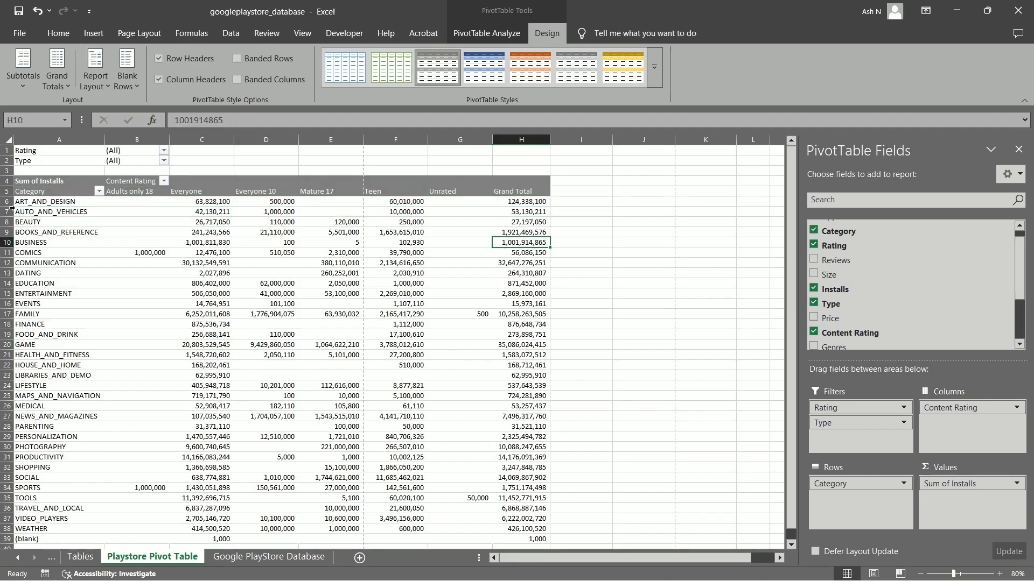
{"action": "left_click", "coordinate": [13, 202]}
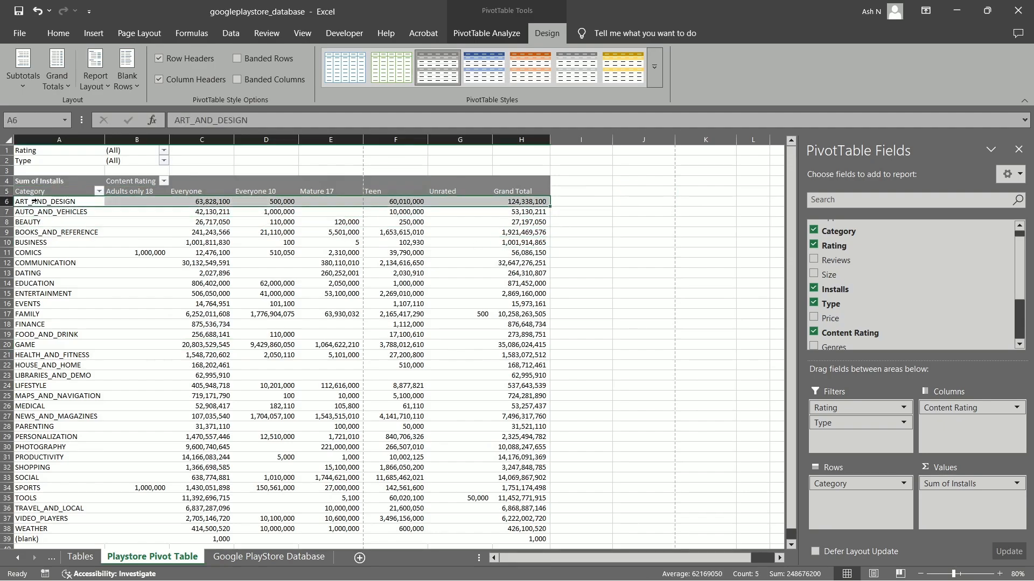
{"action": "left_click", "coordinate": [523, 200]}
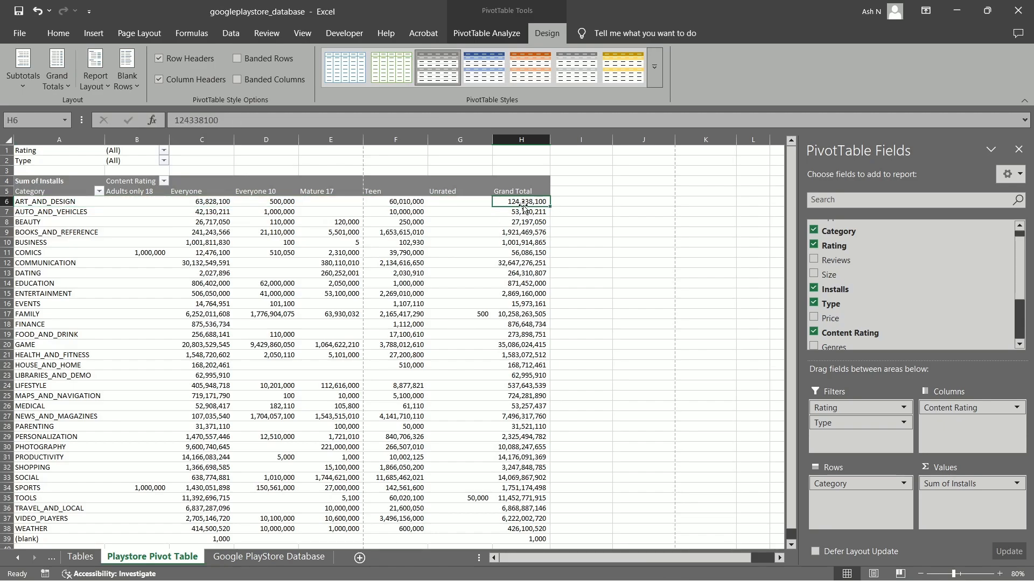
Compare the category labels with their values in the Grand Total column
{"action": "left_click", "coordinate": [52, 229]}
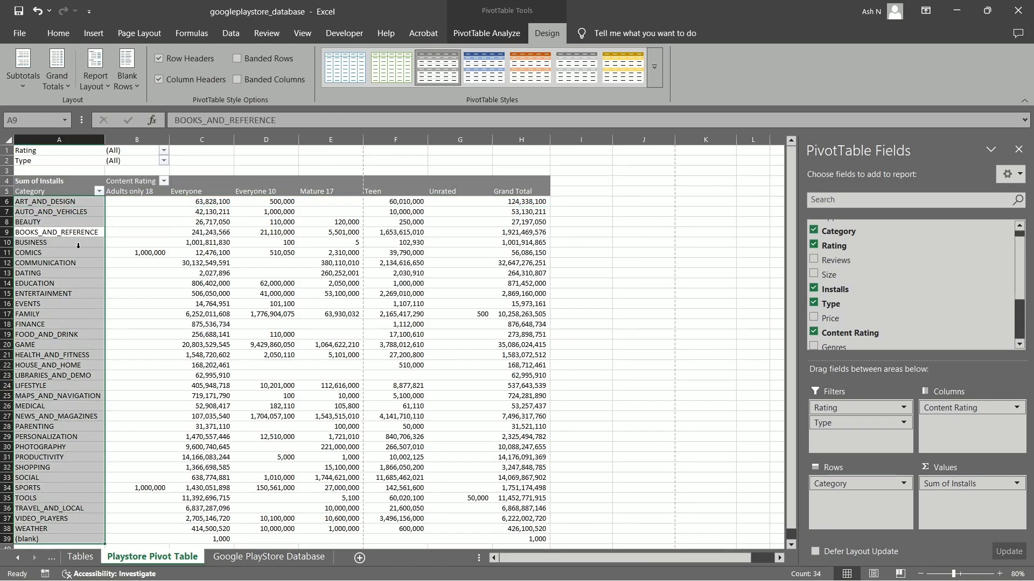
{"action": "left_click", "coordinate": [74, 226]}
{"action": "left_click", "coordinate": [528, 235]}
{"action": "left_click", "coordinate": [461, 323]}
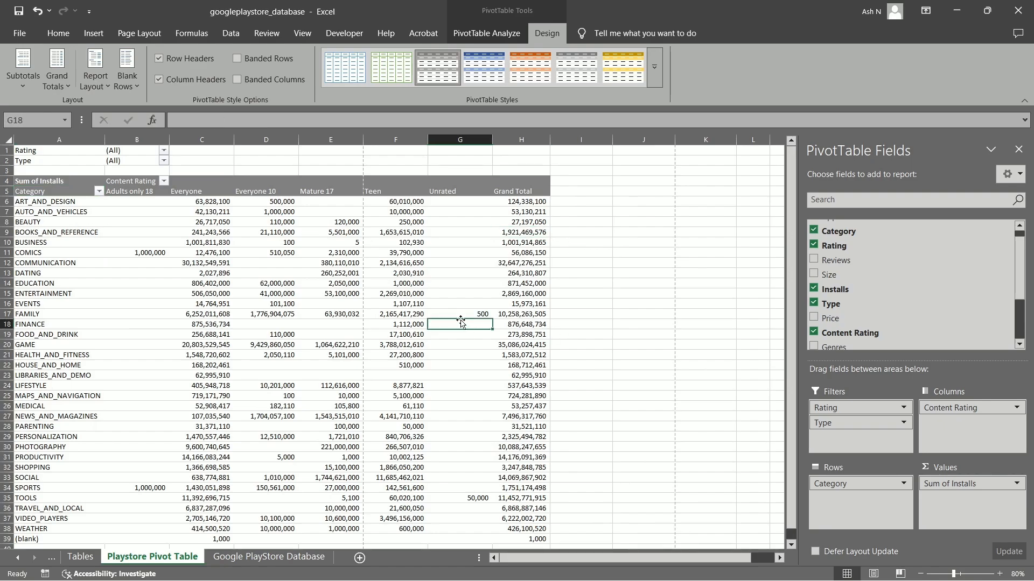
Turn on the pivot table's grand totals for columns only and inspect the Grand Total row beneath the (blank) category
{"action": "left_click", "coordinate": [56, 75]}
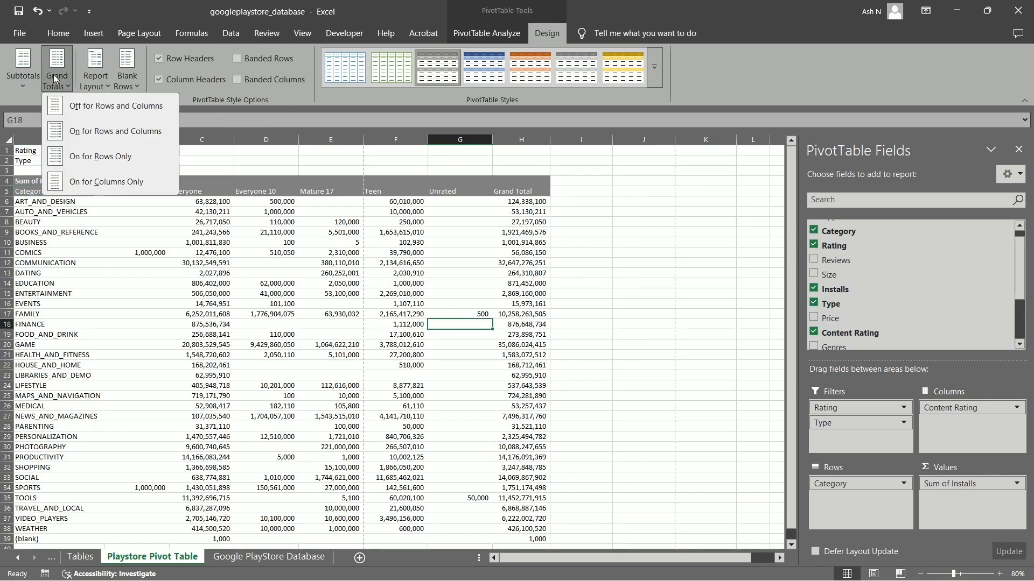
{"action": "left_click", "coordinate": [111, 188]}
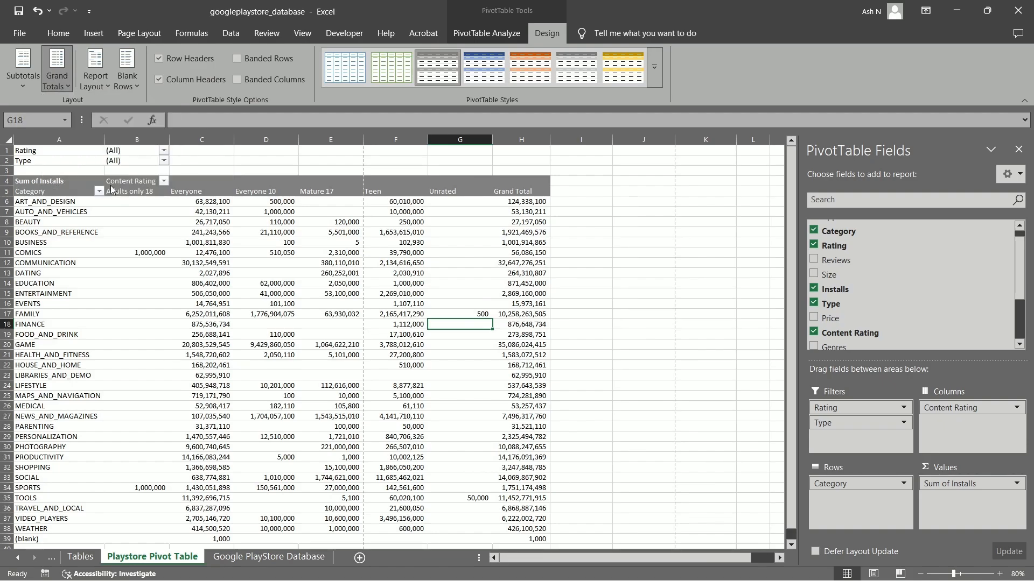
{"action": "scroll", "coordinate": [199, 345], "scroll_direction": "down", "scroll_amount": 5}
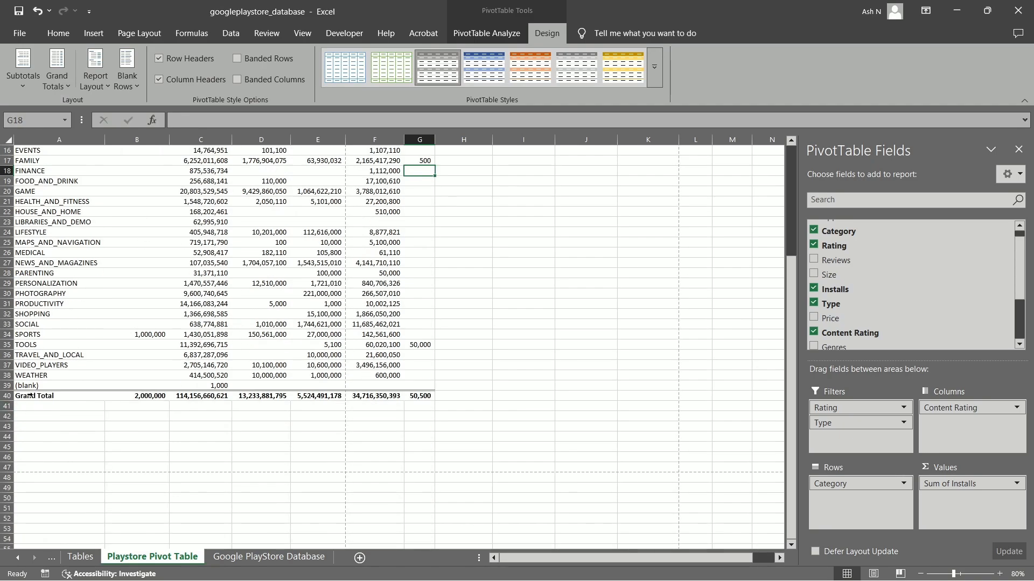
{"action": "left_click_drag", "start_coordinate": [38, 397], "coordinate": [422, 396]}
Check the area beside the Unrated column, where the row grand totals would appear, against the row beneath the categories
{"action": "scroll", "coordinate": [422, 397], "scroll_direction": "up", "scroll_amount": 5}
{"action": "left_click_drag", "start_coordinate": [463, 189], "coordinate": [54, 461]}
{"action": "scroll", "coordinate": [457, 462], "scroll_direction": "down", "scroll_amount": 3}
{"action": "left_click", "coordinate": [420, 385]}
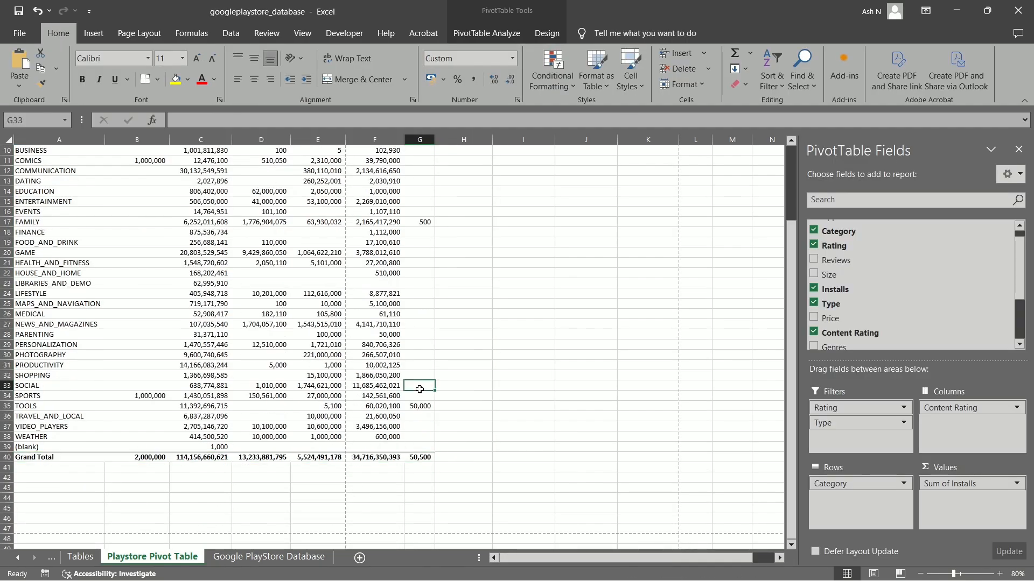
{"action": "scroll", "coordinate": [420, 385], "scroll_direction": "up", "scroll_amount": 3}
Turn on grand totals for both rows and columns and check the Grand Total column and bottom row
{"action": "left_click", "coordinate": [546, 33]}
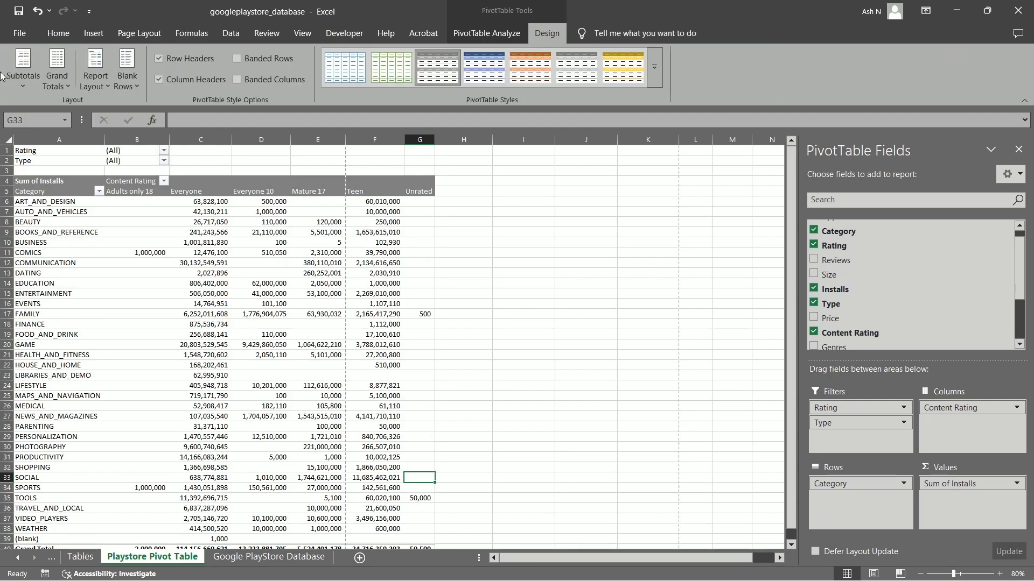
{"action": "left_click", "coordinate": [57, 67]}
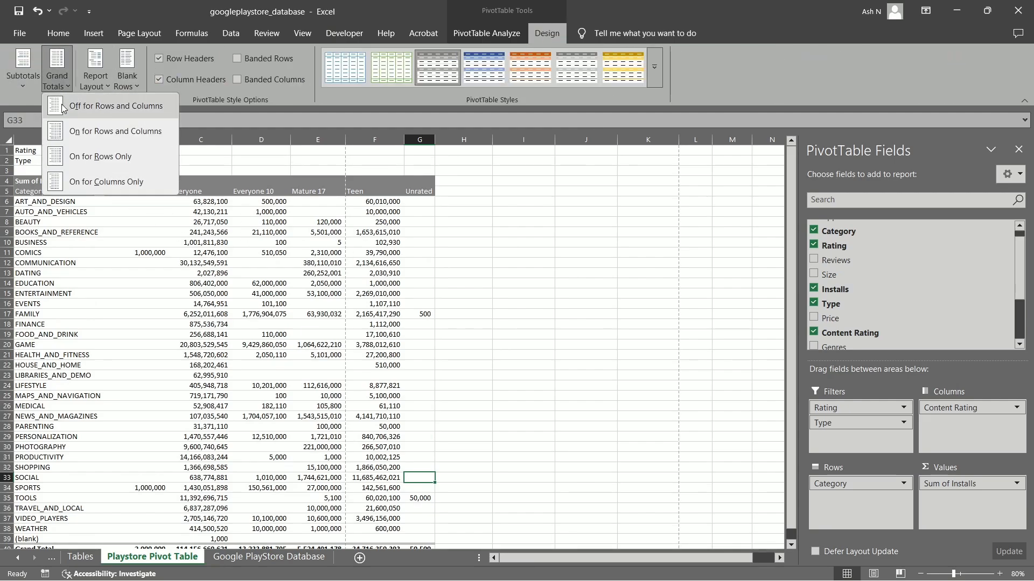
{"action": "left_click", "coordinate": [145, 133]}
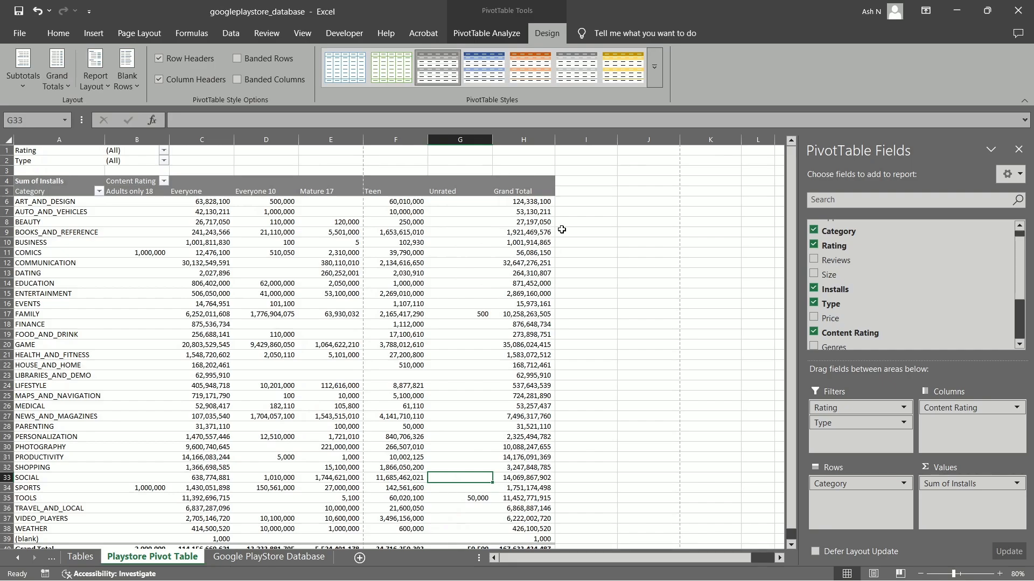
{"action": "left_click", "coordinate": [529, 183]}
{"action": "left_click", "coordinate": [320, 277]}
{"action": "scroll", "coordinate": [112, 421], "scroll_direction": "down", "scroll_amount": 4}
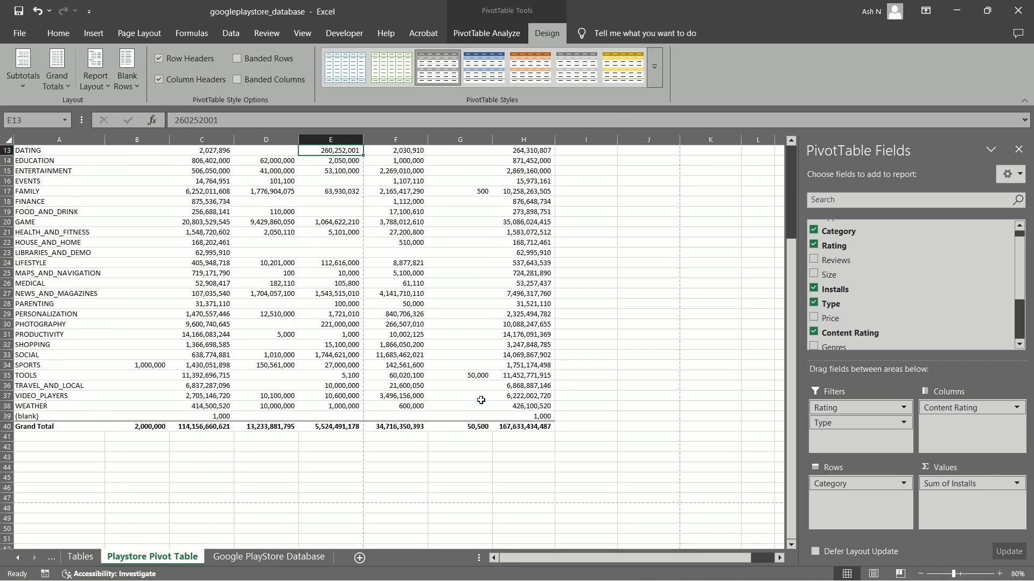
{"action": "scroll", "coordinate": [481, 400], "scroll_direction": "up", "scroll_amount": 4}
Switch the grand totals back to columns only and review the pivot table down to its last row
{"action": "left_click", "coordinate": [56, 67]}
{"action": "left_click", "coordinate": [101, 183]}
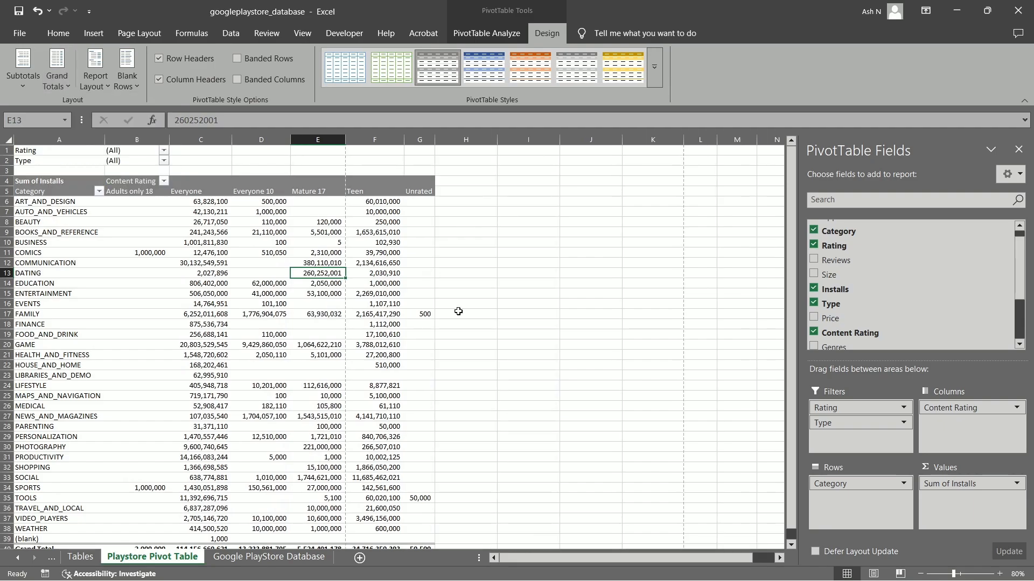
{"action": "scroll", "coordinate": [458, 311], "scroll_direction": "down", "scroll_amount": 4}
{"action": "scroll", "coordinate": [323, 409], "scroll_direction": "up", "scroll_amount": 4}
{"action": "scroll", "coordinate": [408, 317], "scroll_direction": "down", "scroll_amount": 4}
{"action": "scroll", "coordinate": [387, 407], "scroll_direction": "up", "scroll_amount": 4}
Restore the pivot table's grand totals for both rows and columns
{"action": "left_click", "coordinate": [52, 86]}
{"action": "left_click", "coordinate": [102, 129]}
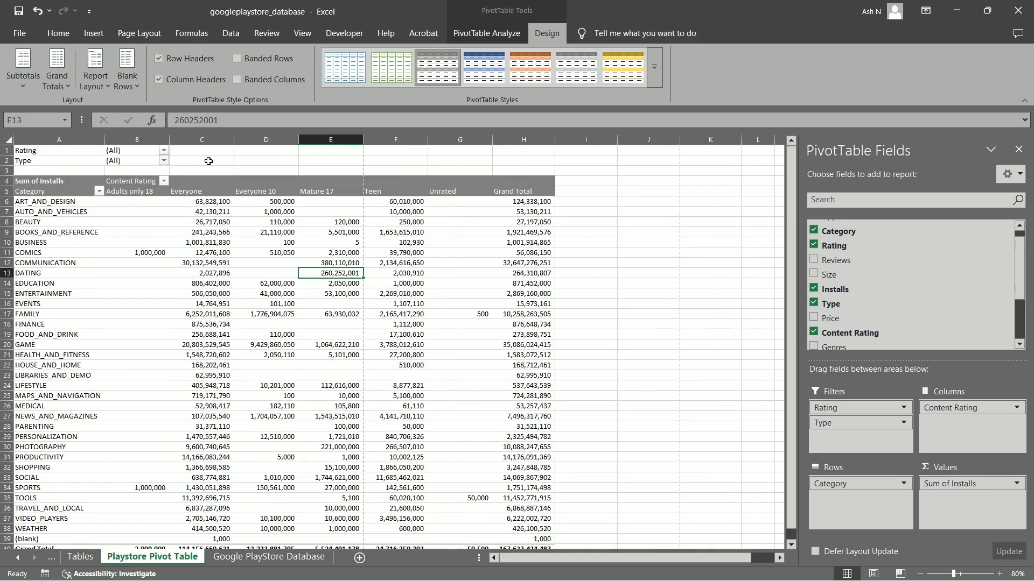
{"action": "left_click", "coordinate": [25, 81]}
{"action": "left_click", "coordinate": [59, 84]}
{"action": "left_click", "coordinate": [507, 250]}
Examine the ART_AND_DESIGN and COMICS category rows and the Grand Total row at the end of the pivot table
{"action": "left_click_drag", "start_coordinate": [75, 201], "coordinate": [522, 213]}
{"action": "left_click_drag", "start_coordinate": [75, 252], "coordinate": [345, 263]}
{"action": "scroll", "coordinate": [415, 339], "scroll_direction": "down", "scroll_amount": 4}
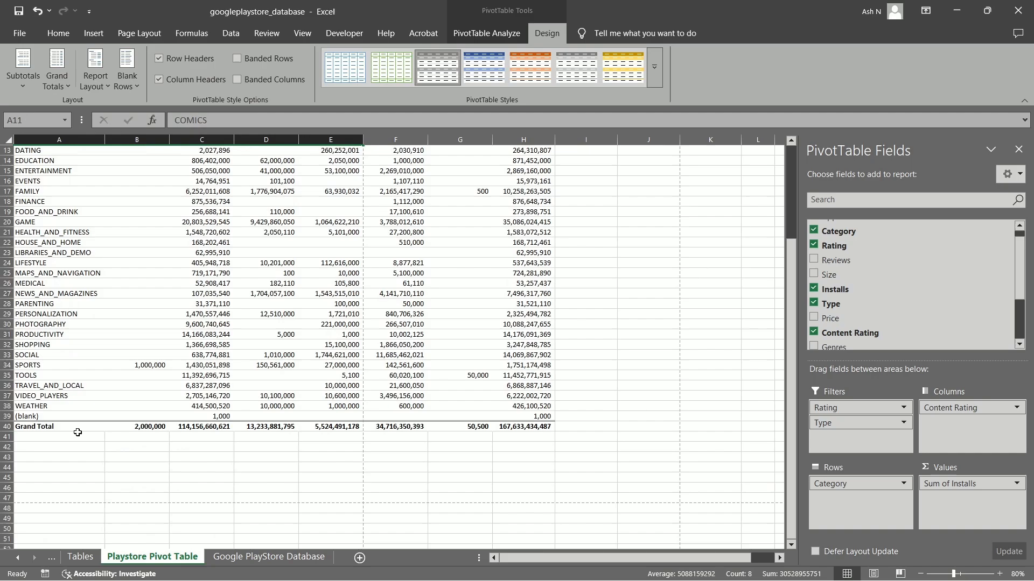
{"action": "left_click", "coordinate": [155, 428]}
{"action": "scroll", "coordinate": [122, 224], "scroll_direction": "up", "scroll_amount": 3}
Add the Genres field to the pivot table's rows beneath Category
{"action": "scroll", "coordinate": [433, 367], "scroll_direction": "up", "scroll_amount": 1}
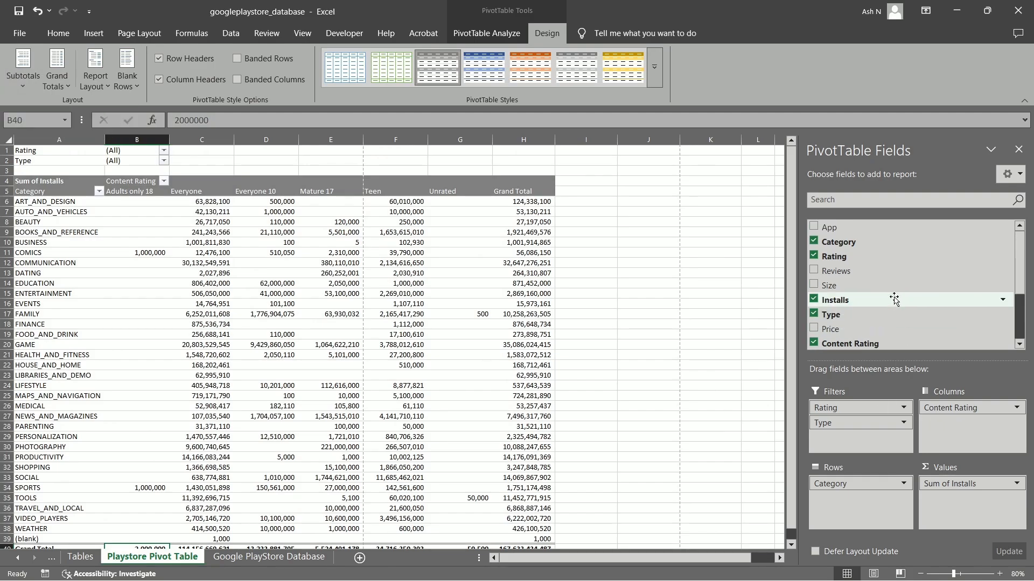
{"action": "scroll", "coordinate": [834, 267], "scroll_direction": "down", "scroll_amount": 2}
{"action": "left_click_drag", "start_coordinate": [834, 266], "coordinate": [851, 504]}
{"action": "left_click", "coordinate": [157, 225]}
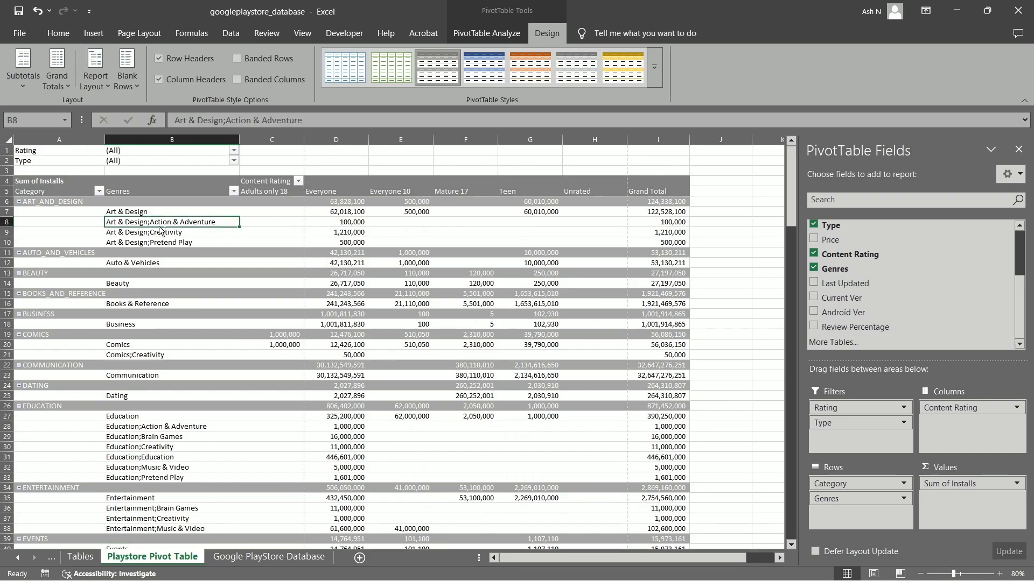
Compare the Art & Design, Art & Design;Action & Adventure and Art & Design;Creativity genres with their Grand Total values
{"action": "left_click", "coordinate": [157, 211]}
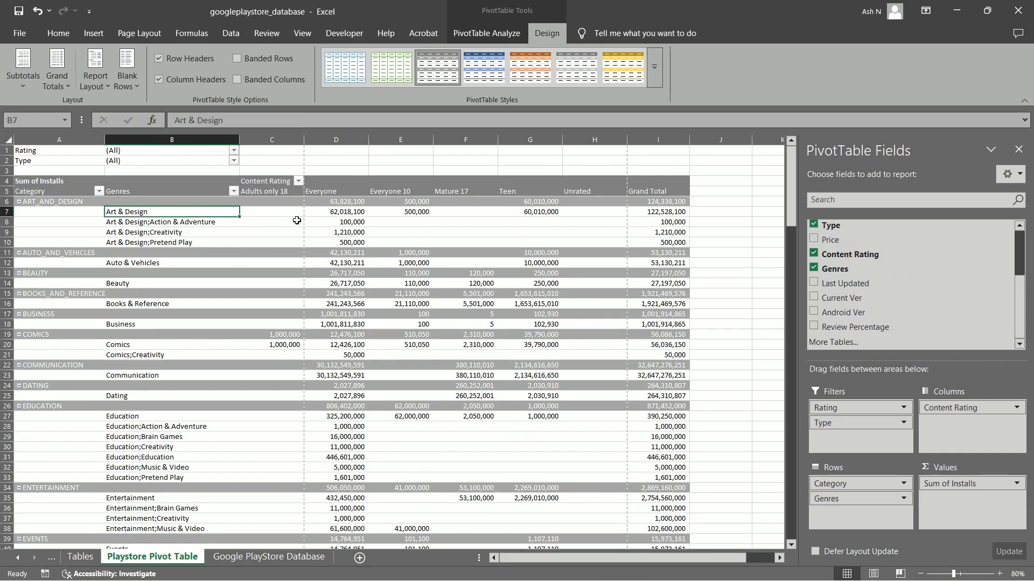
{"action": "left_click", "coordinate": [665, 214]}
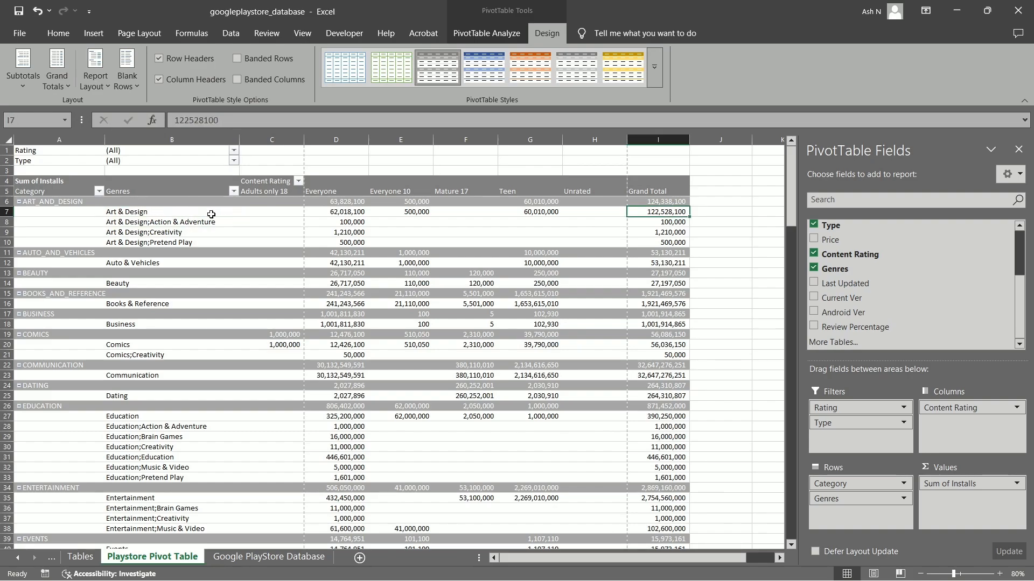
{"action": "left_click", "coordinate": [168, 212]}
{"action": "left_click", "coordinate": [683, 211]}
{"action": "left_click", "coordinate": [205, 226]}
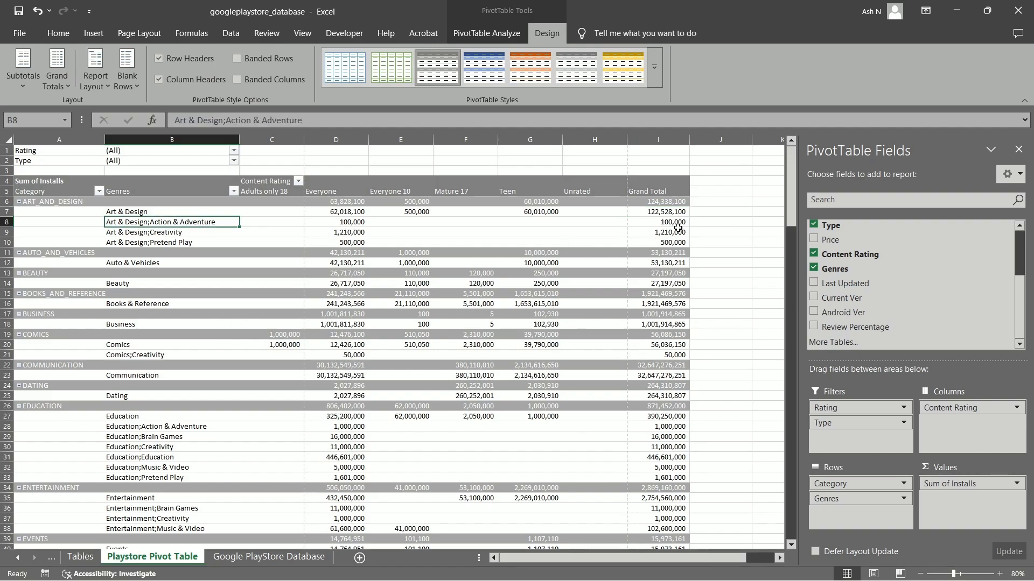
{"action": "left_click", "coordinate": [677, 225]}
{"action": "left_click", "coordinate": [178, 227]}
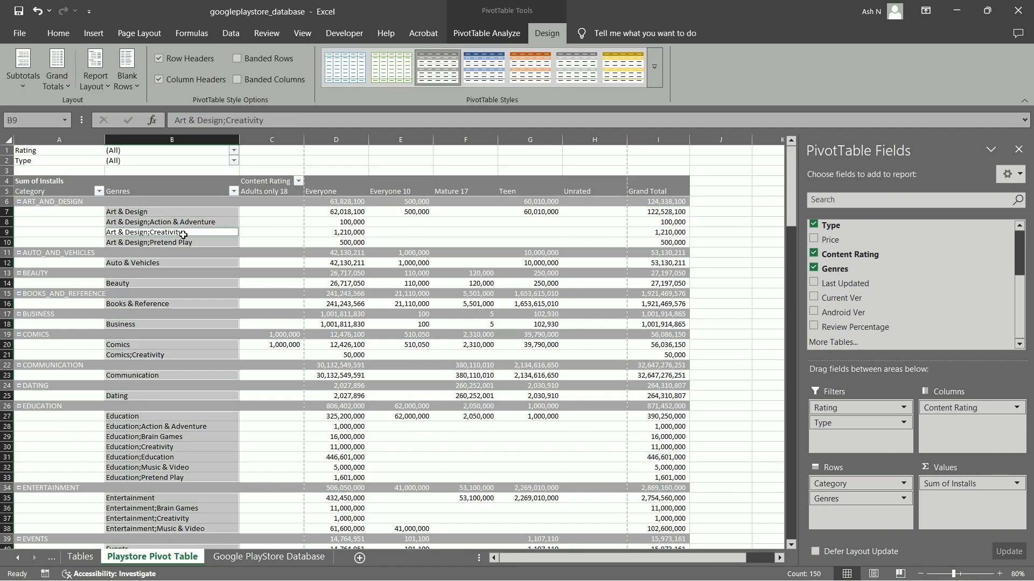
{"action": "left_click", "coordinate": [183, 235]}
{"action": "left_click", "coordinate": [666, 232]}
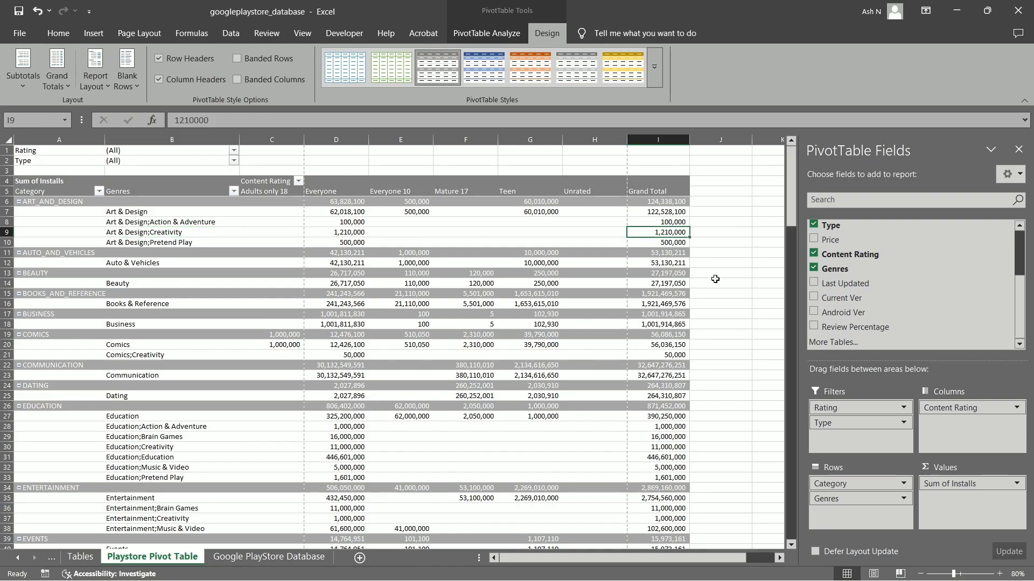
{"action": "left_click", "coordinate": [474, 231]}
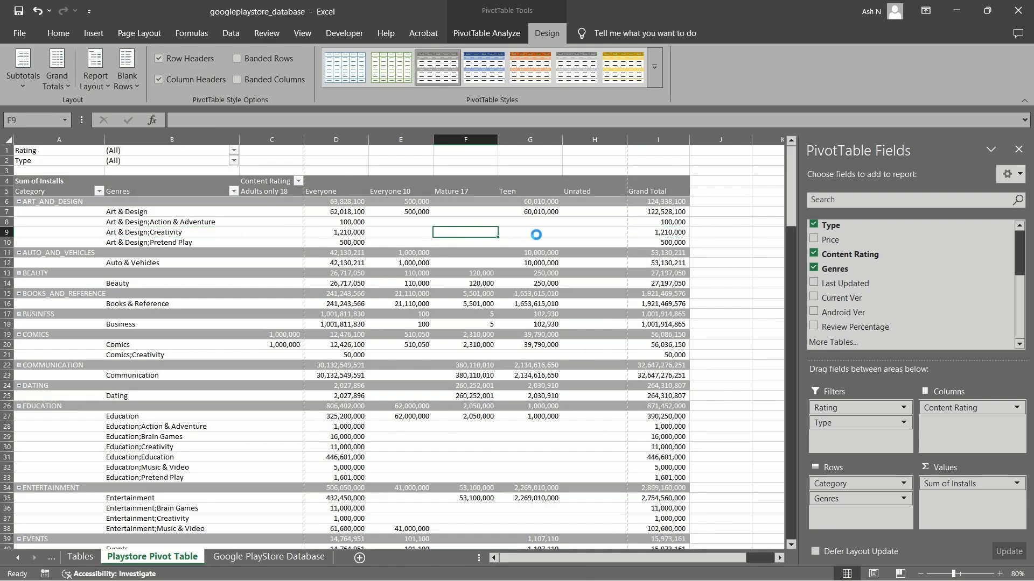
Examine the ART_AND_DESIGN subtotal row across all content ratings to its Grand Total value
{"action": "left_click", "coordinate": [42, 202]}
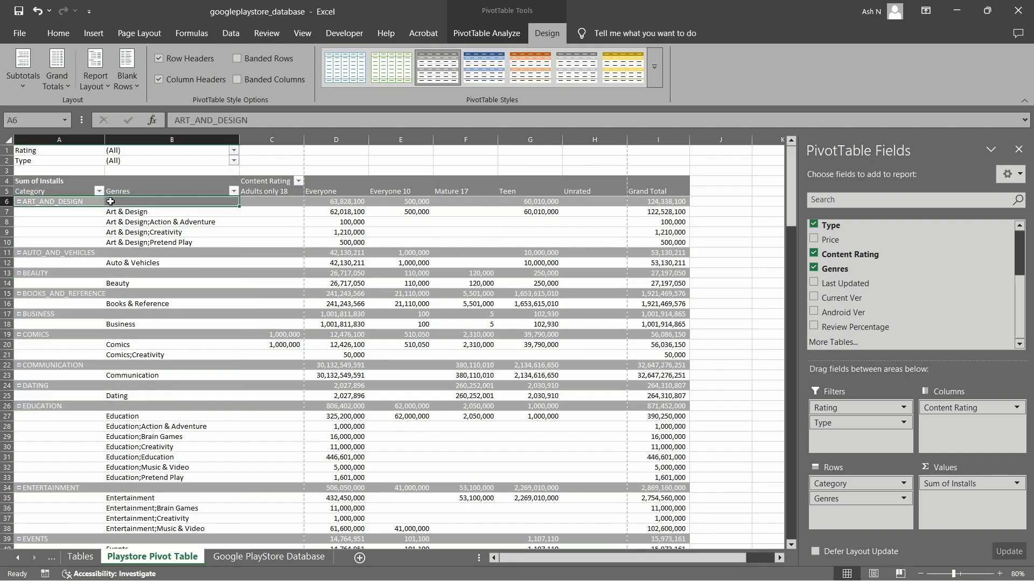
{"action": "left_click", "coordinate": [668, 203]}
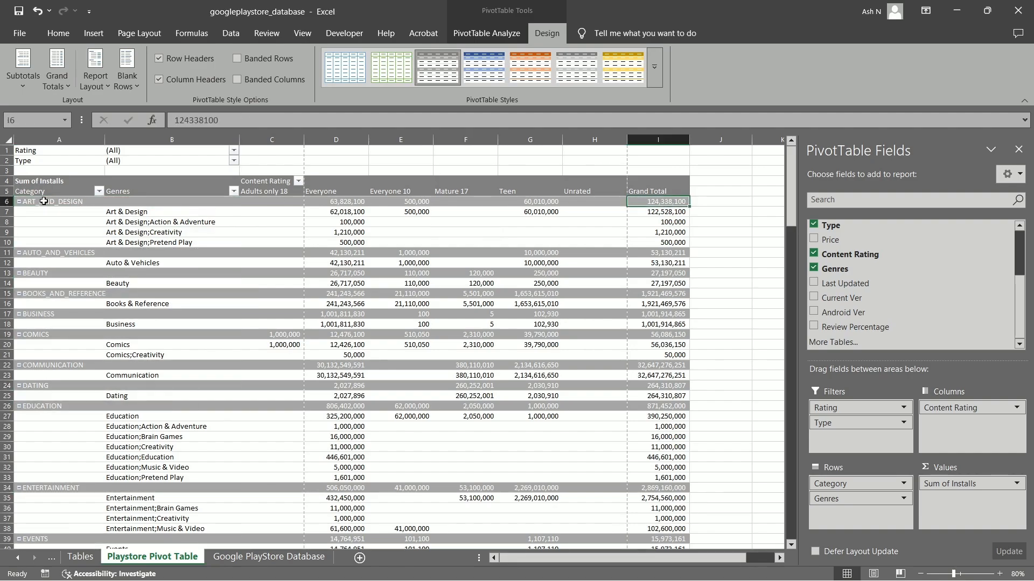
{"action": "left_click_drag", "start_coordinate": [44, 201], "coordinate": [655, 201]}
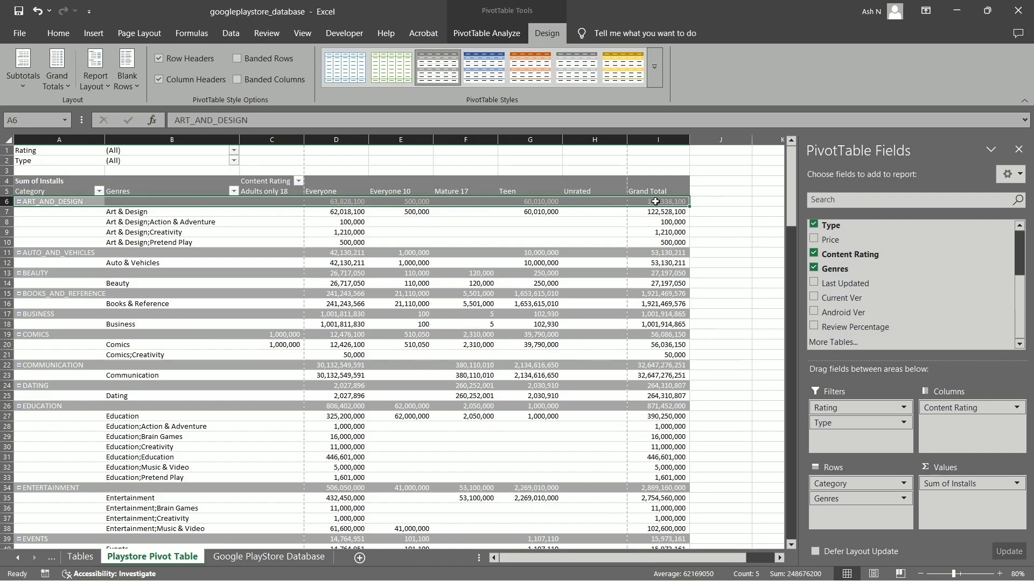
{"action": "left_click", "coordinate": [655, 201]}
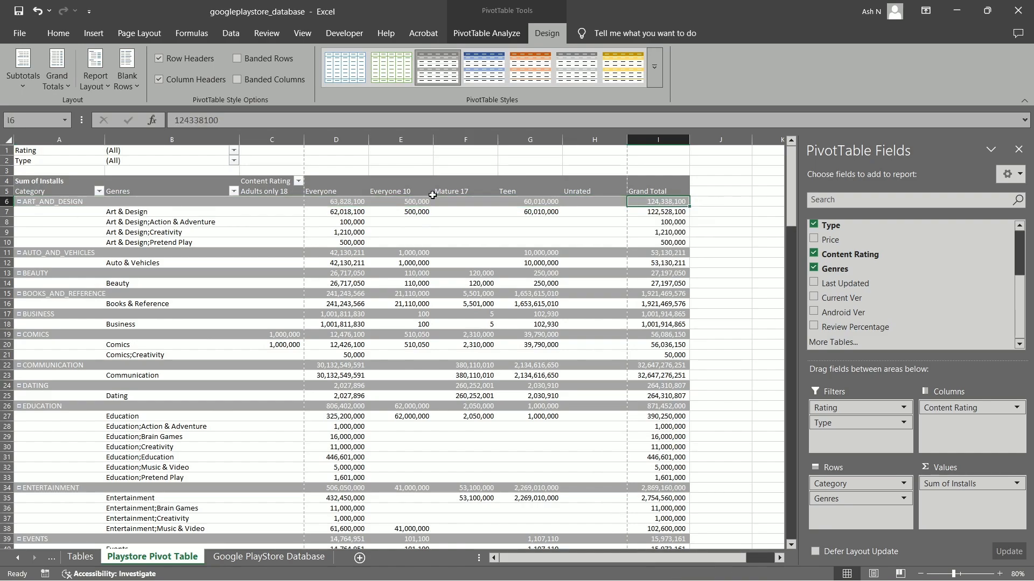
{"action": "left_click", "coordinate": [543, 234]}
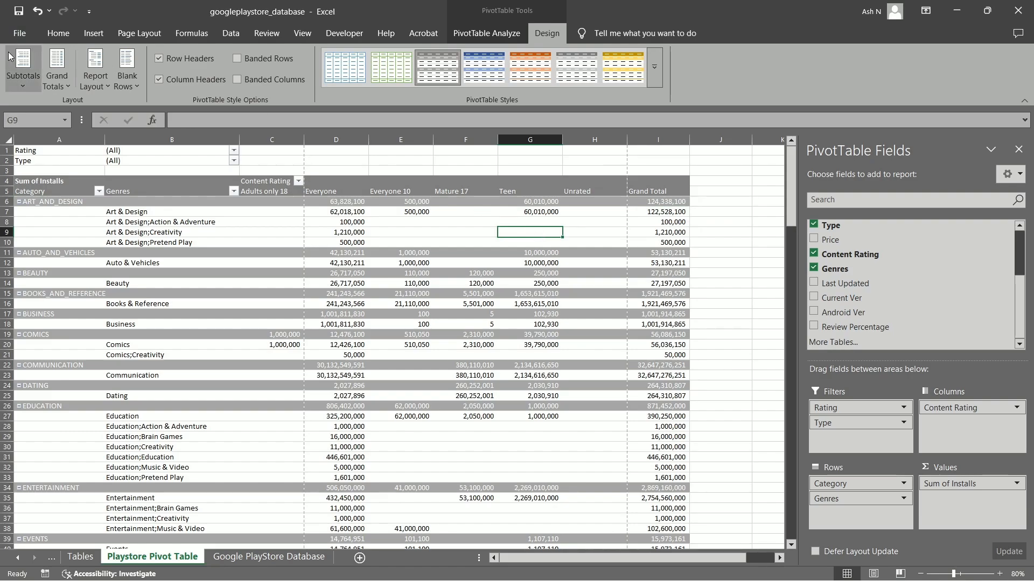
Set the pivot table to show no subtotals and check the ART_AND_DESIGN heading row and its genre rows
{"action": "left_click", "coordinate": [22, 70]}
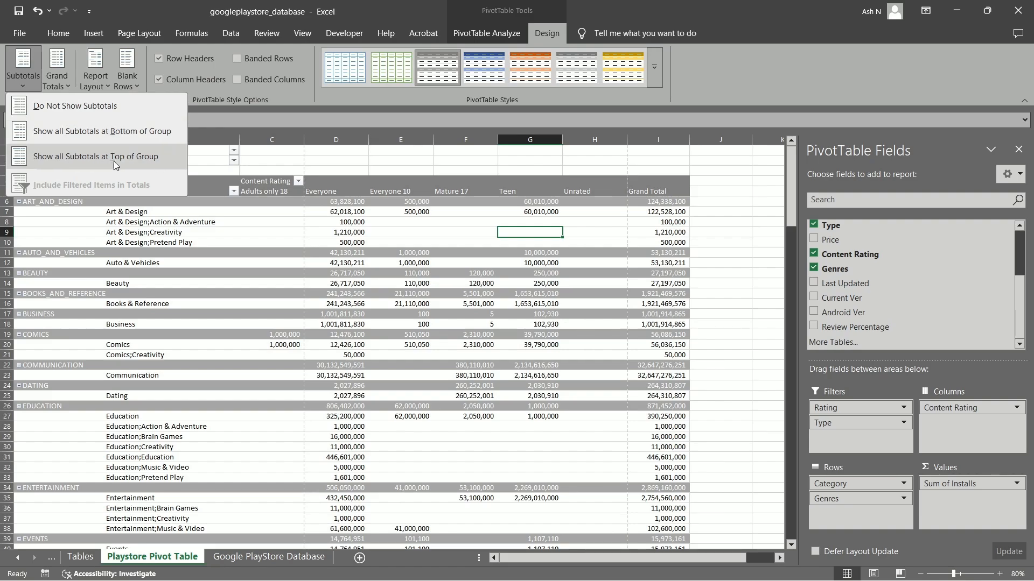
{"action": "left_click", "coordinate": [69, 110]}
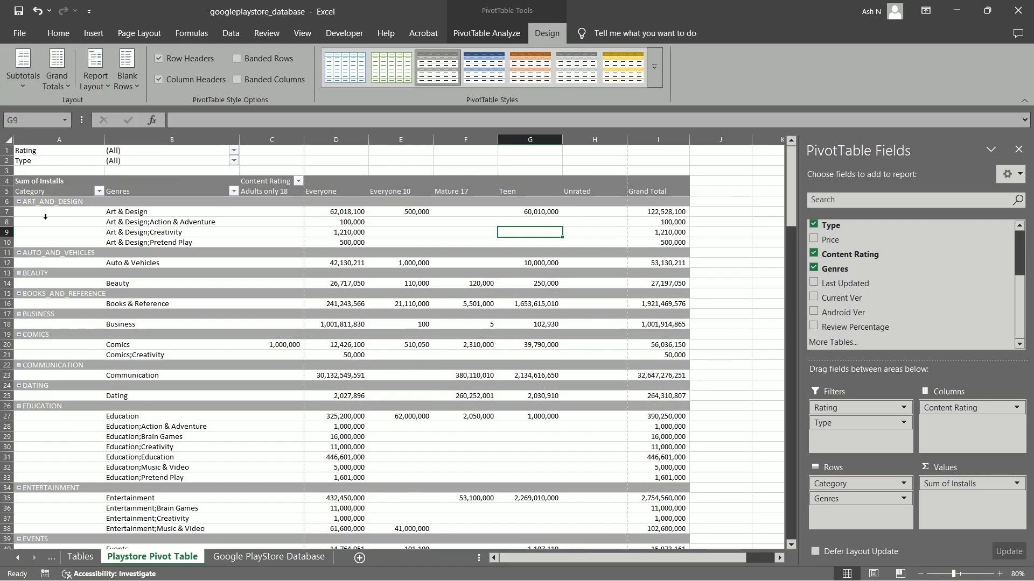
{"action": "left_click", "coordinate": [674, 201]}
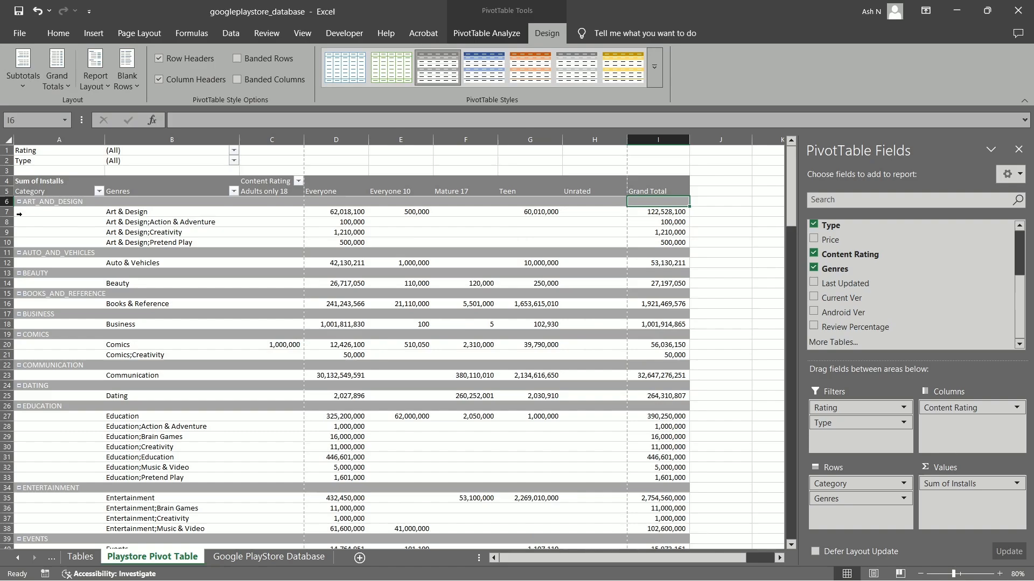
{"action": "left_click_drag", "start_coordinate": [49, 202], "coordinate": [679, 202]}
{"action": "left_click", "coordinate": [566, 235]}
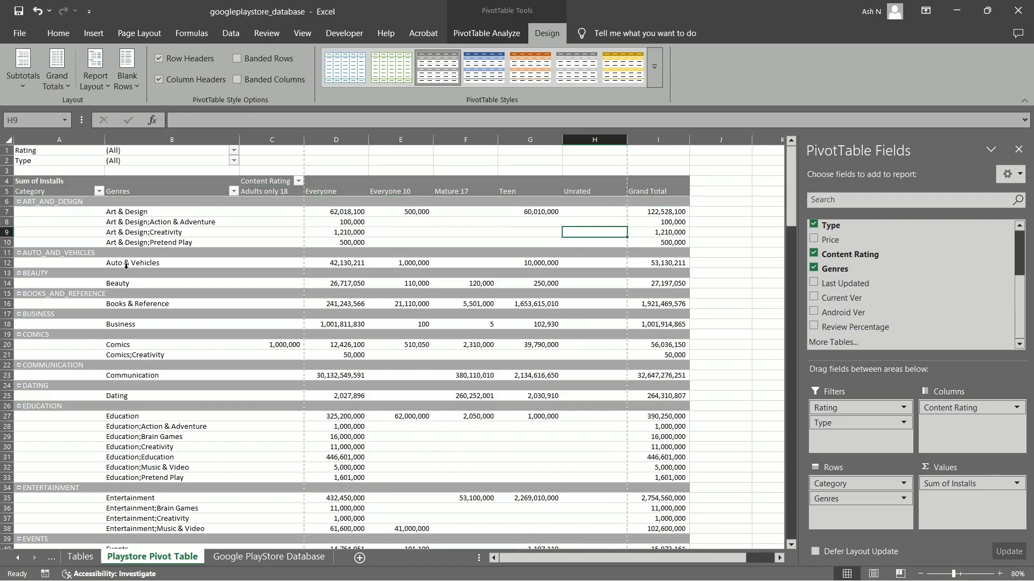
{"action": "left_click_drag", "start_coordinate": [142, 215], "coordinate": [662, 253]}
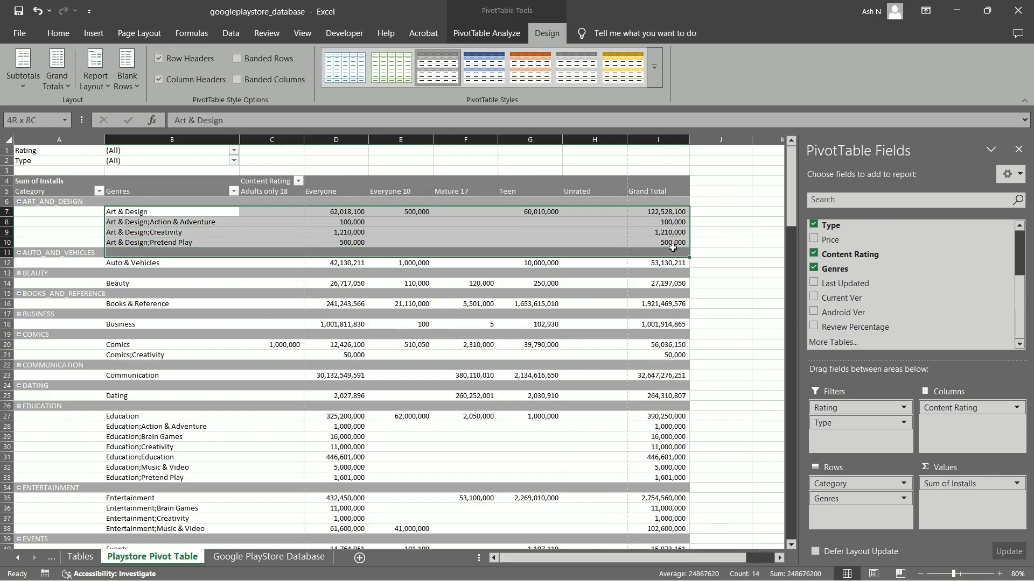
{"action": "left_click", "coordinate": [463, 233]}
Show all subtotals at the bottom of each group and inspect the ART_AND_DESIGN Total row against its genre rows
{"action": "left_click", "coordinate": [23, 69]}
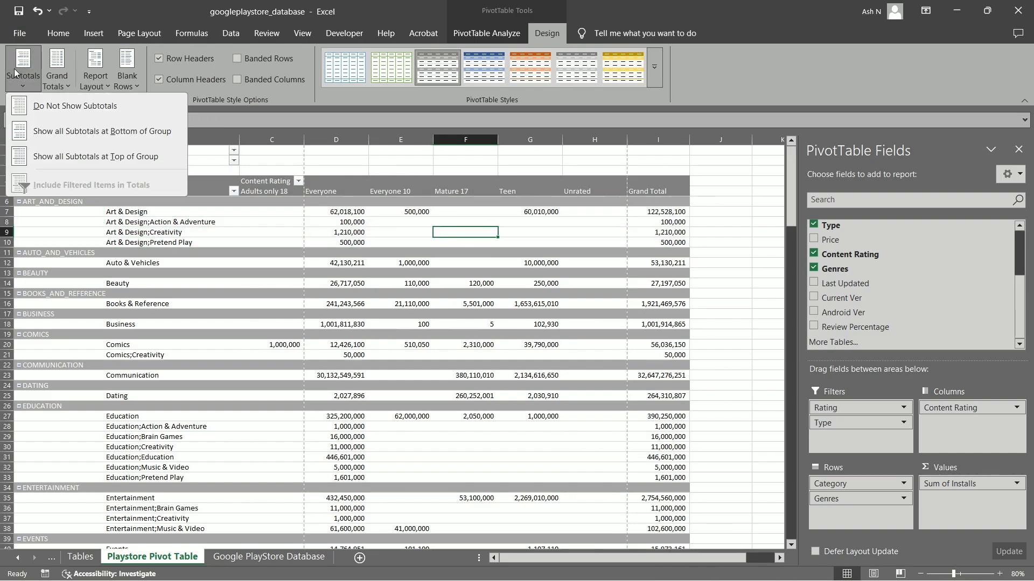
{"action": "left_click", "coordinate": [105, 133]}
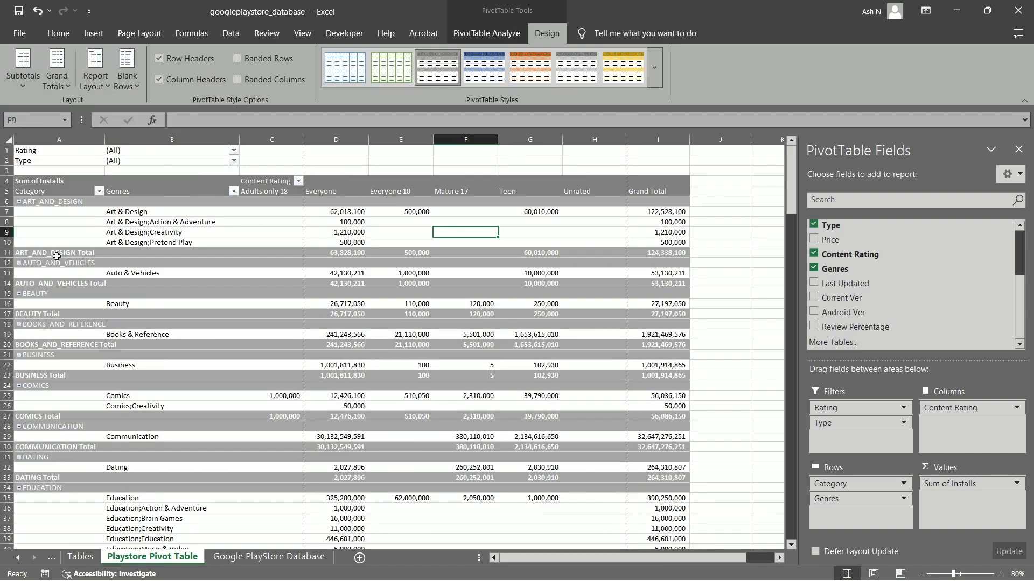
{"action": "left_click_drag", "start_coordinate": [44, 253], "coordinate": [662, 252]}
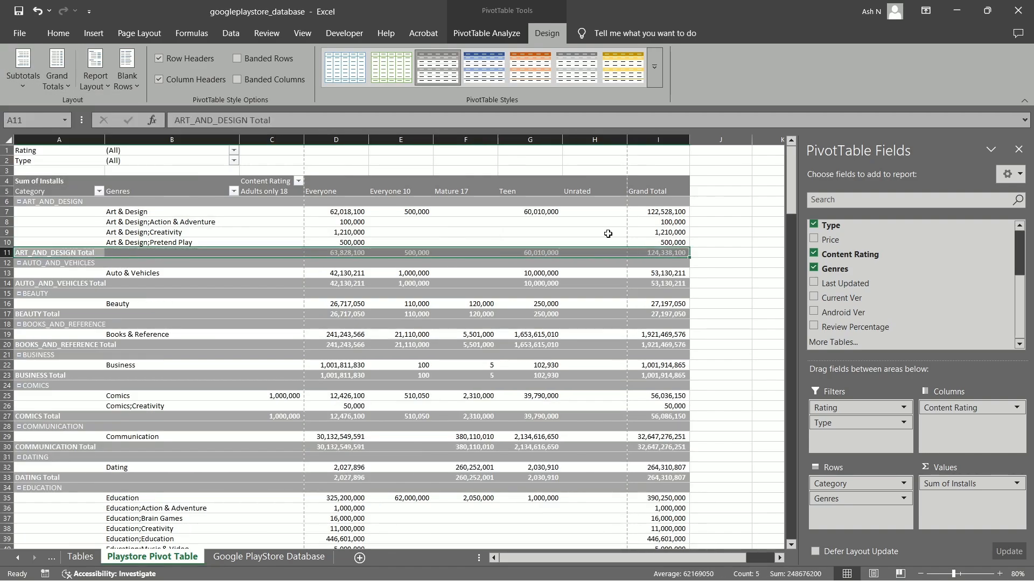
{"action": "left_click_drag", "start_coordinate": [124, 212], "coordinate": [662, 242]}
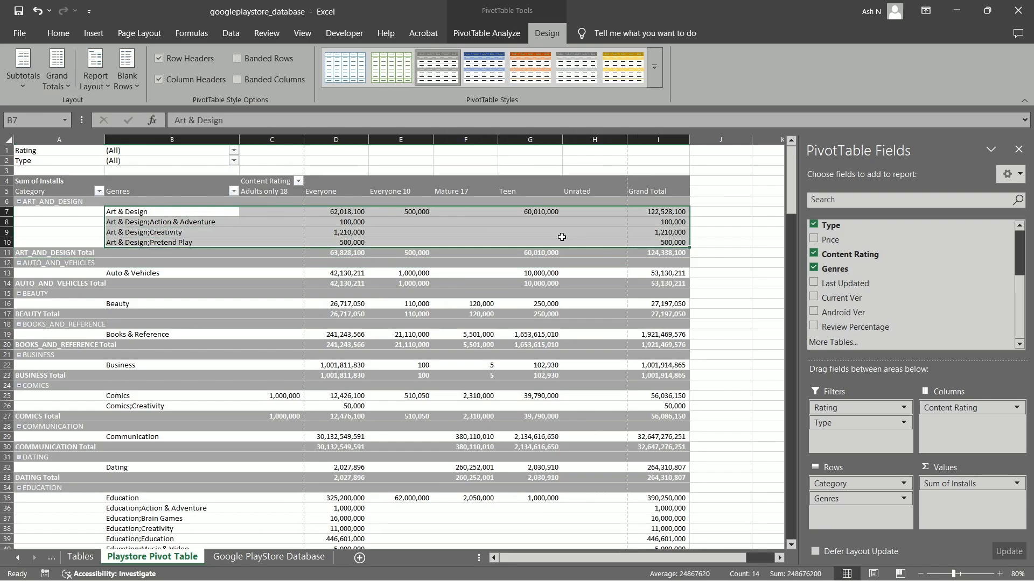
{"action": "left_click_drag", "start_coordinate": [67, 253], "coordinate": [197, 246]}
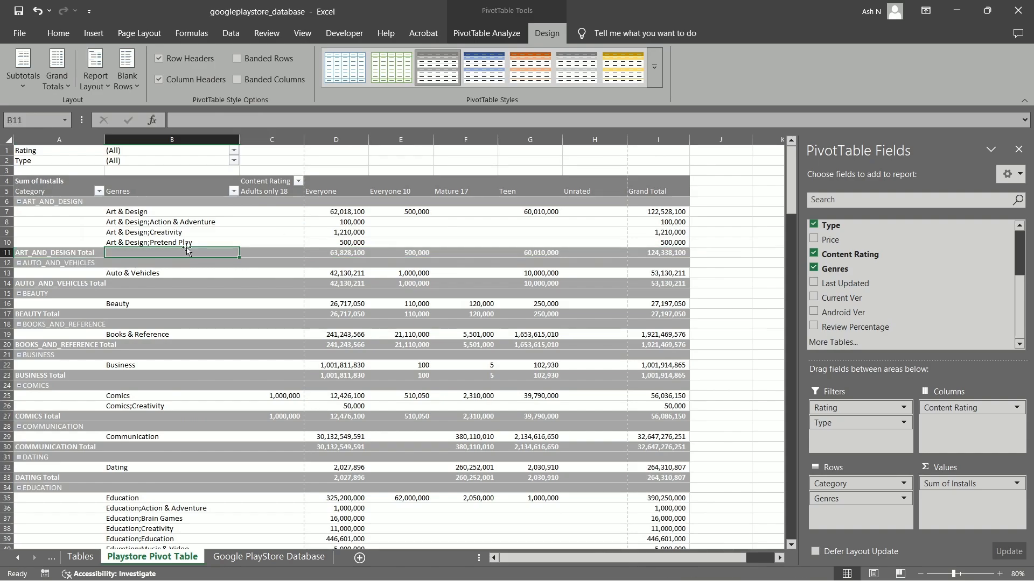
{"action": "left_click", "coordinate": [189, 225]}
Show all subtotals at the top of each group and check the ART_AND_DESIGN subtotal row
{"action": "left_click", "coordinate": [38, 88]}
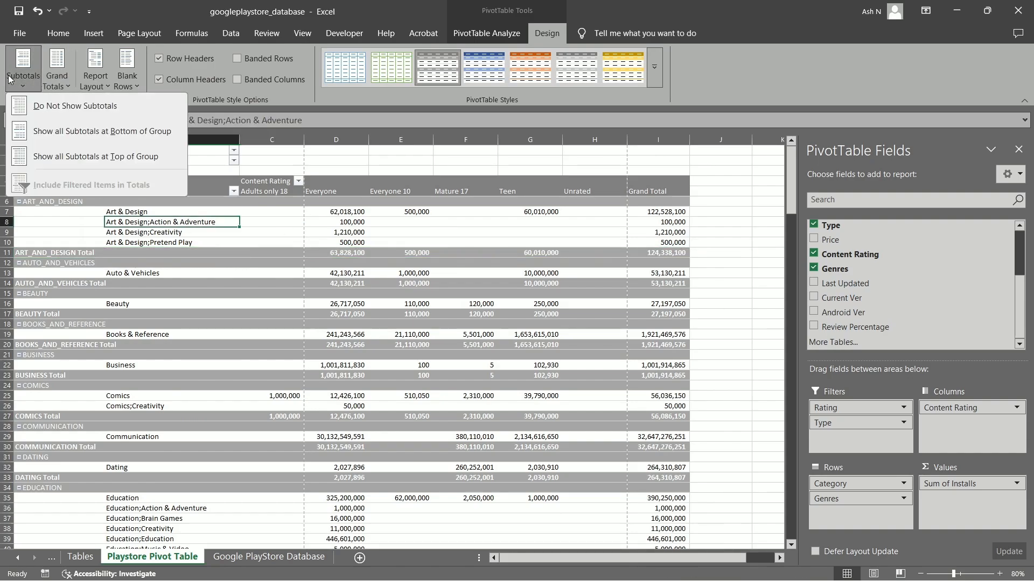
{"action": "left_click", "coordinate": [102, 158]}
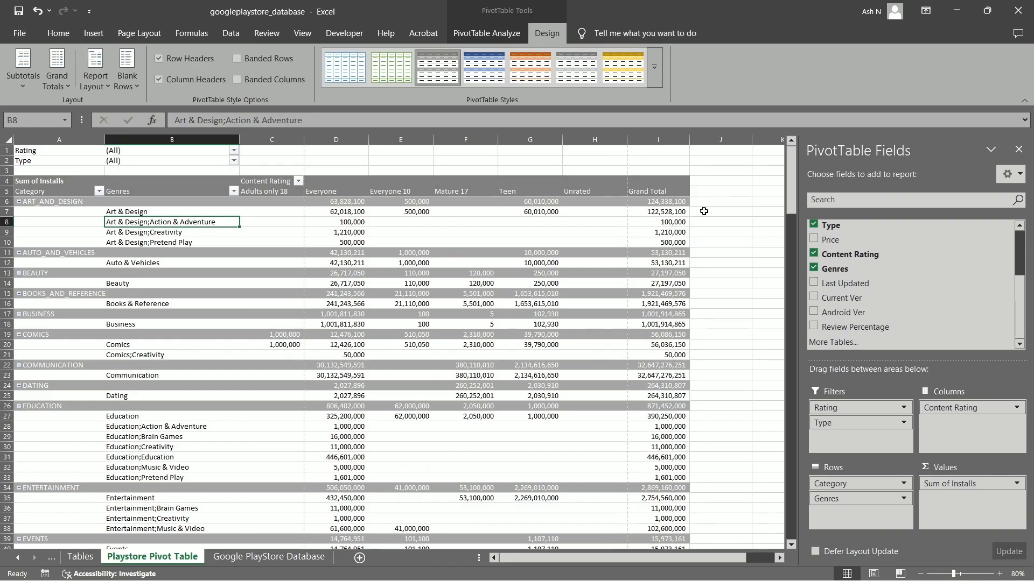
{"action": "left_click_drag", "start_coordinate": [442, 202], "coordinate": [693, 199]}
{"action": "left_click", "coordinate": [447, 231]}
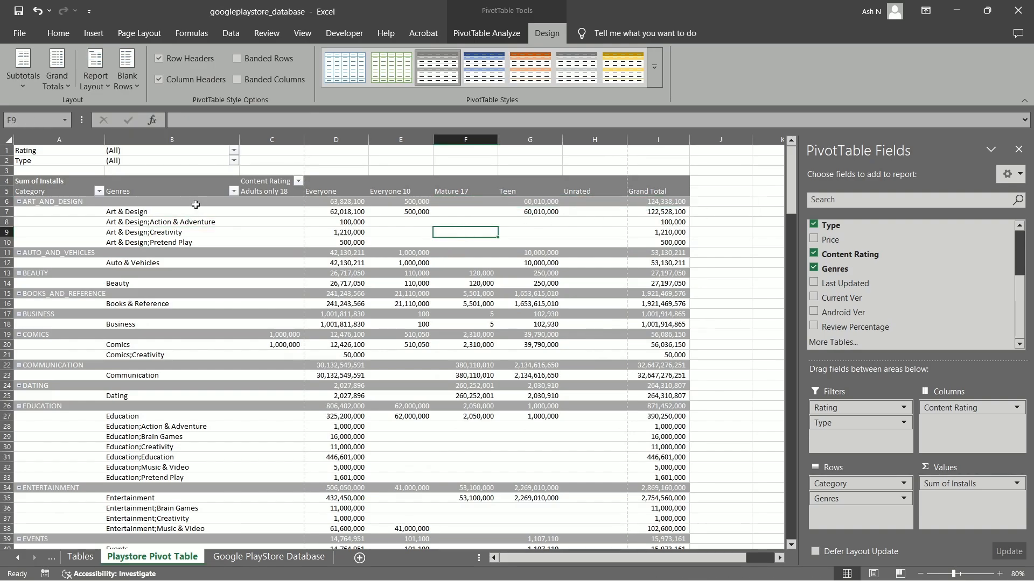
{"action": "left_click", "coordinate": [621, 233]}
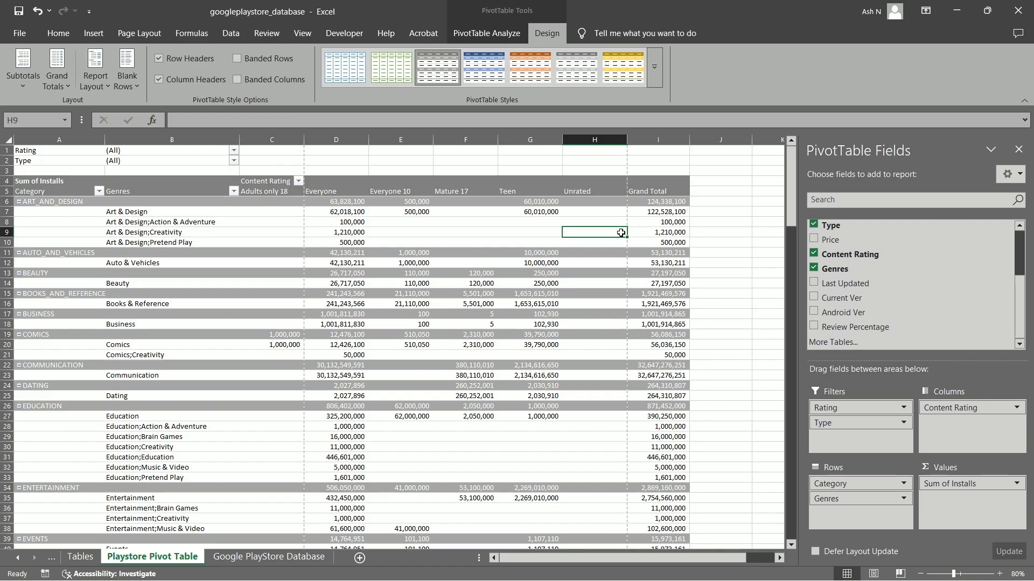